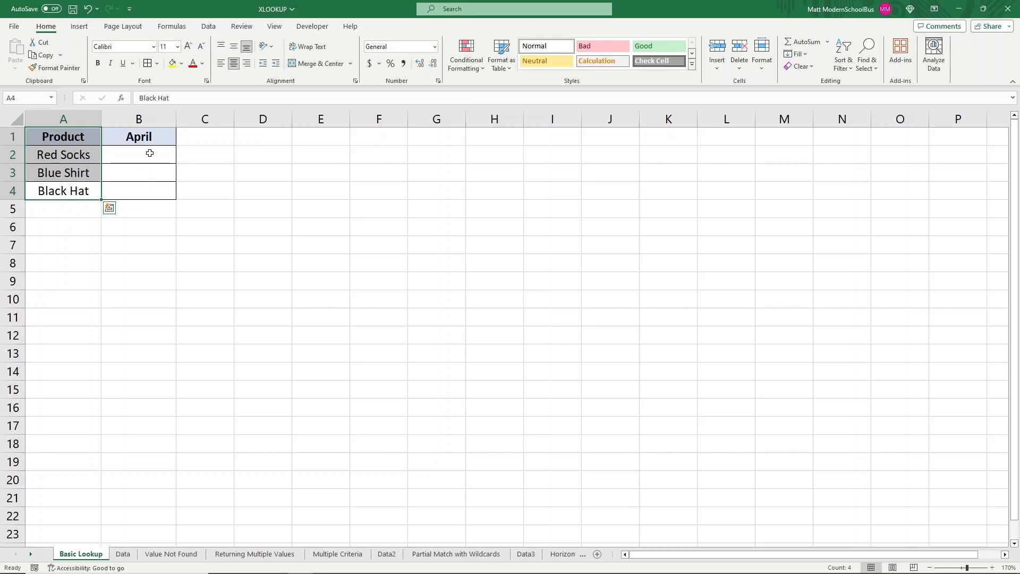
left_click(257, 266)
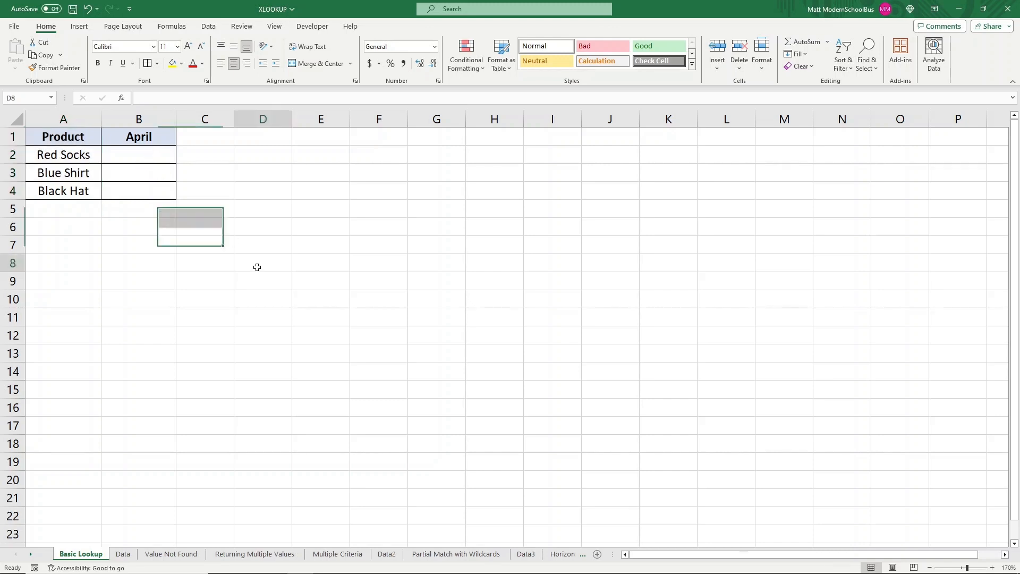
left_click_drag(254, 139, 674, 296)
left_click(122, 377)
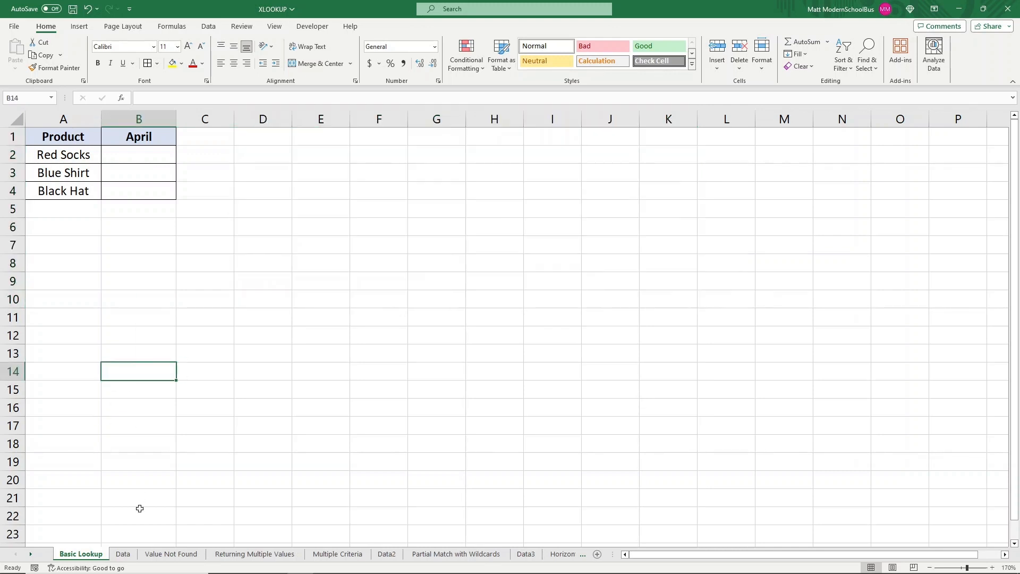
Examine the product and monthly sales table on the Data sheet.
left_click(123, 554)
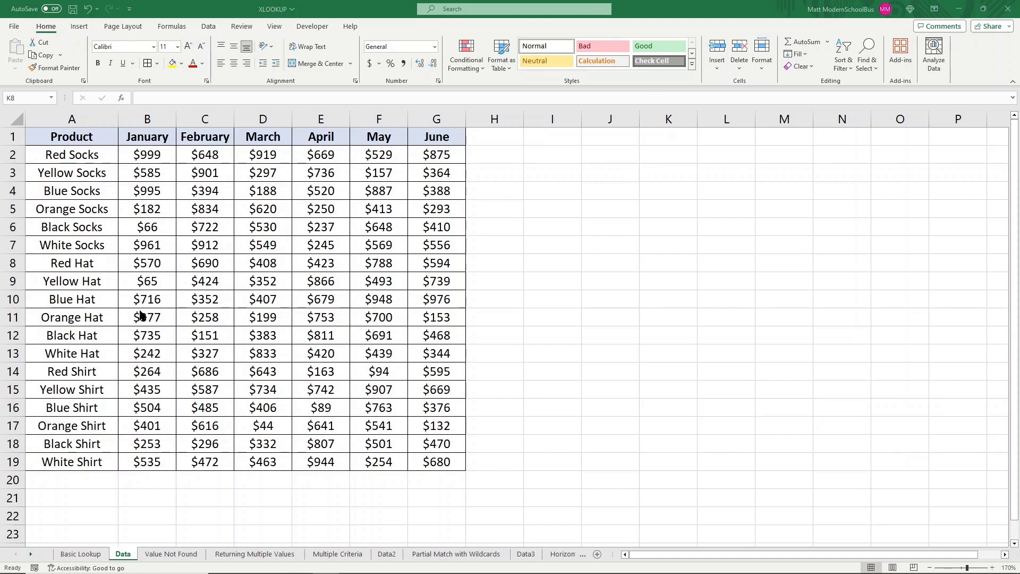
left_click(120, 551)
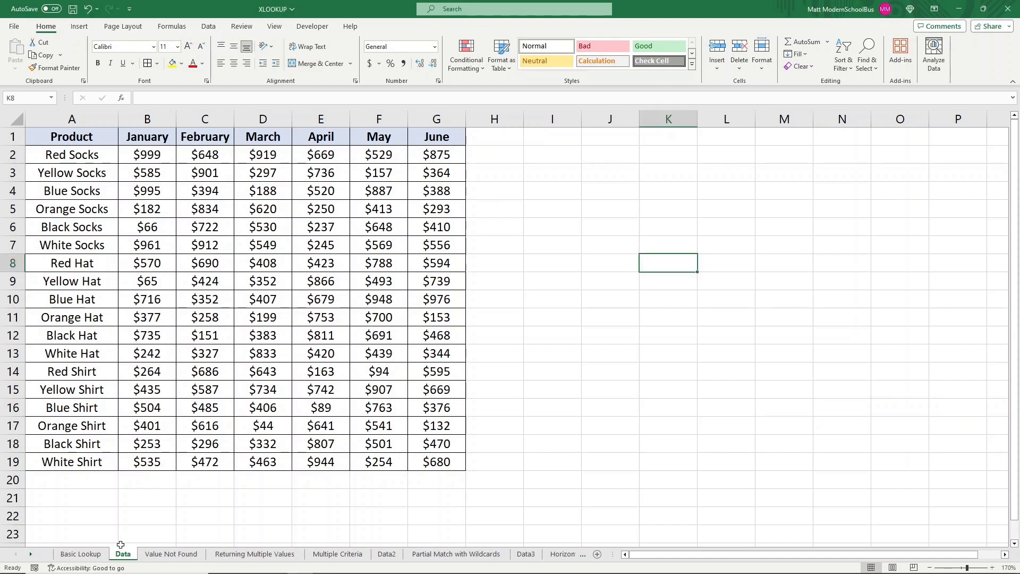
Enter =XLOOKUP(A2,Data!A:A,Data!E:E) in cell B2 of the Basic Lookup sheet to return the April sales.
left_click(92, 552)
left_click(142, 153)
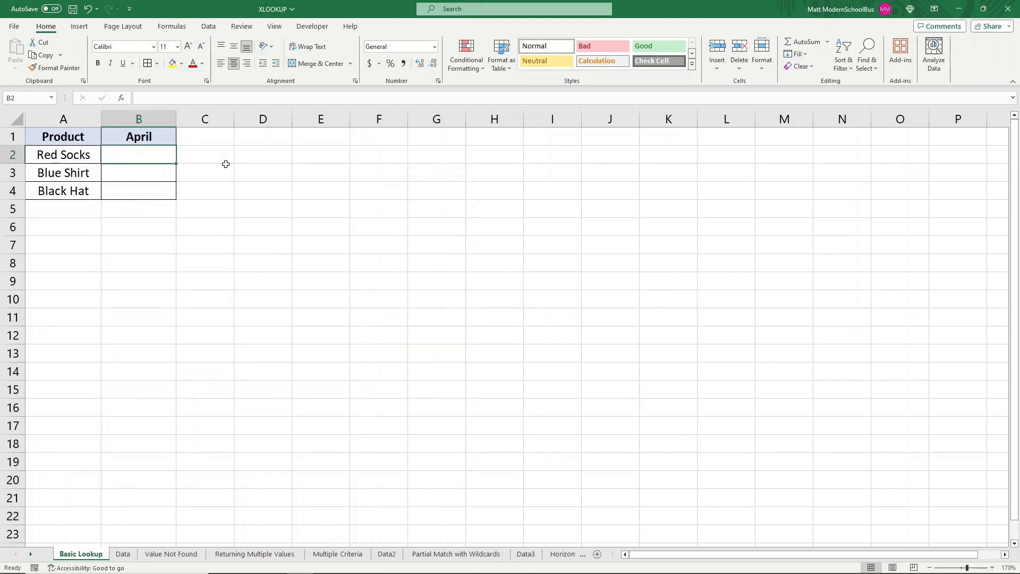
type("=XLOOKUP")
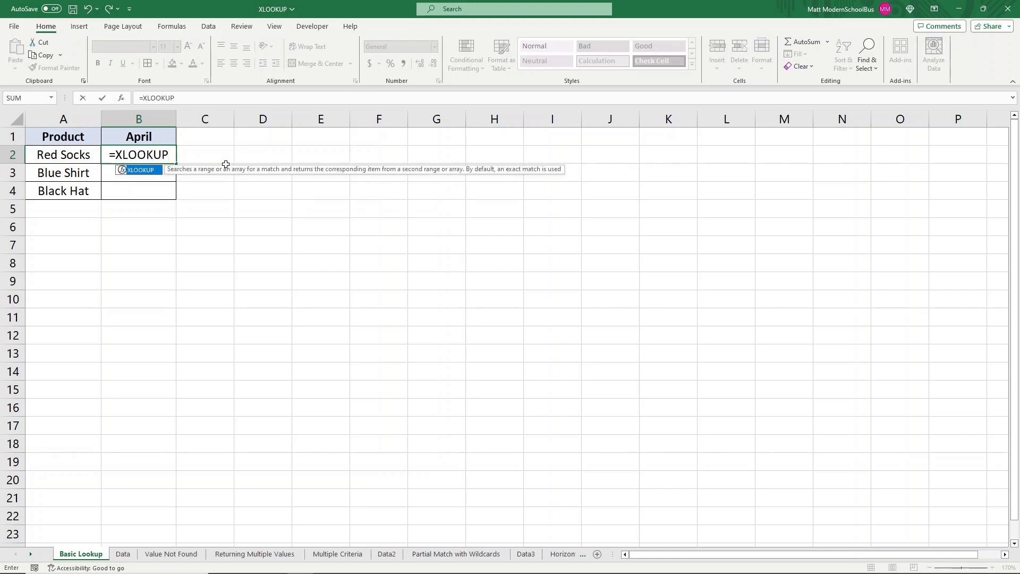
type("(")
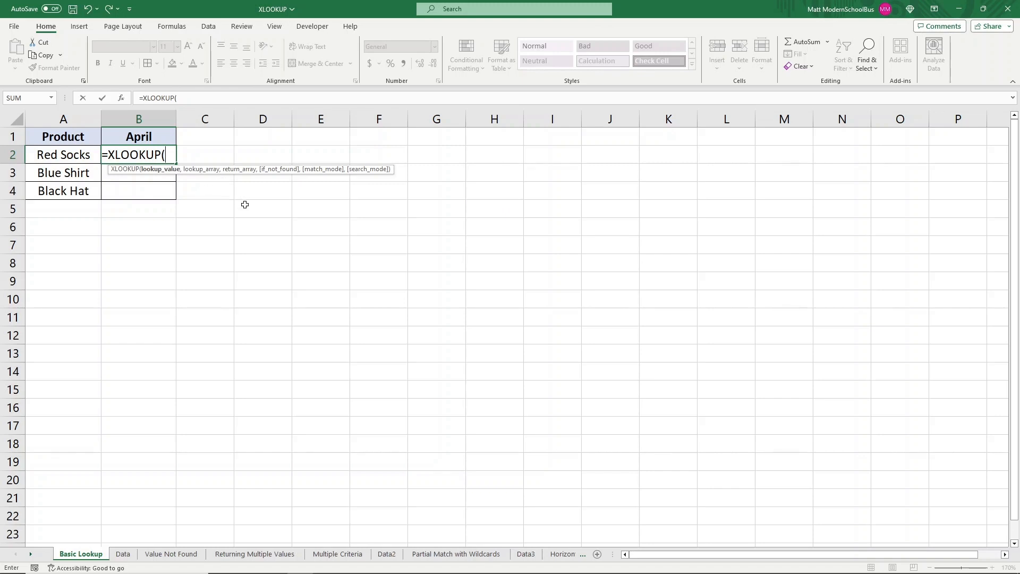
left_click(57, 155)
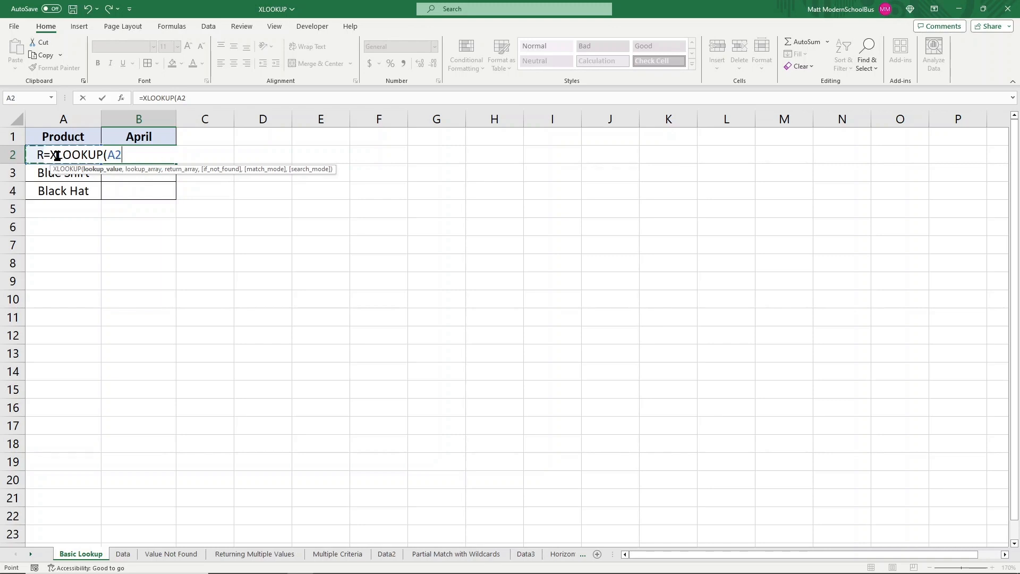
type(",")
left_click(131, 554)
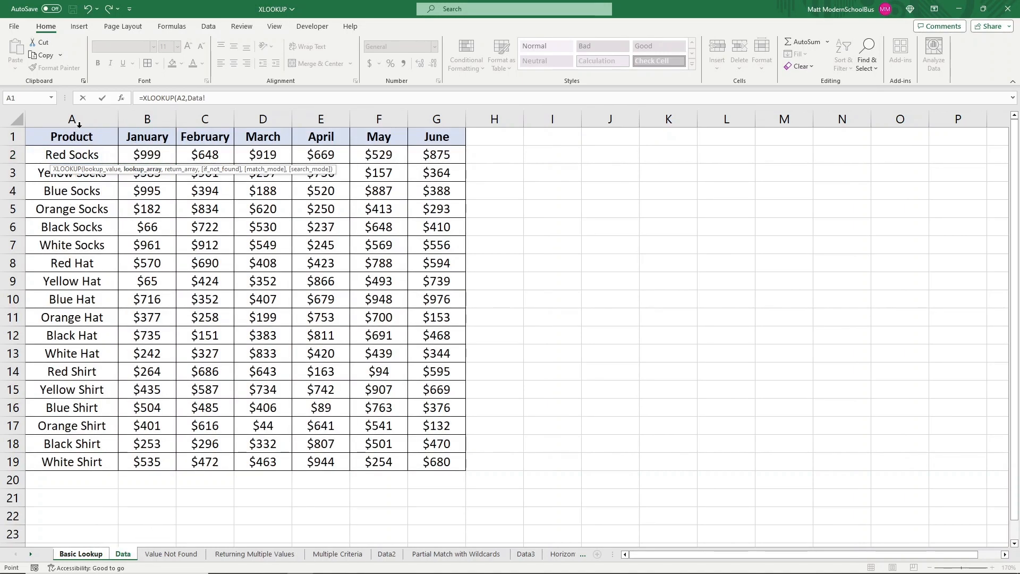
left_click(76, 119)
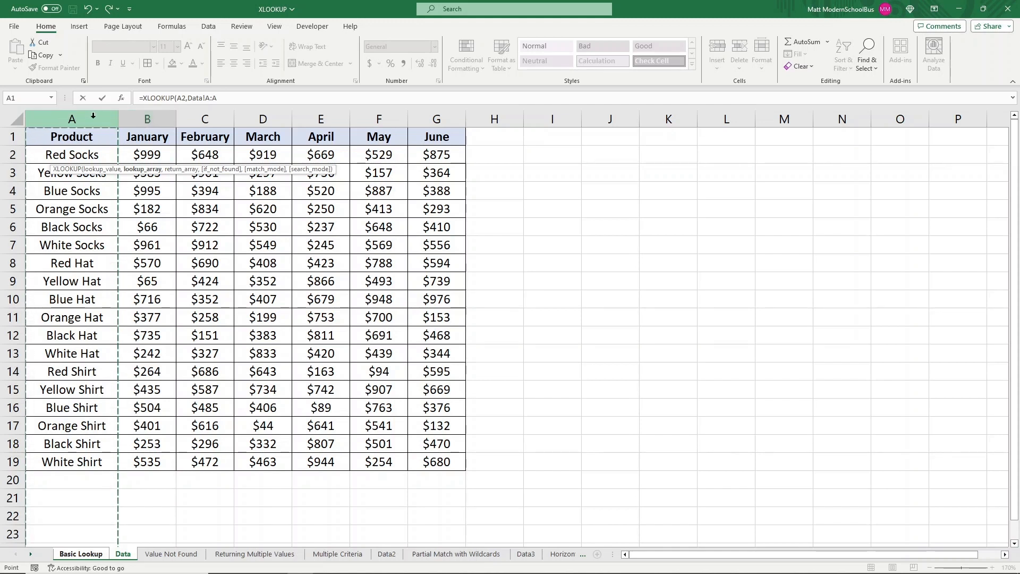
type(",")
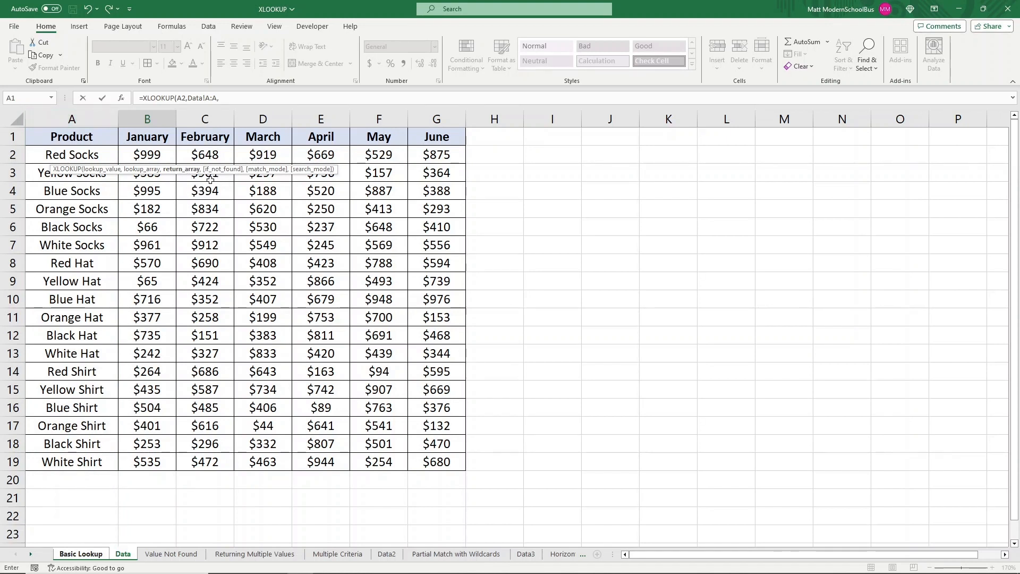
left_click(327, 116)
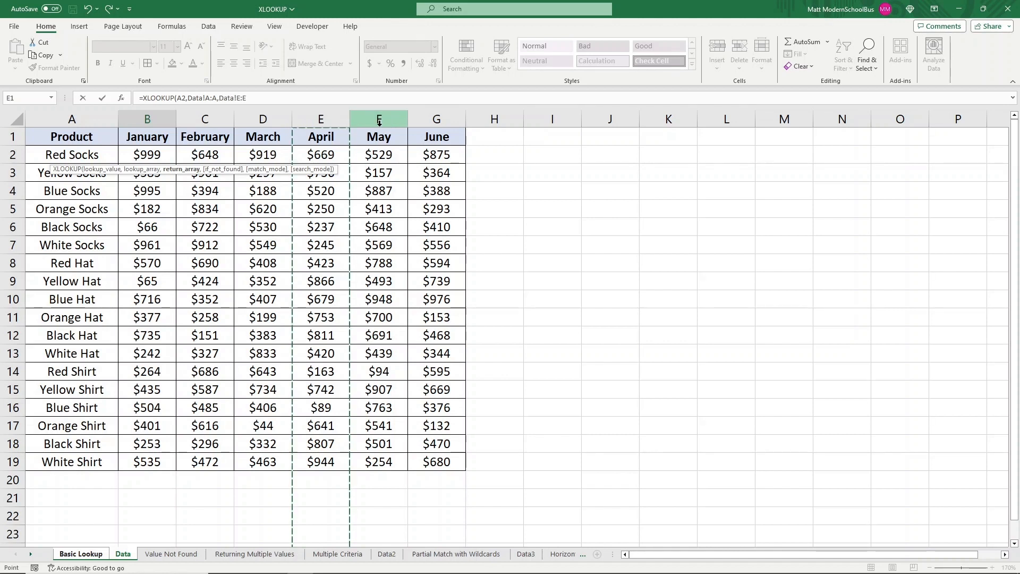
left_click(262, 98)
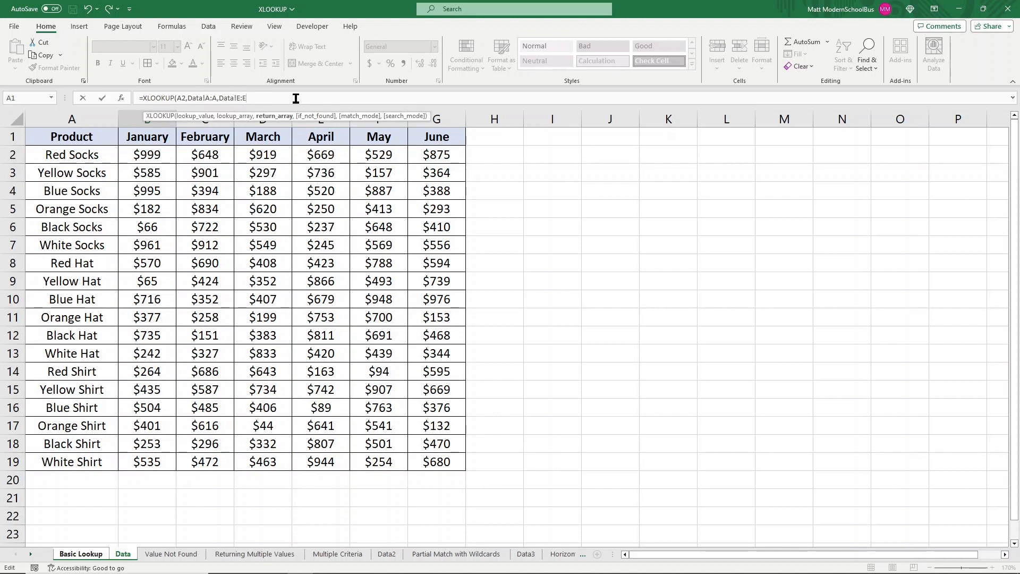
key("Return")
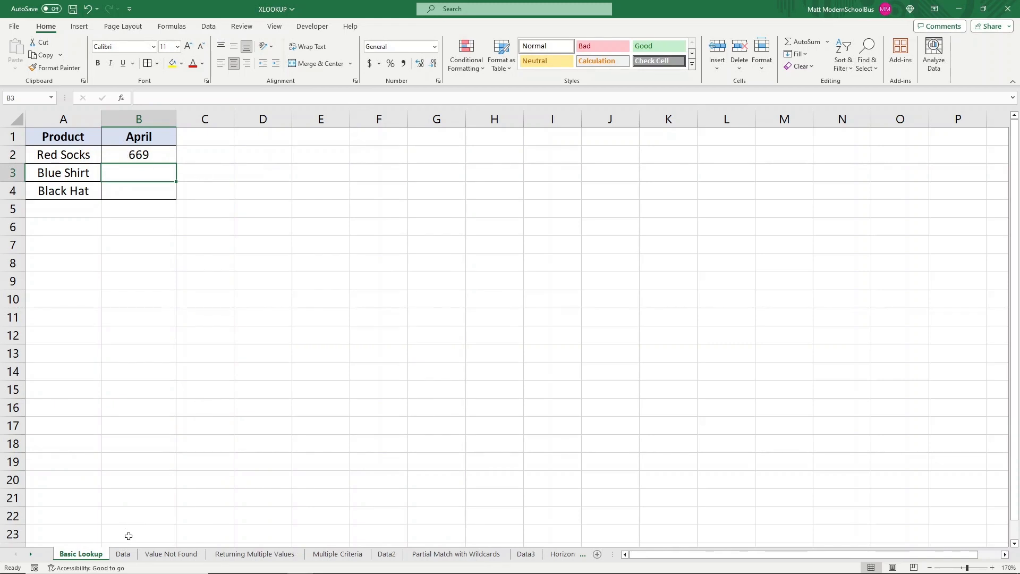
Check the April sales of Red Socks in the table on the Data sheet.
left_click(123, 554)
left_click(76, 155)
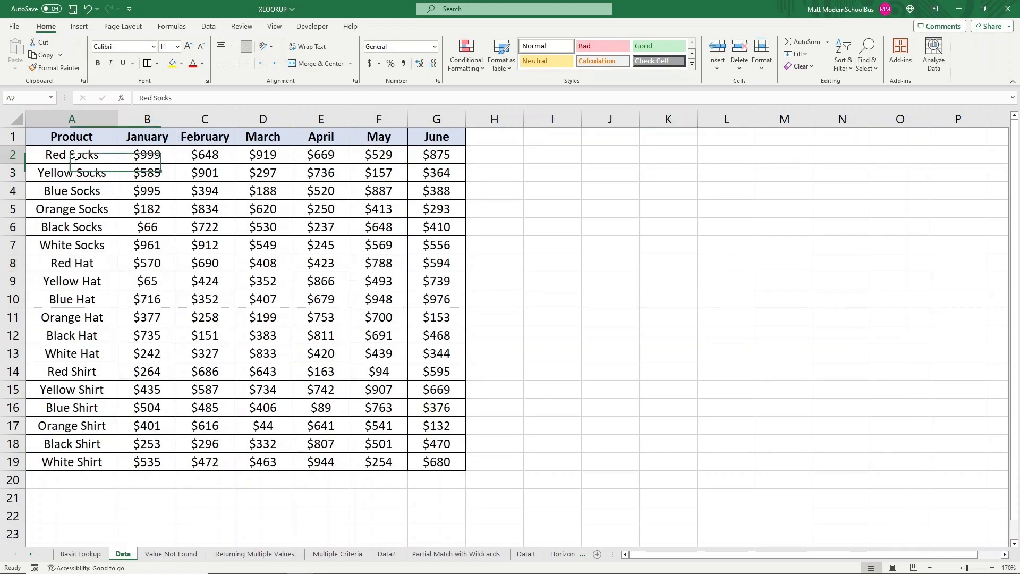
left_click(346, 154)
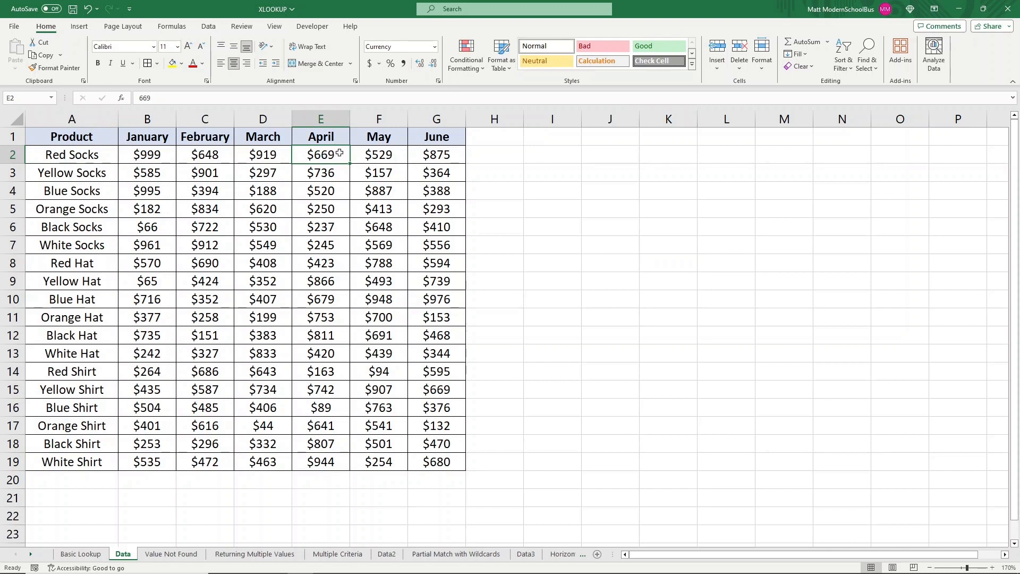
Copy the April lookup formula from B2 to B3:B4 on the Basic Lookup sheet.
left_click(88, 554)
key("ctrl+c")
left_click_drag(150, 172, 149, 190)
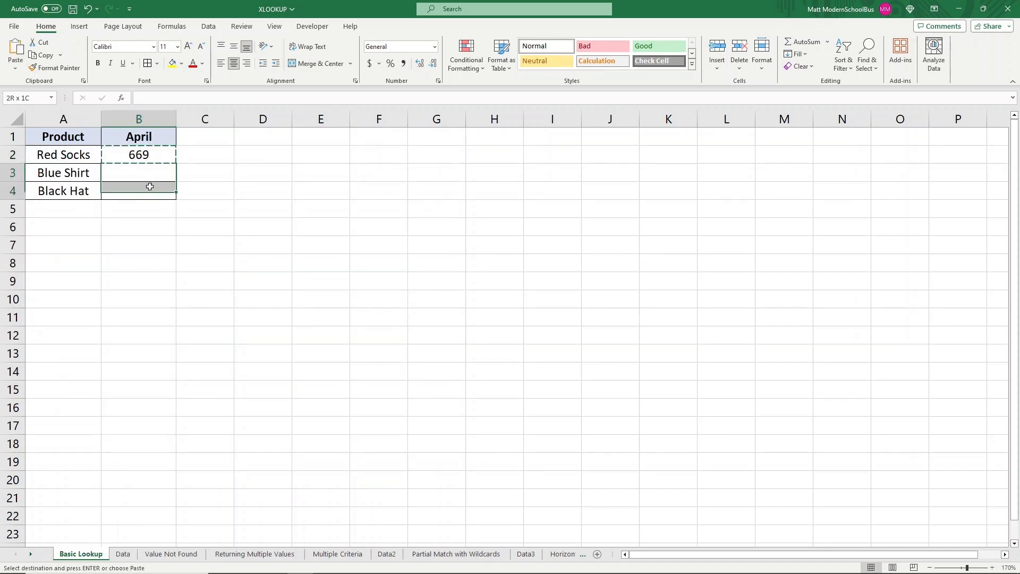
key("ctrl+v")
left_click(380, 186)
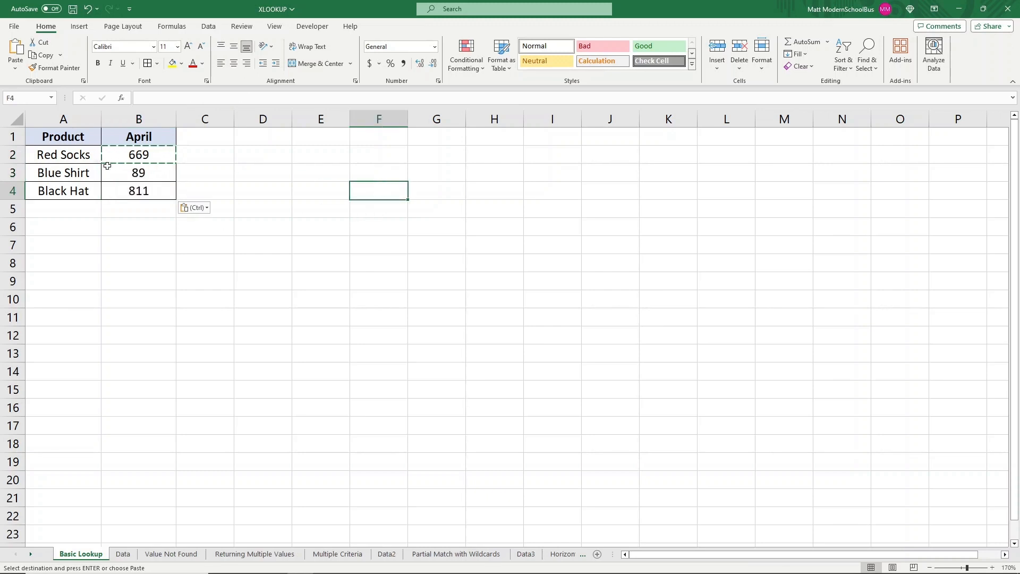
left_click(192, 269)
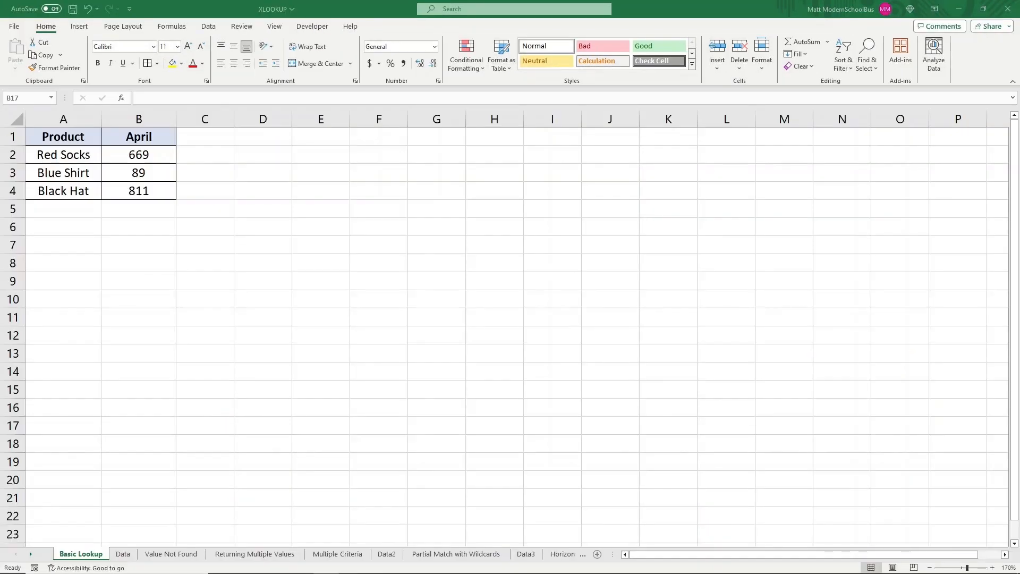
left_click(123, 291)
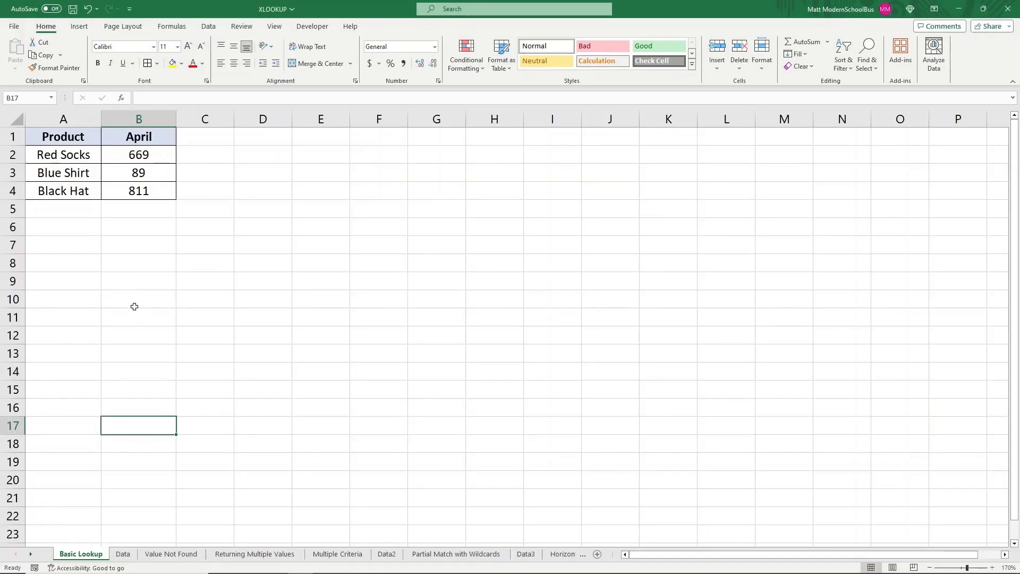
Compare the products on the Value Not Found sheet with the product list on the Data sheet.
left_click(169, 554)
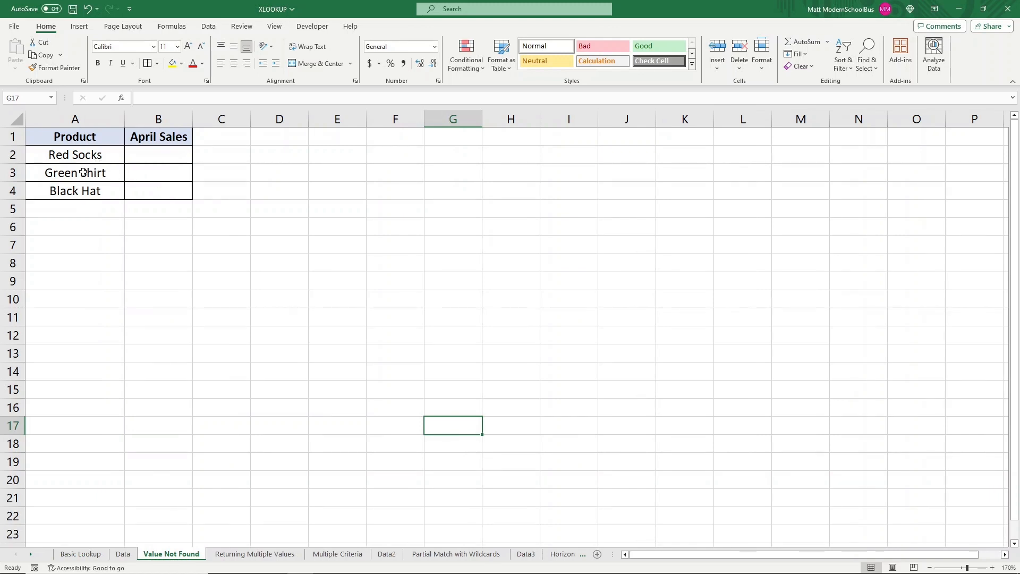
left_click(123, 554)
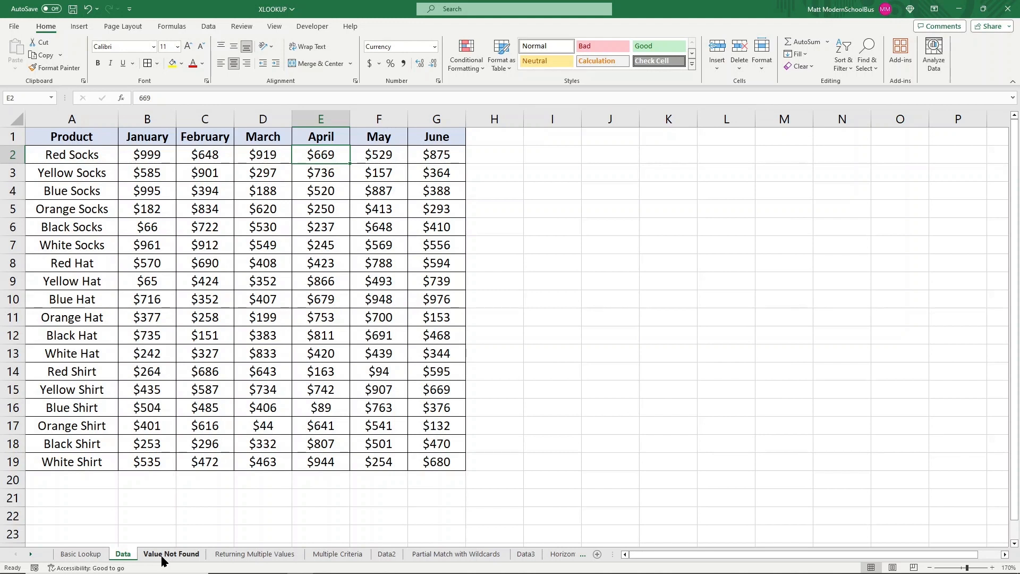
left_click(164, 554)
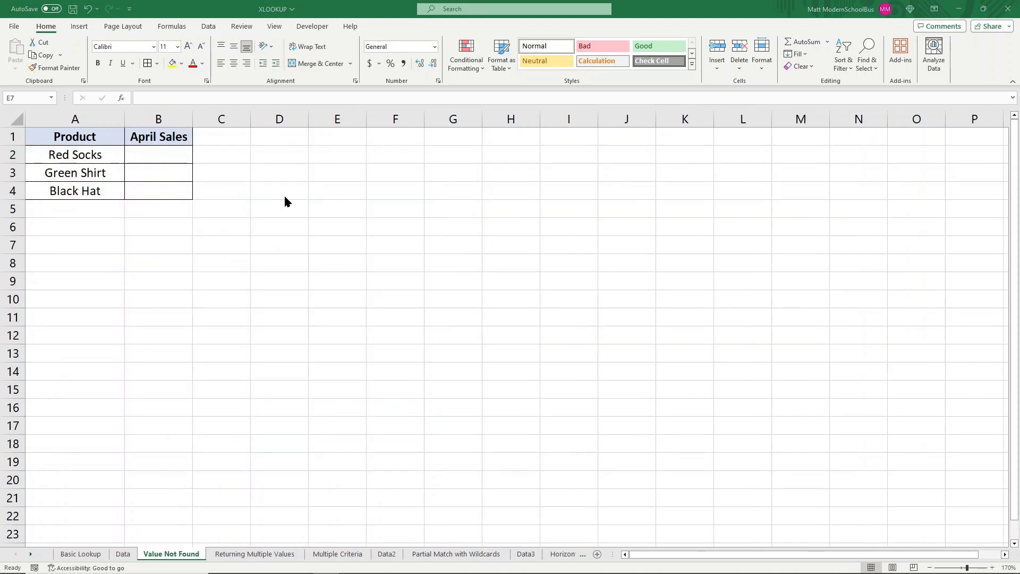
Enter =XLOOKUP(A2,Data!A:A,Data!E:E) in cell B2 of the Value Not Found sheet.
left_click(175, 151)
type("=xlo")
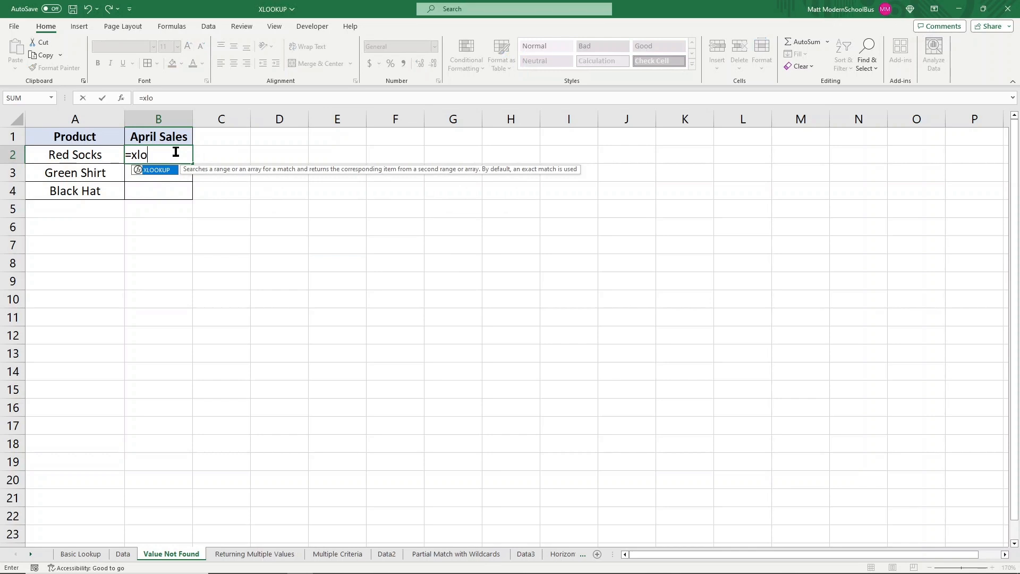
key("Tab")
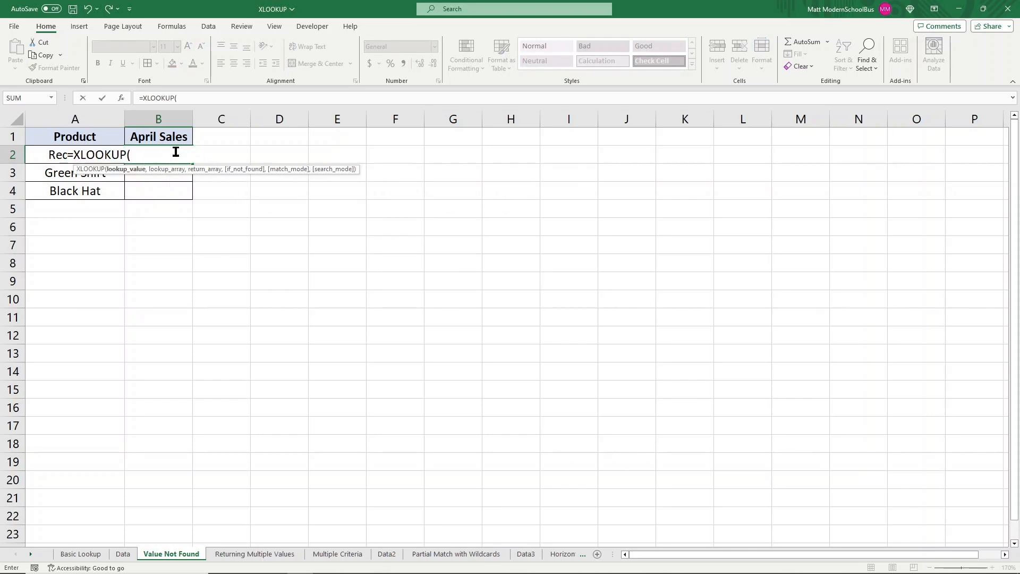
left_click(42, 152)
type(",")
left_click(122, 553)
left_click(80, 117)
type(",")
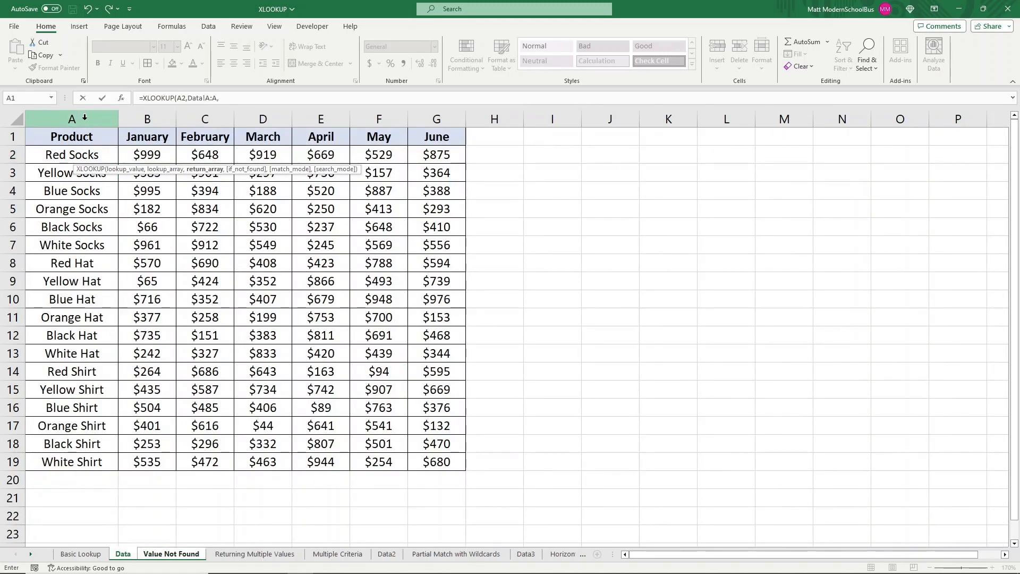
left_click(326, 118)
left_click(298, 99)
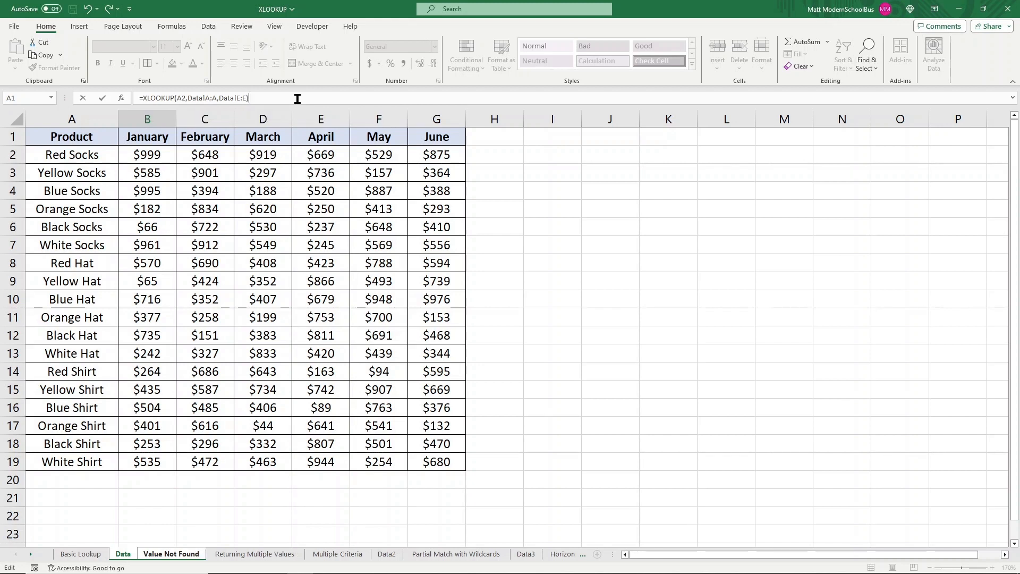
key("Return")
Copy the April Sales formula from B2 to B3:B4 and check the Green Shirt cell.
left_click(158, 155)
key("ctrl+c")
left_click_drag(158, 172, 158, 191)
key("ctrl+v")
left_click(353, 171)
key("Escape")
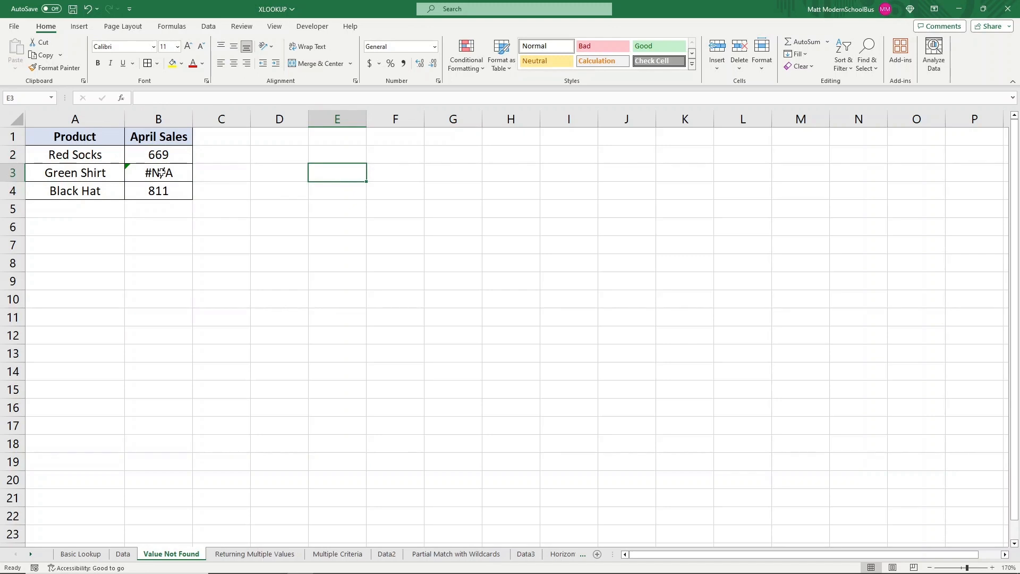
left_click(160, 172)
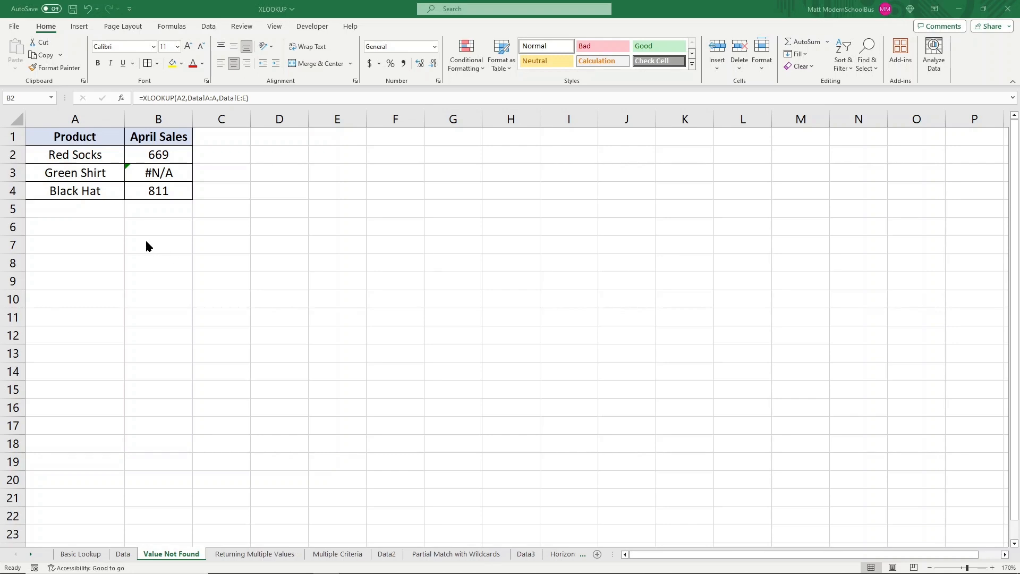
Add "No such product" as the if_not_found argument of the XLOOKUP formula in B2.
left_click(166, 155)
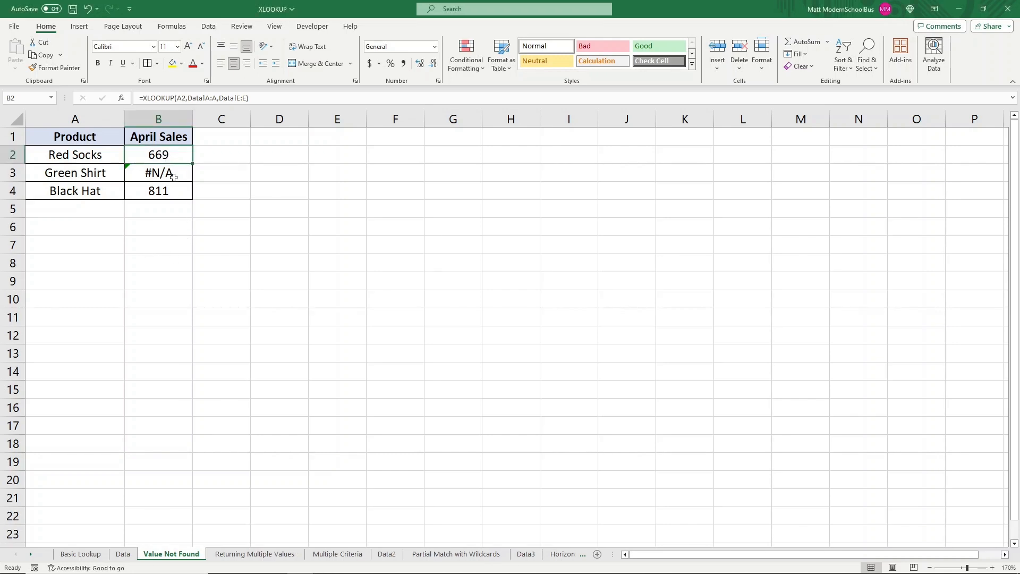
left_click(246, 101)
type(",")
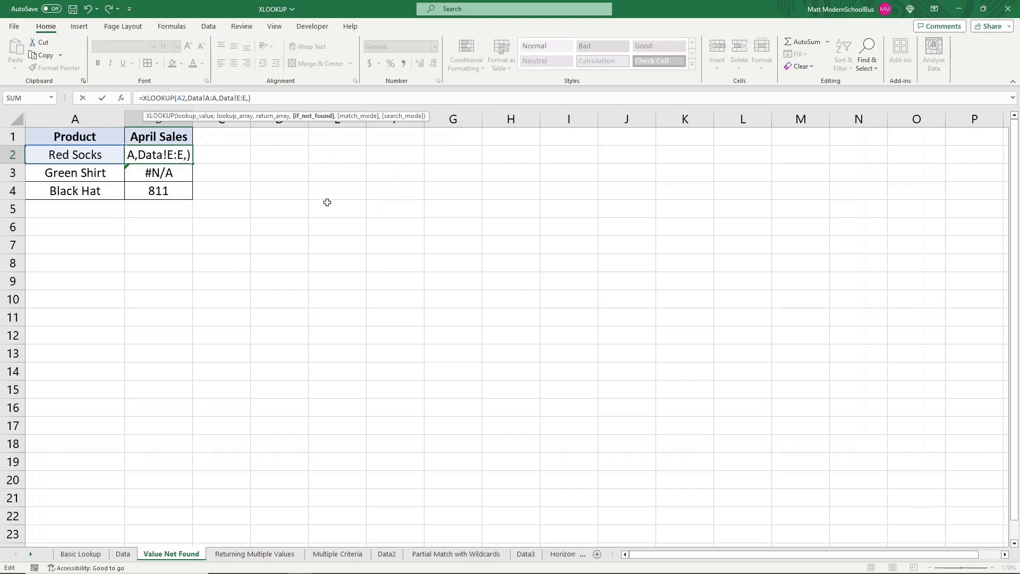
type("\"No such")
type(" product")
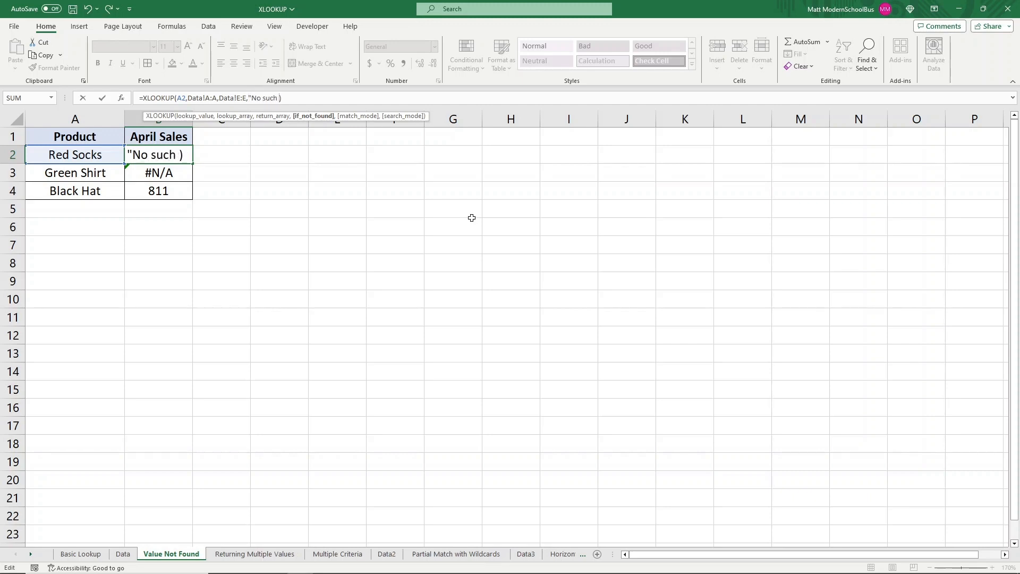
type("\"")
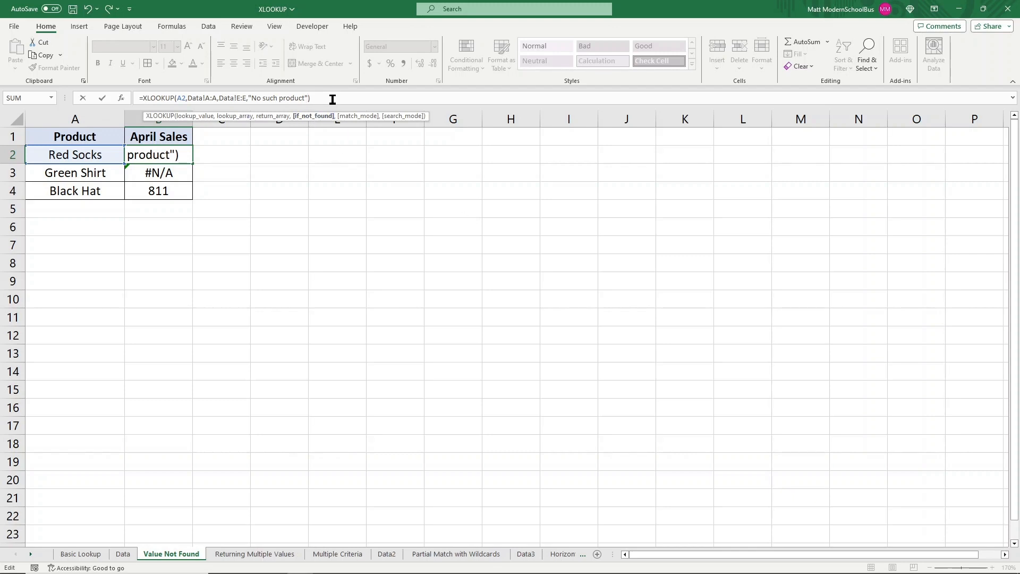
key("Return")
Copy the extended formula from B2 to B3:B4 and widen column B to fit the text.
left_click(159, 155)
key("ctrl+c")
left_click_drag(159, 173, 167, 191)
key("ctrl+v")
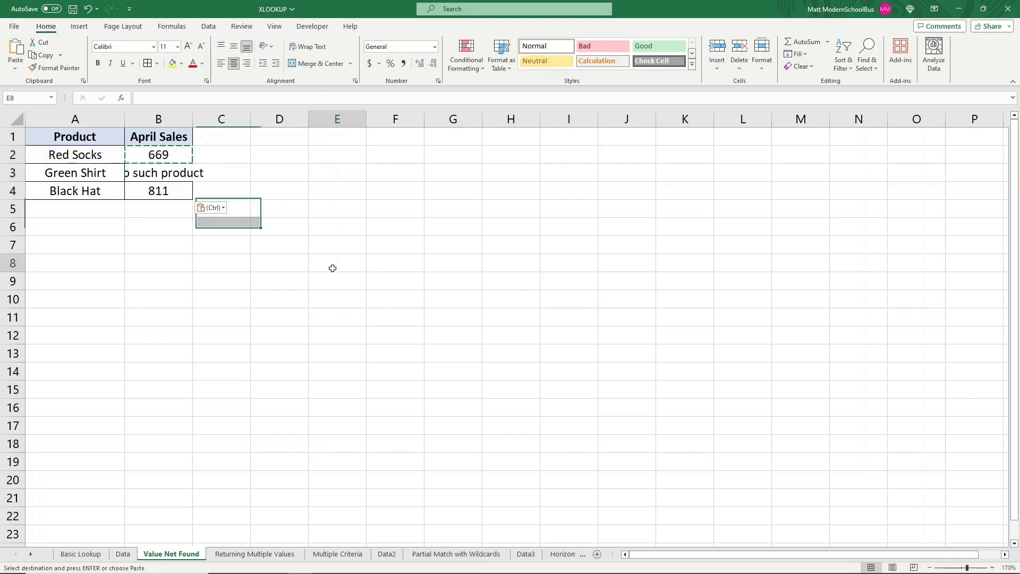
left_click_drag(192, 122, 245, 121)
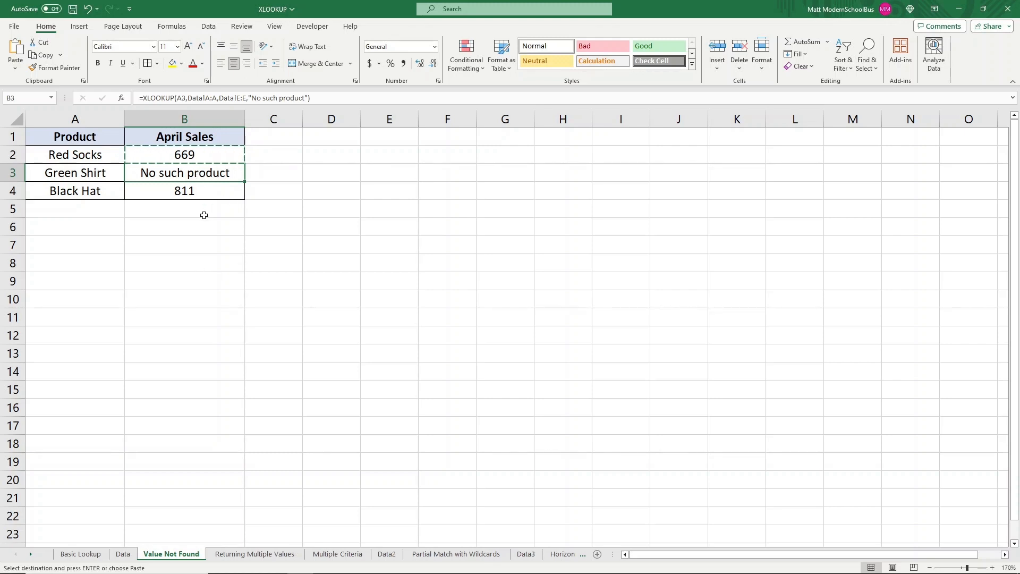
Review the B2 formula on the Value Not Found sheet and the empty April to June grid on the Returning Multiple Values sheet.
left_click(194, 153)
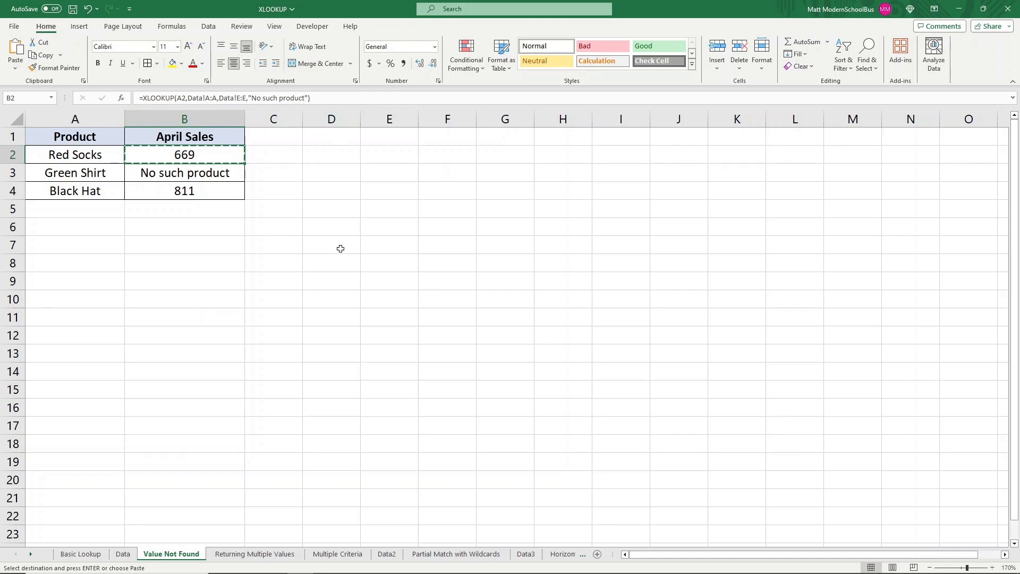
left_click(184, 245)
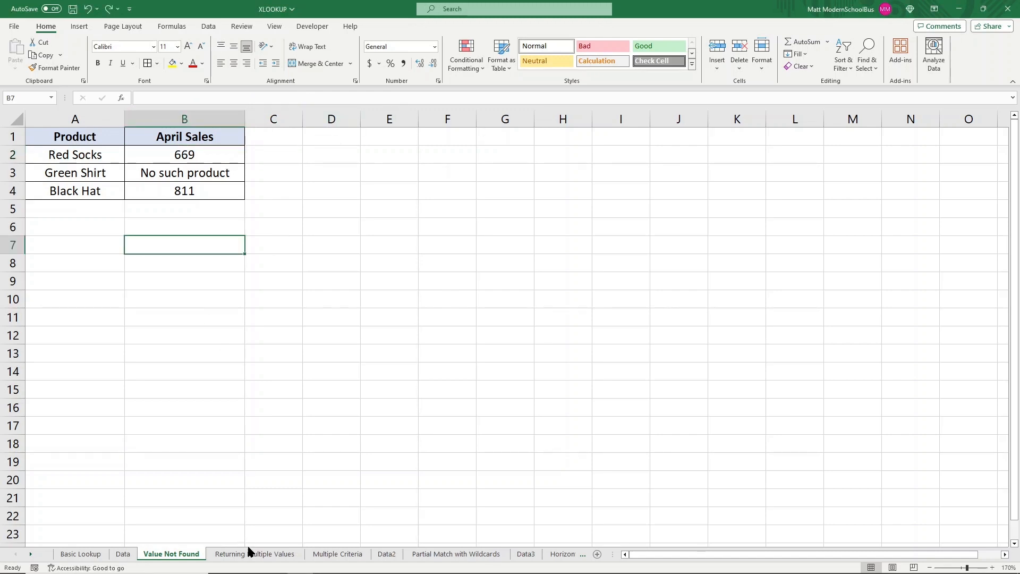
left_click(254, 553)
left_click(144, 261)
left_click_drag(149, 154, 266, 190)
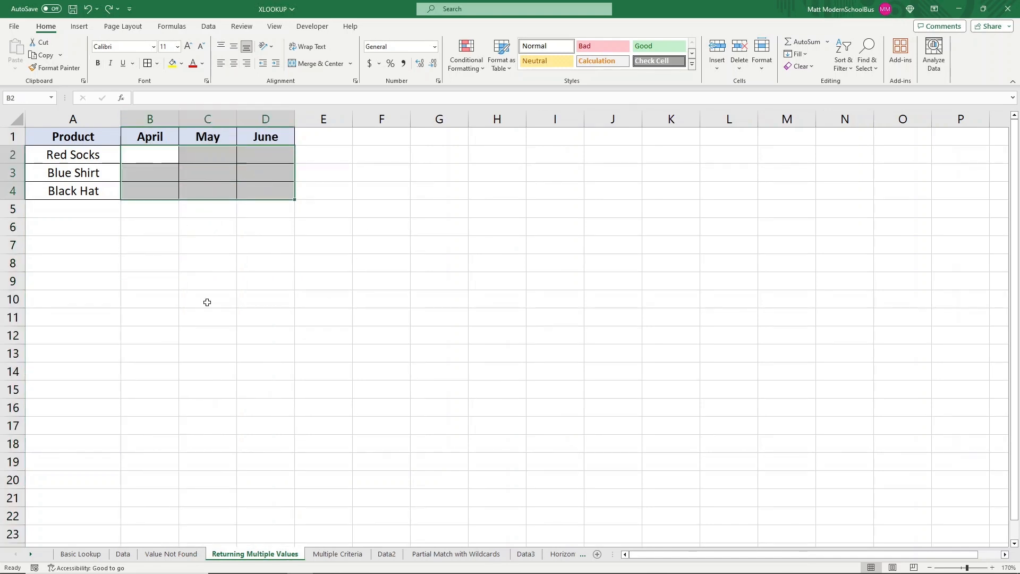
left_click(170, 554)
left_click(181, 119)
left_click(304, 441)
left_click(269, 555)
left_click(170, 268)
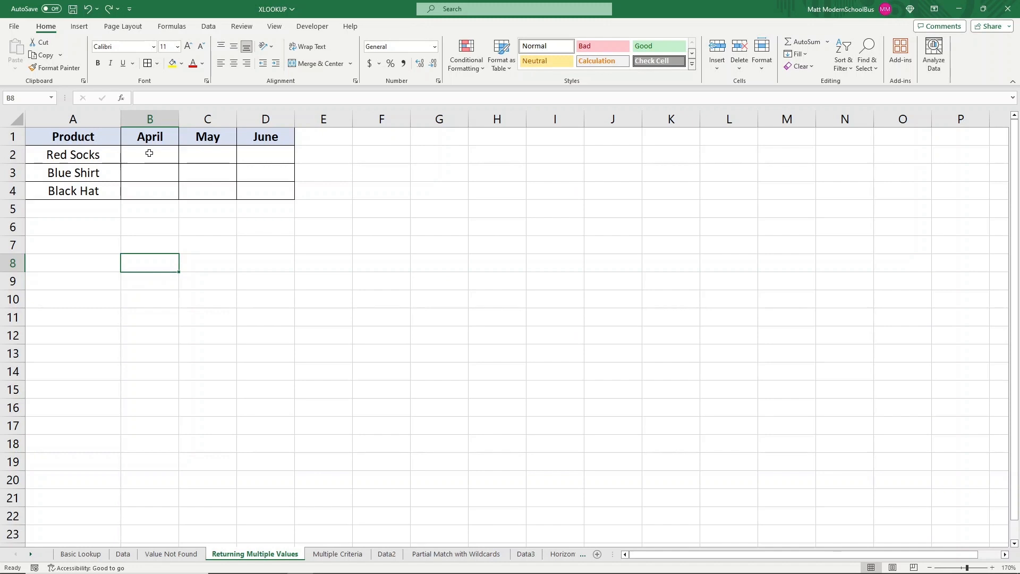
Enter =XLOOKUP(A2,Data!A:A,Data!E:G) in cell B2 of the Returning Multiple Values sheet to return April, May and June sales together.
left_click(152, 156)
type("=xloo")
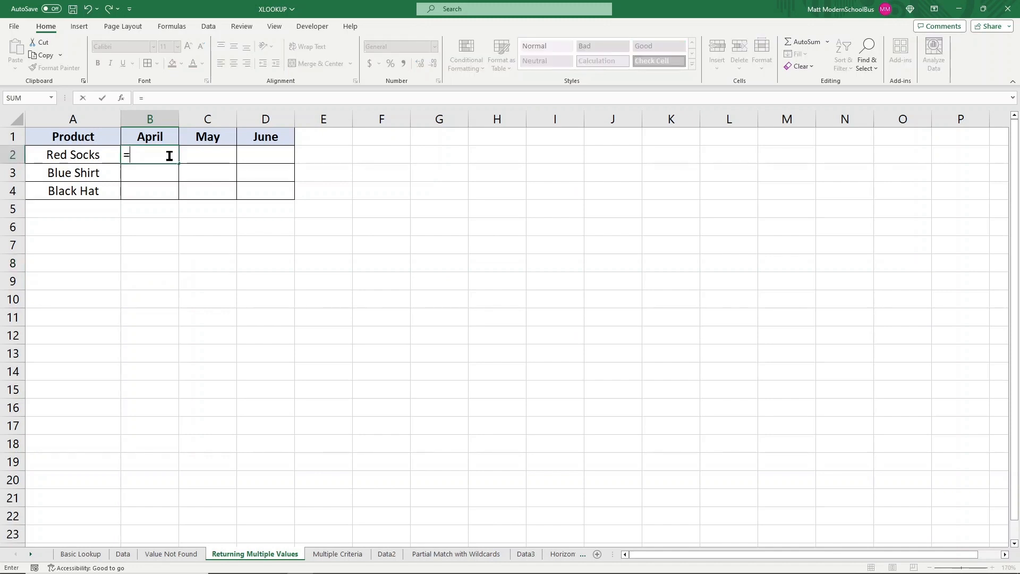
key("Tab")
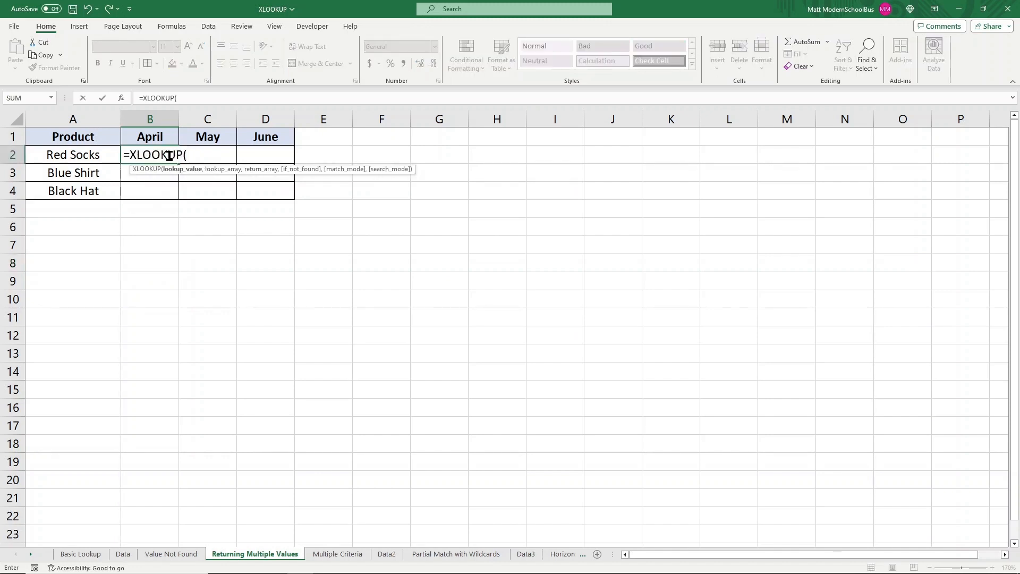
left_click(74, 162)
type(",")
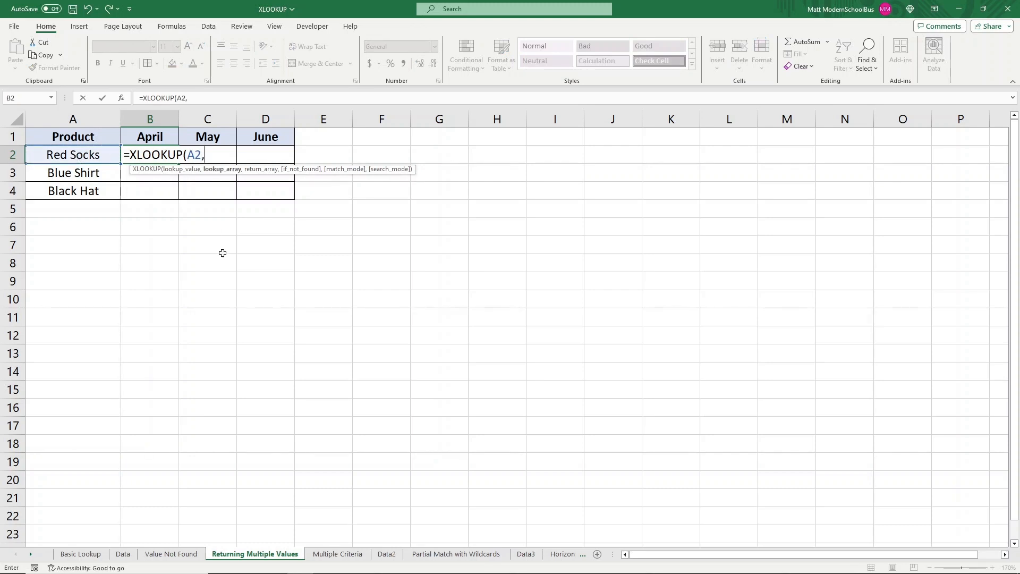
left_click(123, 554)
left_click(93, 116)
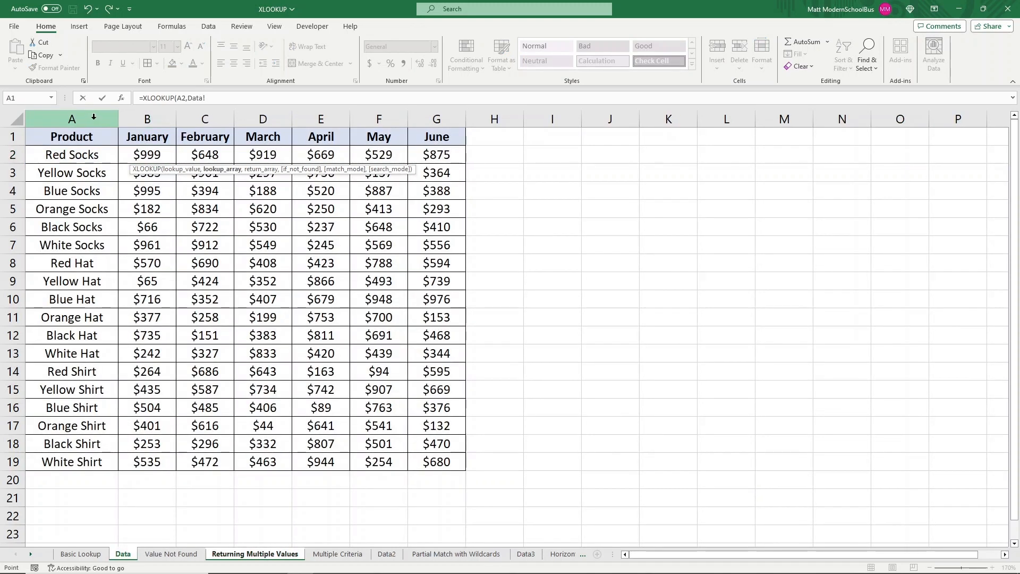
type(",")
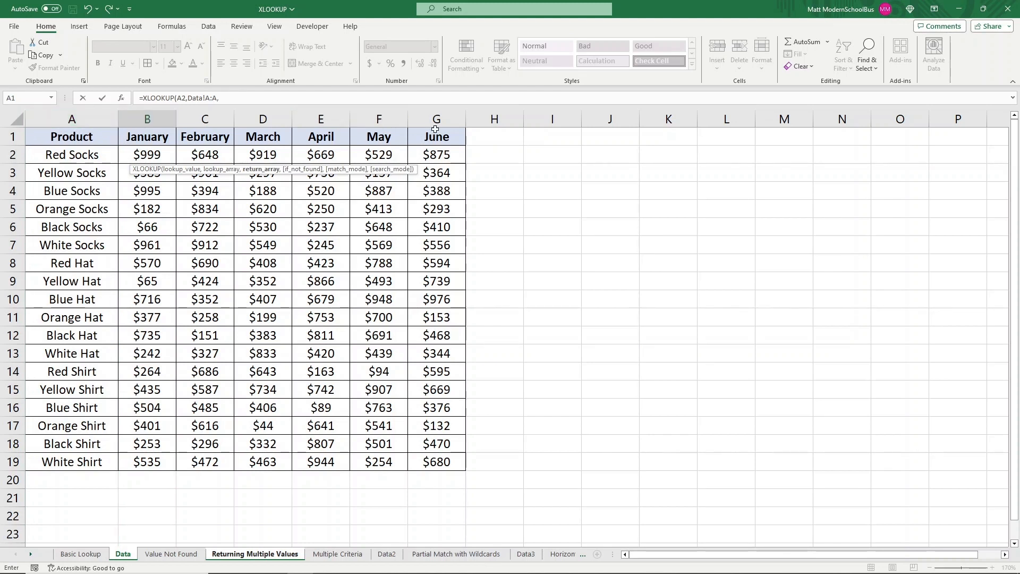
left_click(331, 121)
left_click_drag(341, 120, 441, 120)
left_click(307, 94)
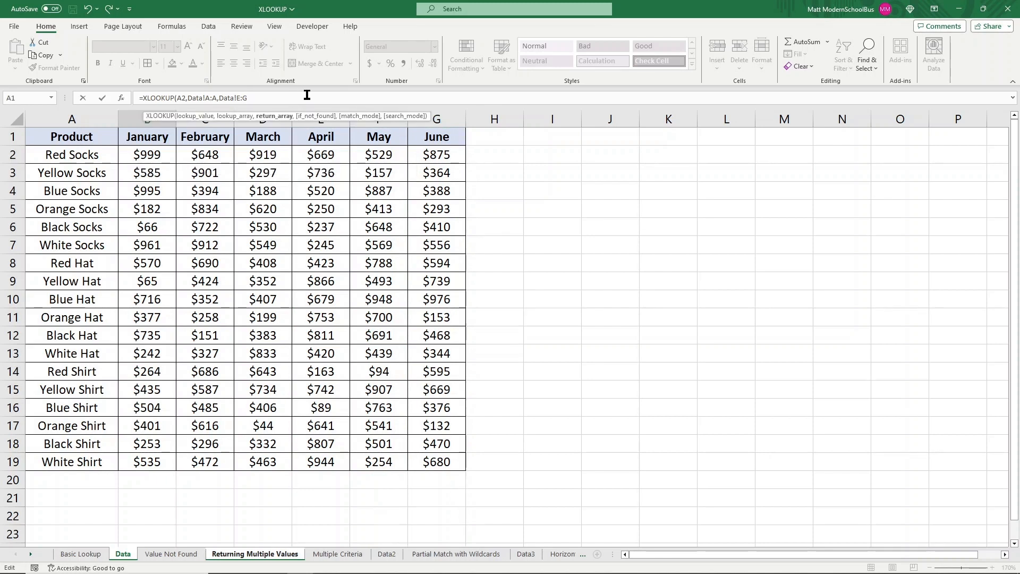
key("Return")
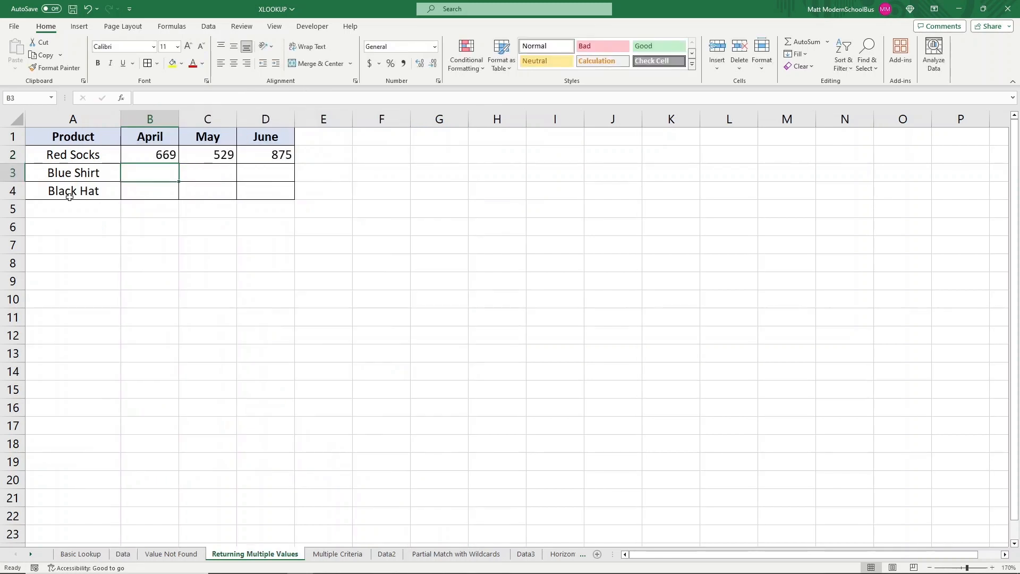
Copy the multi-column XLOOKUP formula from B2 to B3:B4 for Blue Shirt and Black Hat.
left_click(144, 150)
key("ctrl+c")
left_click_drag(143, 173, 146, 191)
key("ctrl+v")
key("Escape")
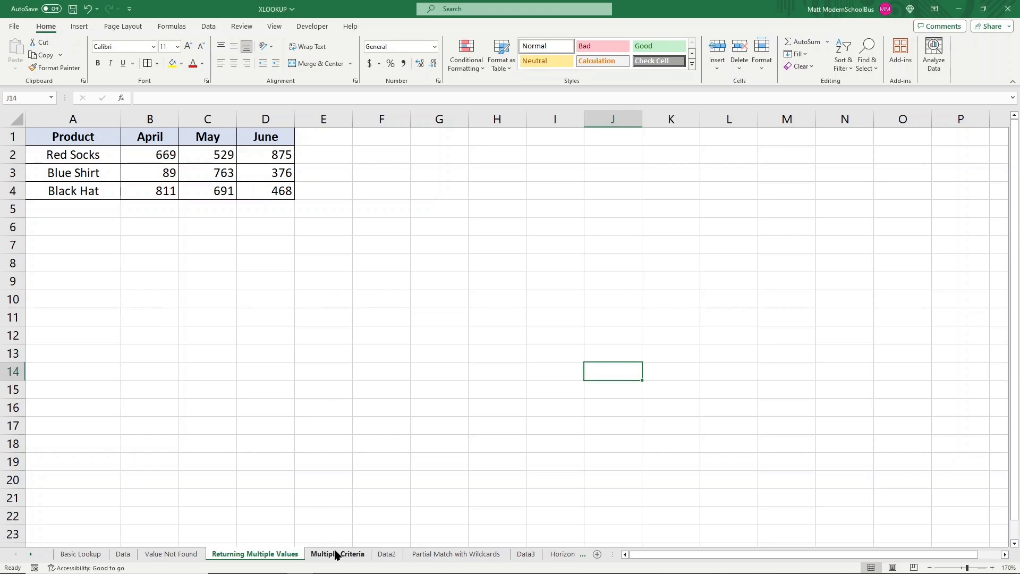
Examine the Product and Version columns on the Data2 sheet that the Multiple Criteria sheet has to match.
left_click(338, 553)
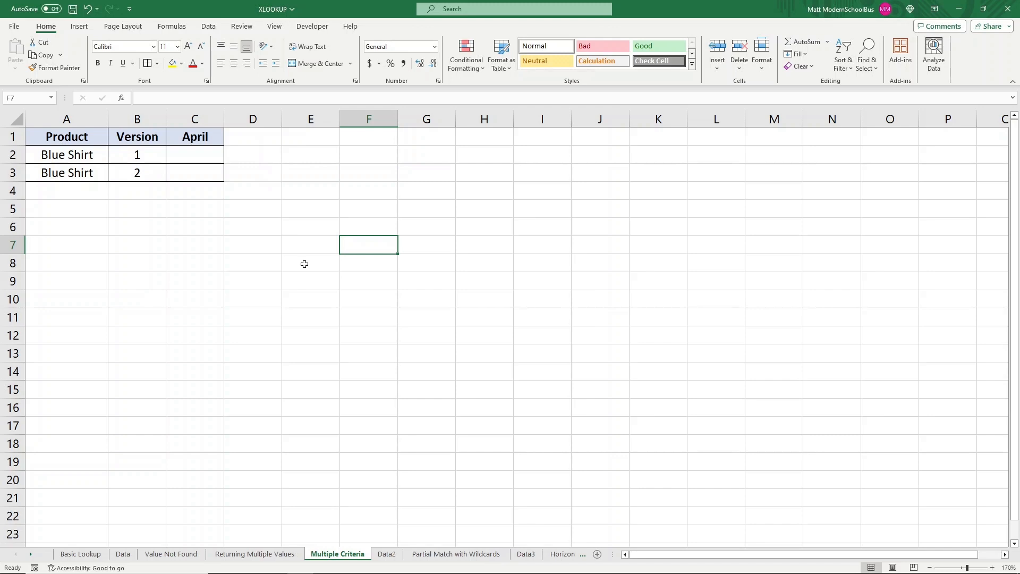
left_click(386, 553)
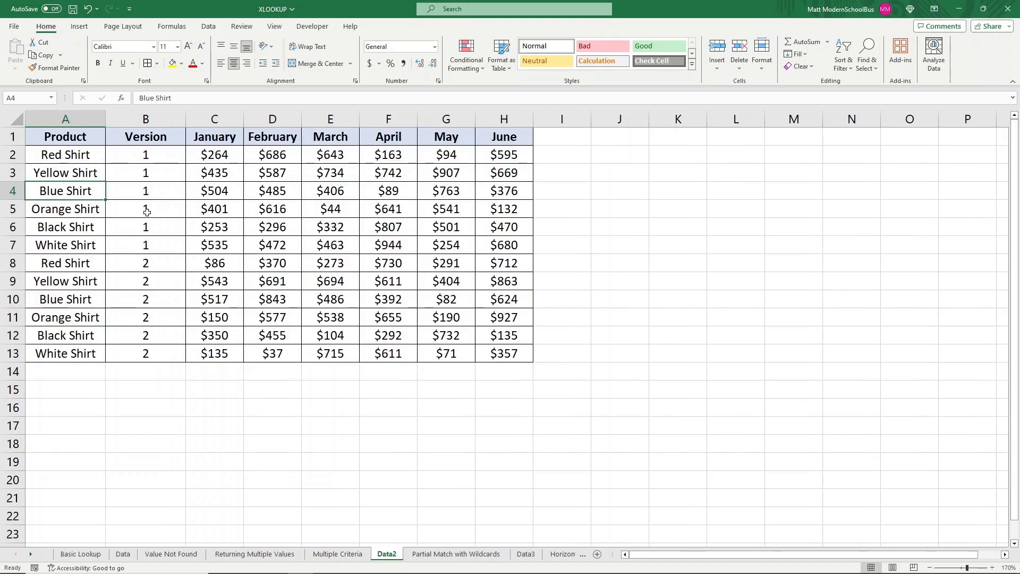
left_click_drag(81, 153, 88, 252)
left_click_drag(136, 158, 143, 354)
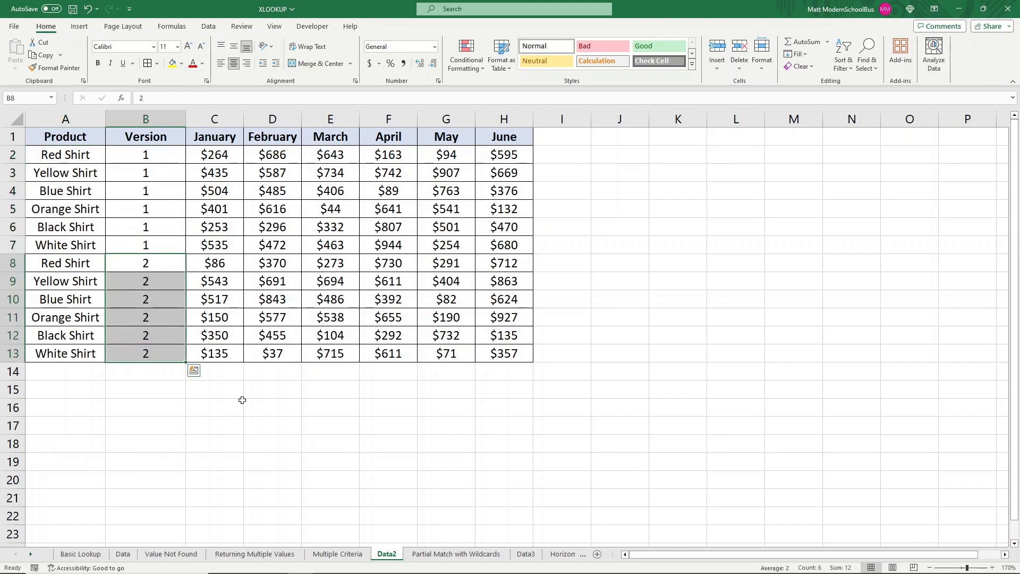
left_click(337, 553)
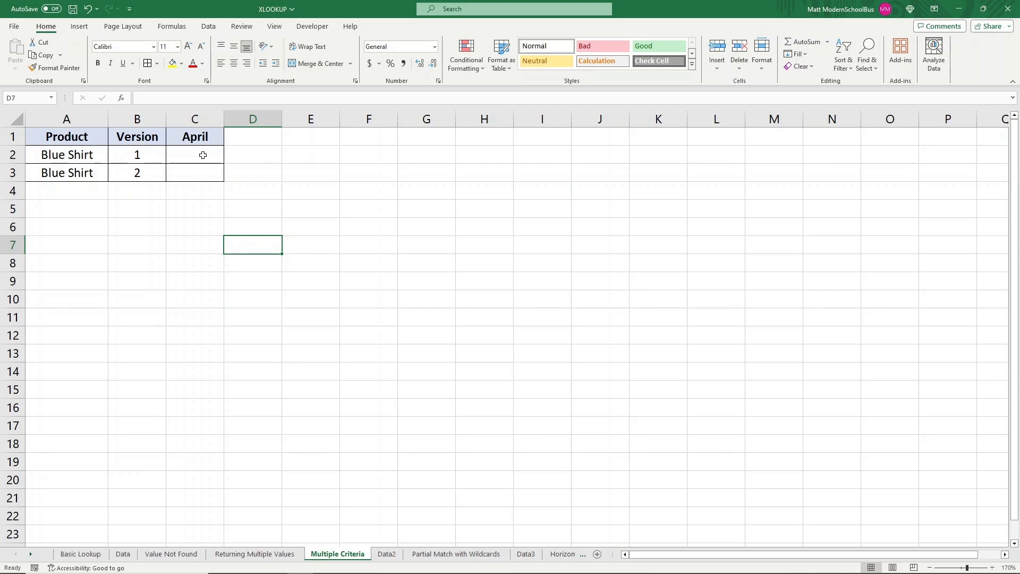
Begin an XLOOKUP formula in cell C2 of the Multiple Criteria sheet with A2&B2 as the combined lookup value.
left_click(200, 154)
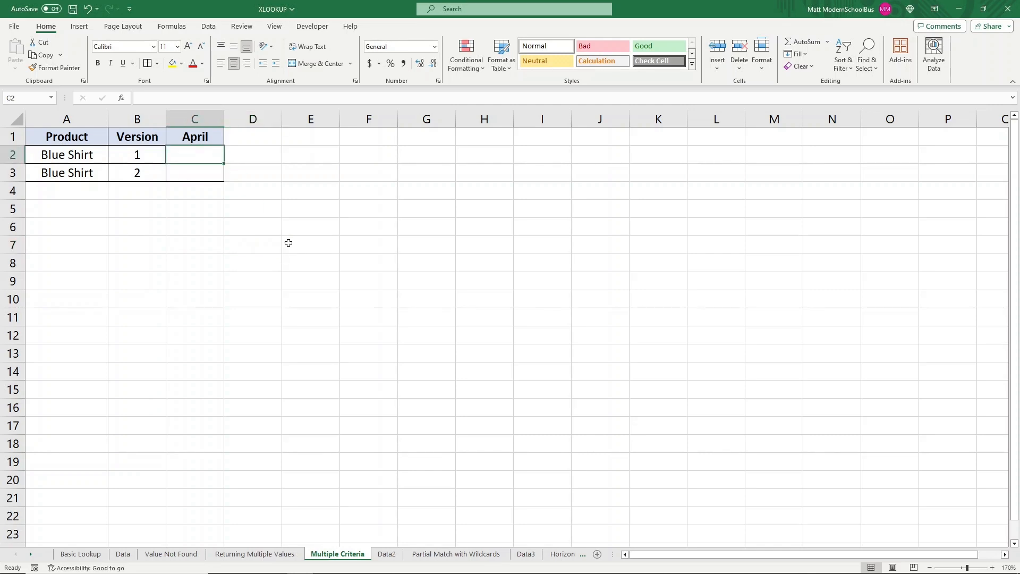
type("=x")
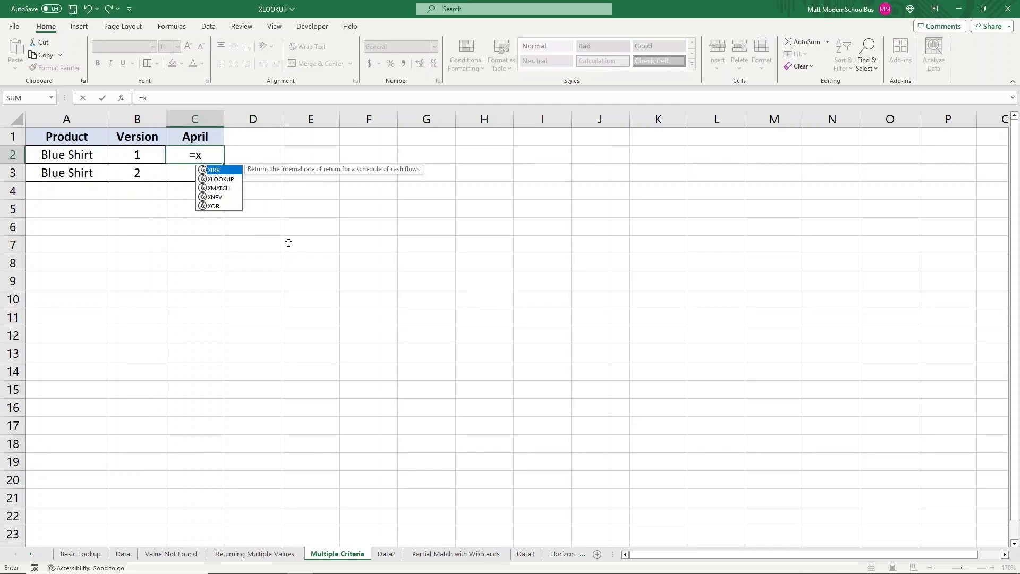
type("lookup")
key("Tab")
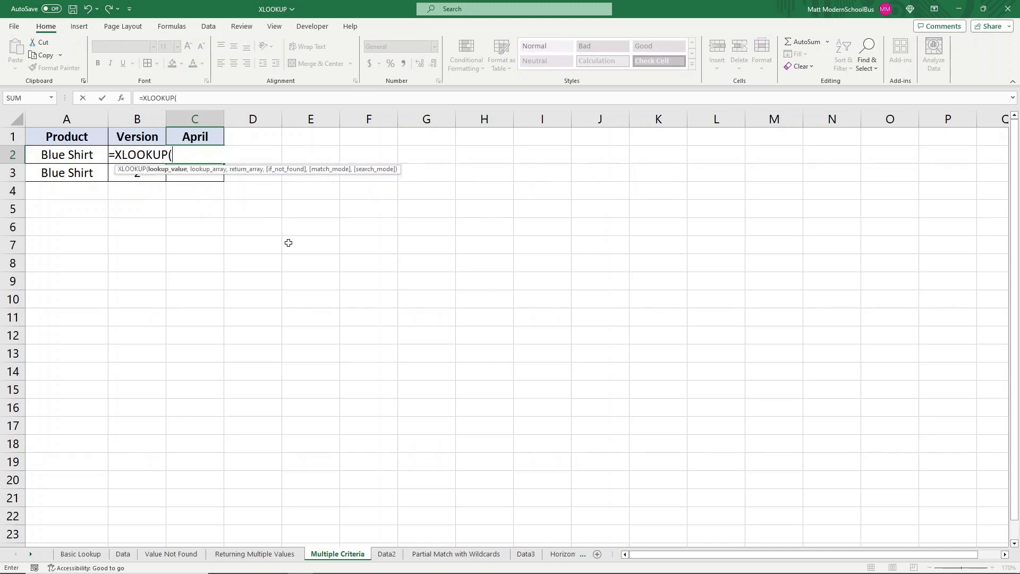
left_click(73, 154)
type("&B2")
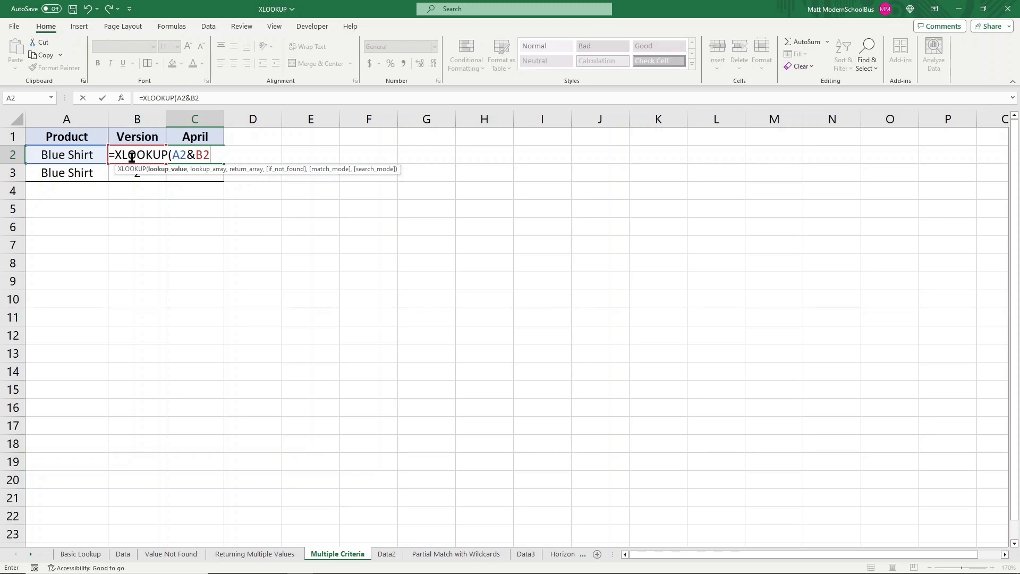
left_click(242, 97)
type(",")
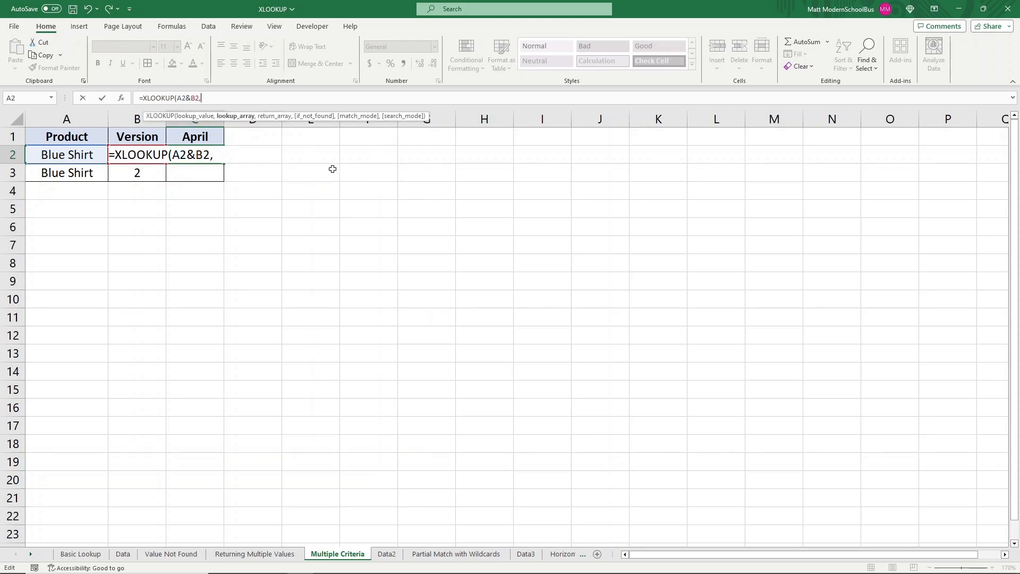
Complete the C2 formula with Data2!A:A&Data2!B:B as the lookup array and Data2!F:F as the return array.
left_click(387, 555)
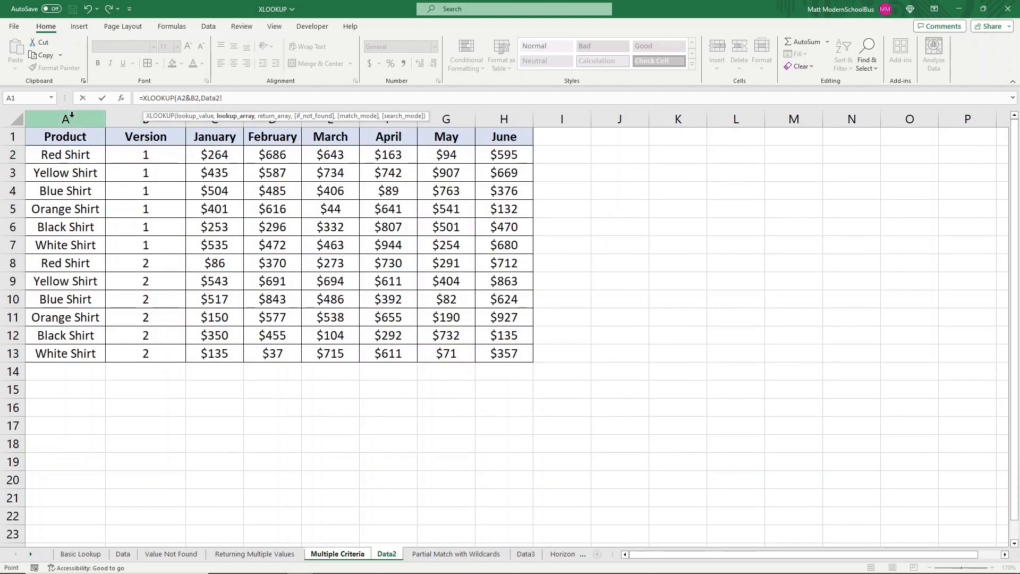
left_click(66, 118)
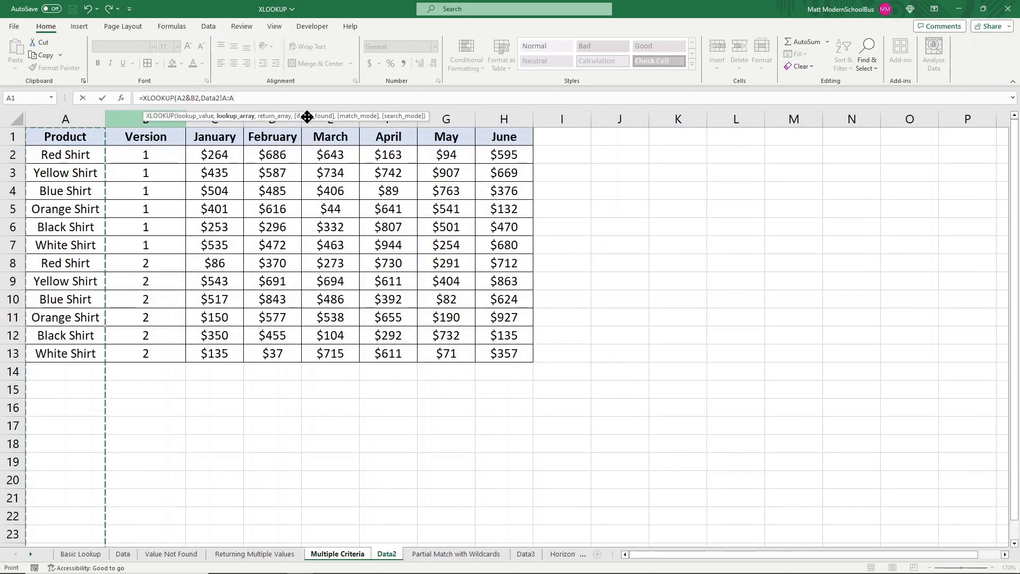
type("&")
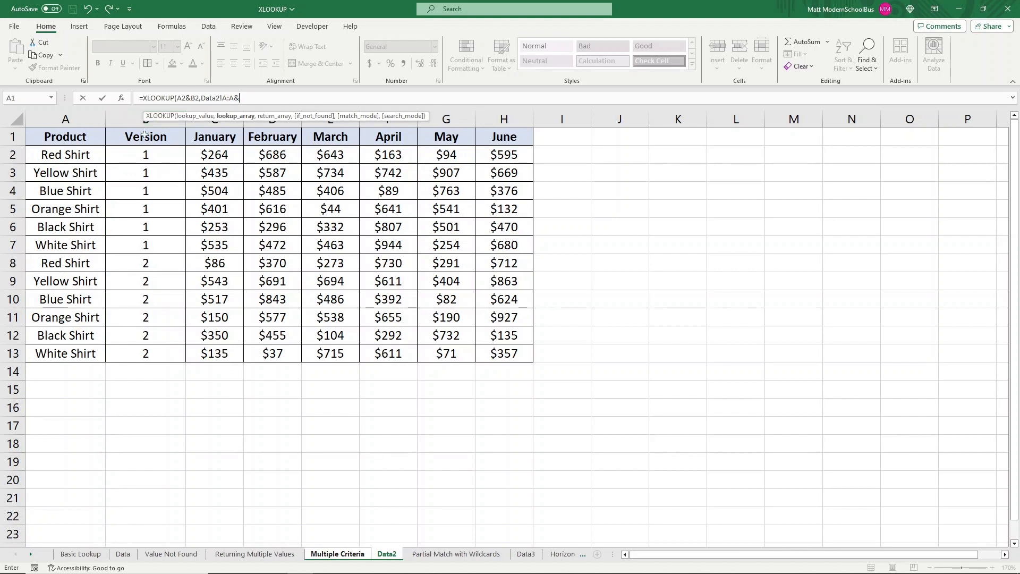
left_click(122, 116)
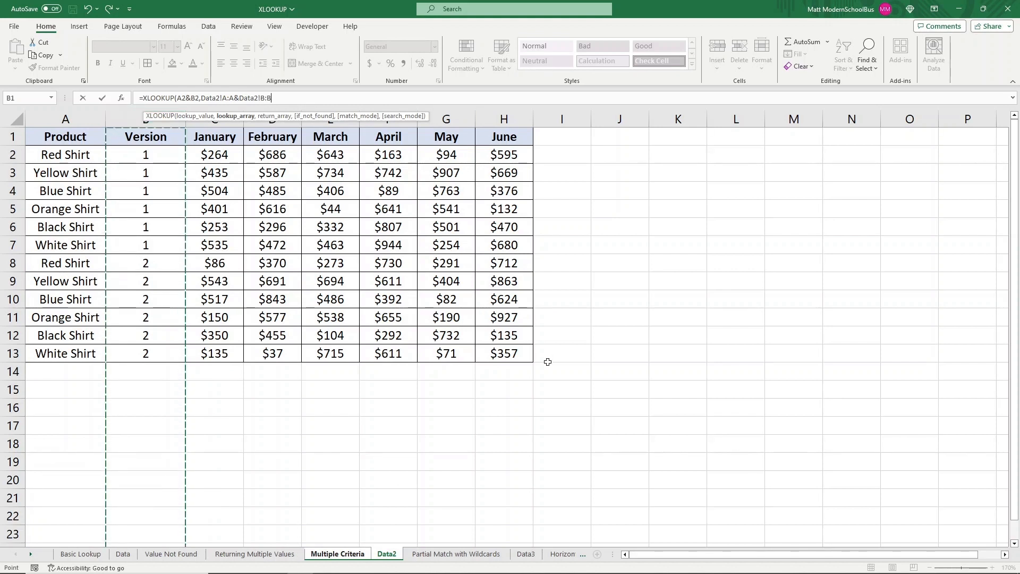
type(",")
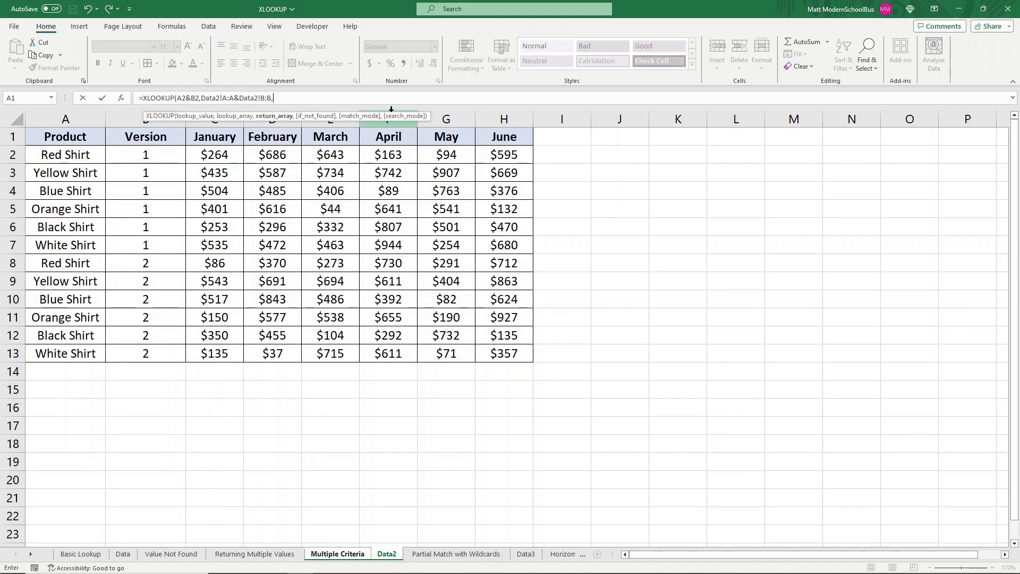
left_click(392, 110)
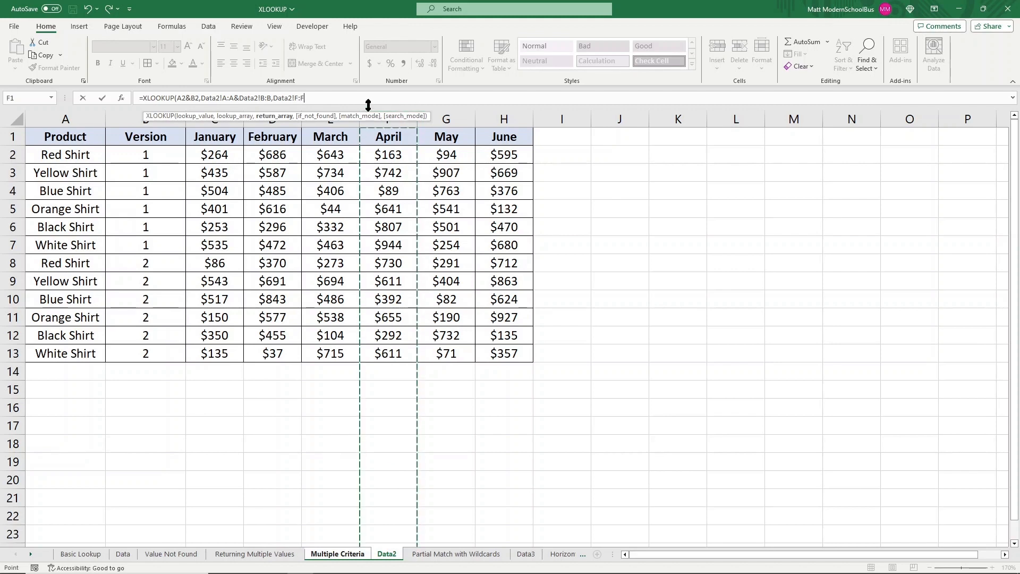
type(")")
key("Return")
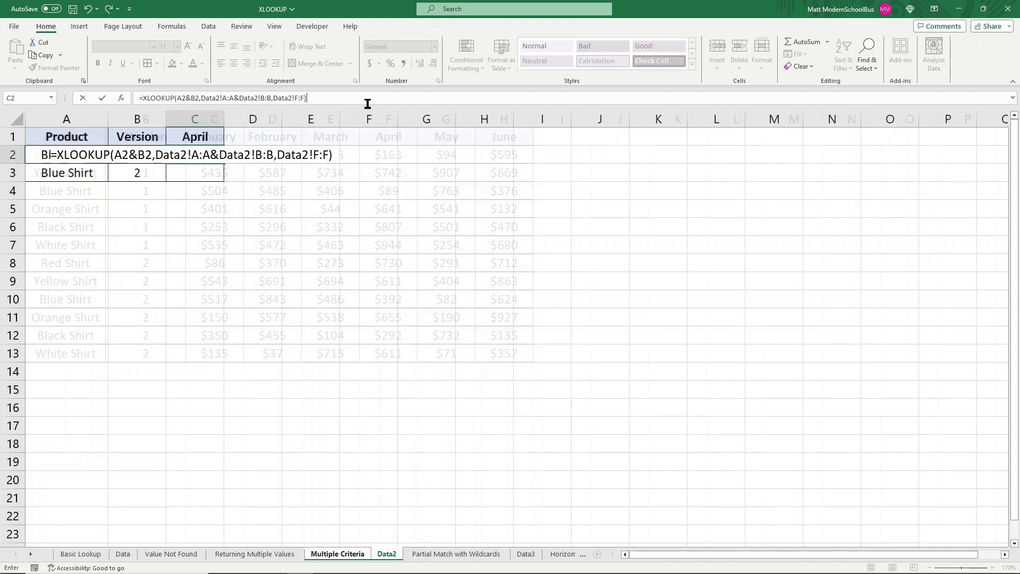
Copy the two-criteria XLOOKUP formula from C2 to C3 for version 2 of the Blue Shirt.
key("ctrl+c")
key("Down")
key("ctrl+v")
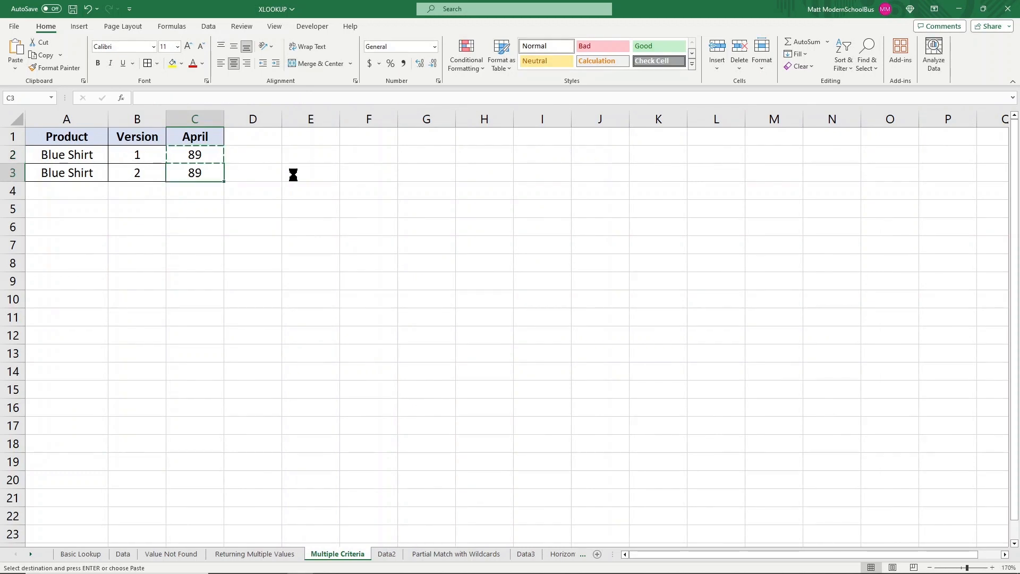
left_click(215, 262)
left_click(191, 153)
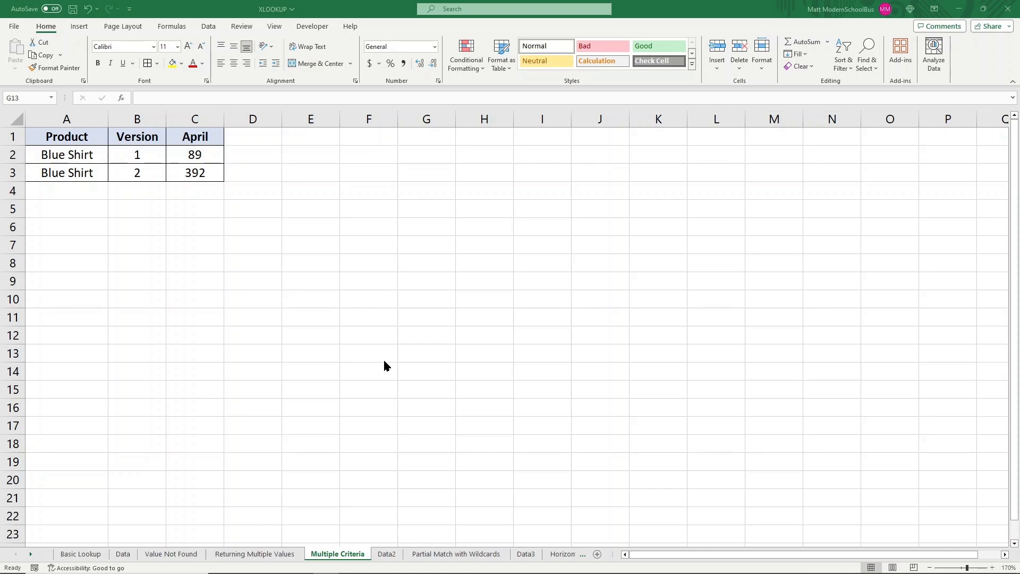
Compare the surnames on the Partial Match with Wildcards sheet with the full sales rep names and sales on Data3.
left_click(436, 554)
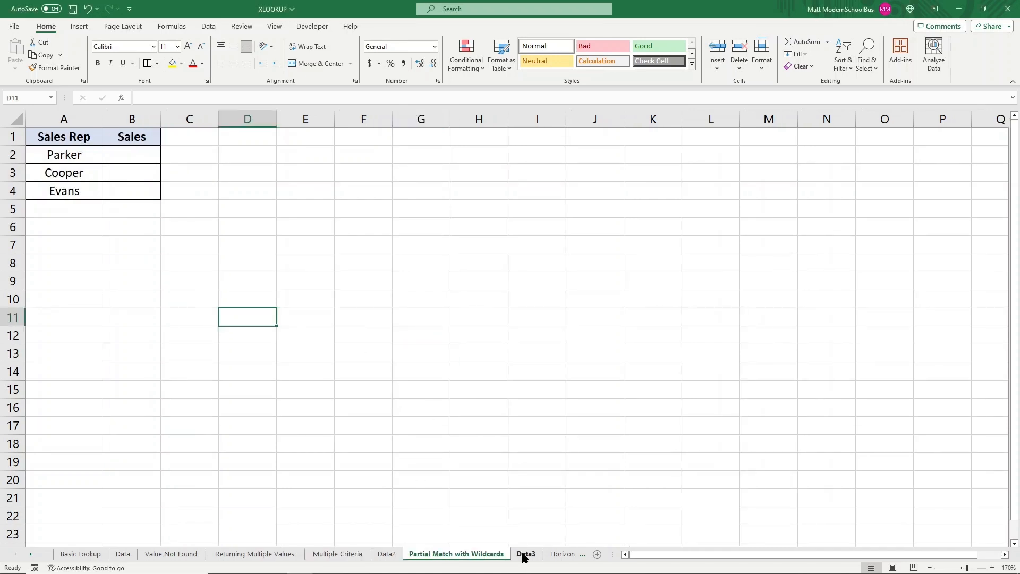
left_click(525, 554)
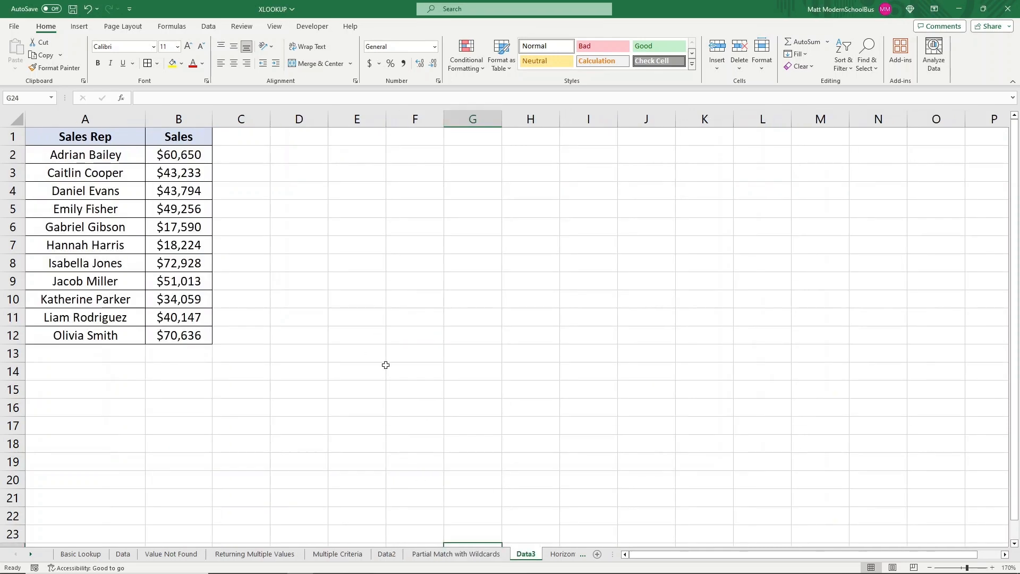
left_click(178, 119)
left_click(101, 118)
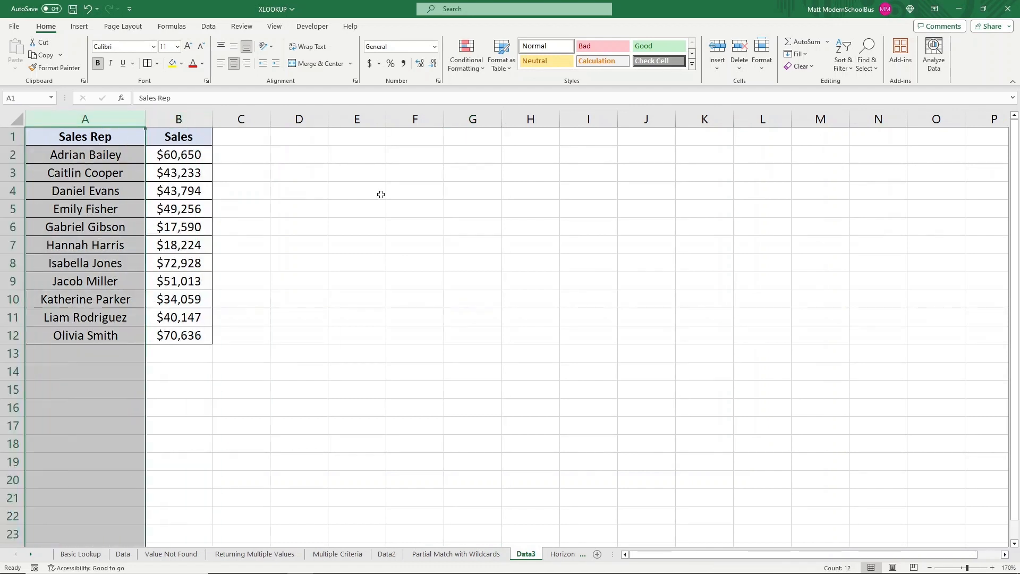
left_click(361, 243)
left_click(469, 551)
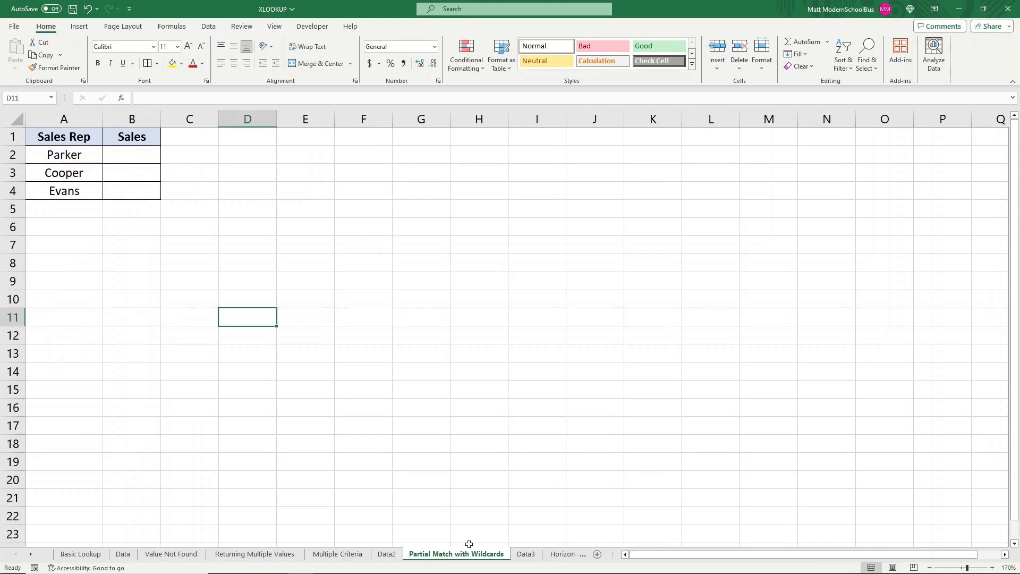
left_click_drag(69, 155, 79, 187)
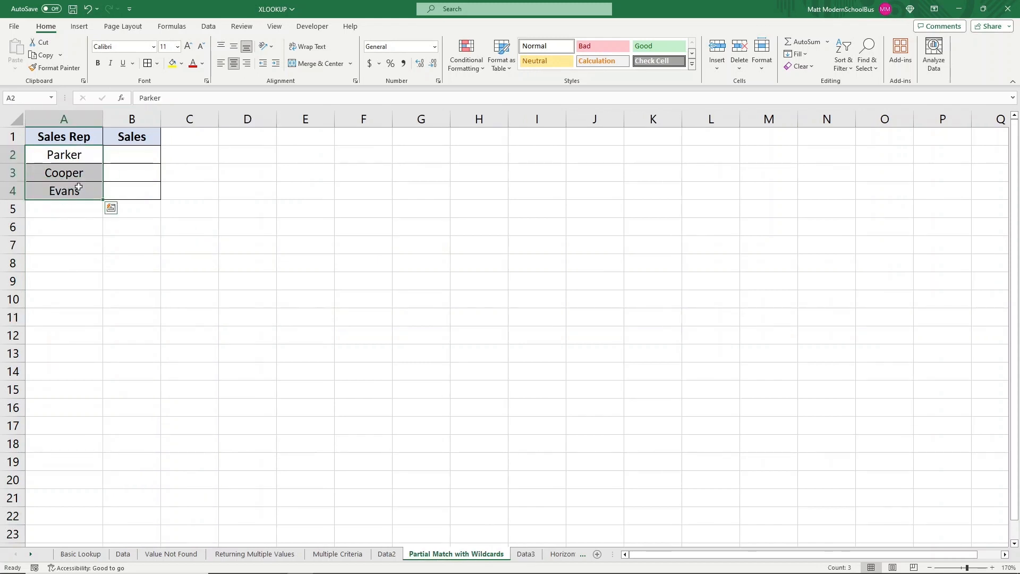
Begin an XLOOKUP formula in cell B2 of the Partial Match with Wildcards sheet with A2 as the lookup value.
left_click(354, 267)
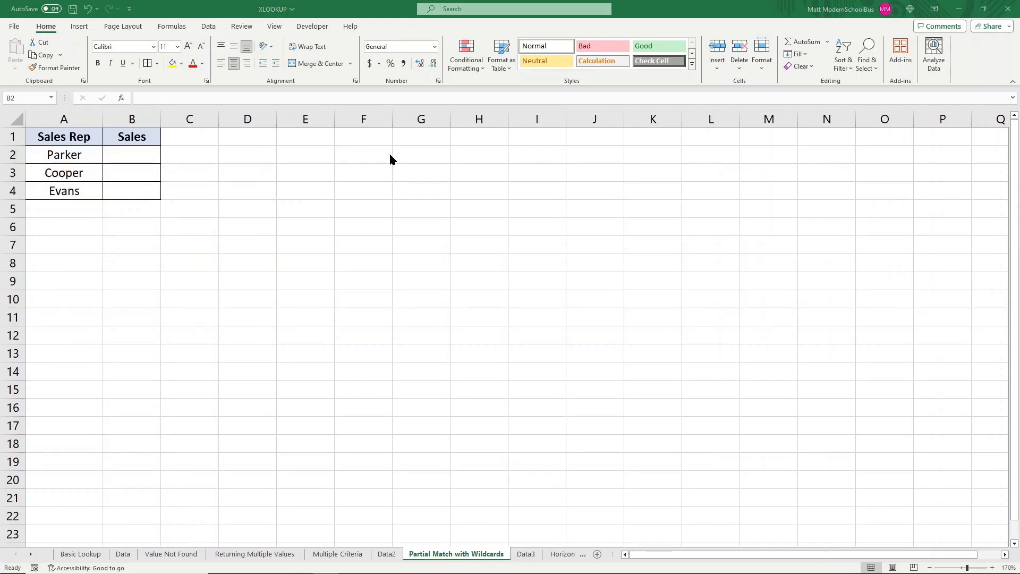
left_click(140, 149)
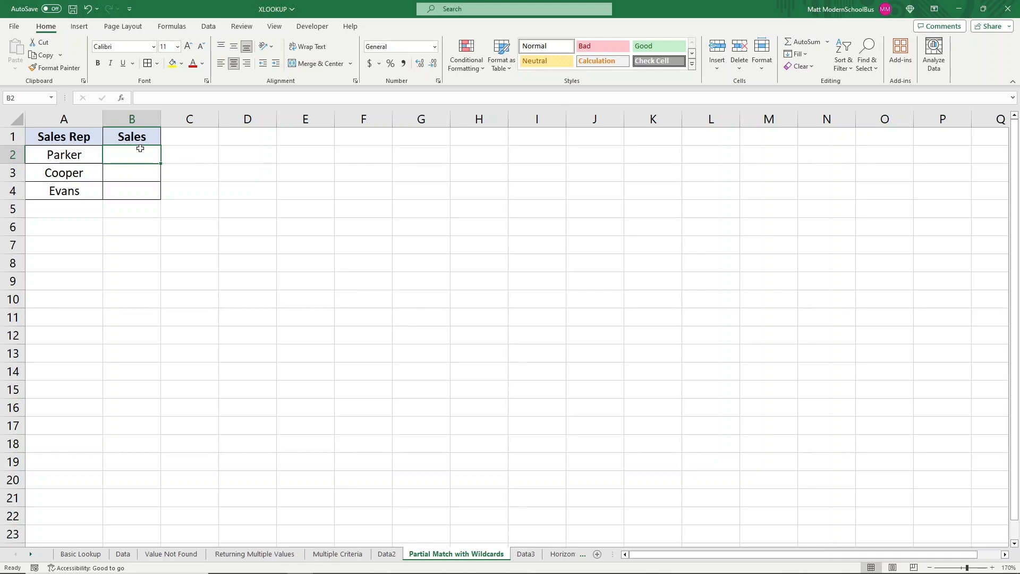
type("=xlookup")
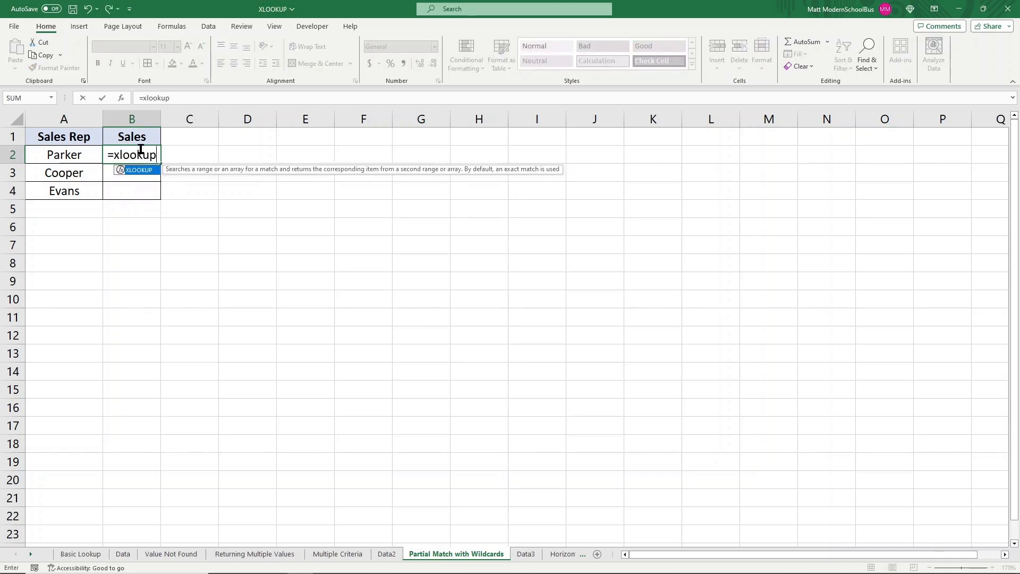
key("Tab")
left_click(253, 98)
type("A2,")
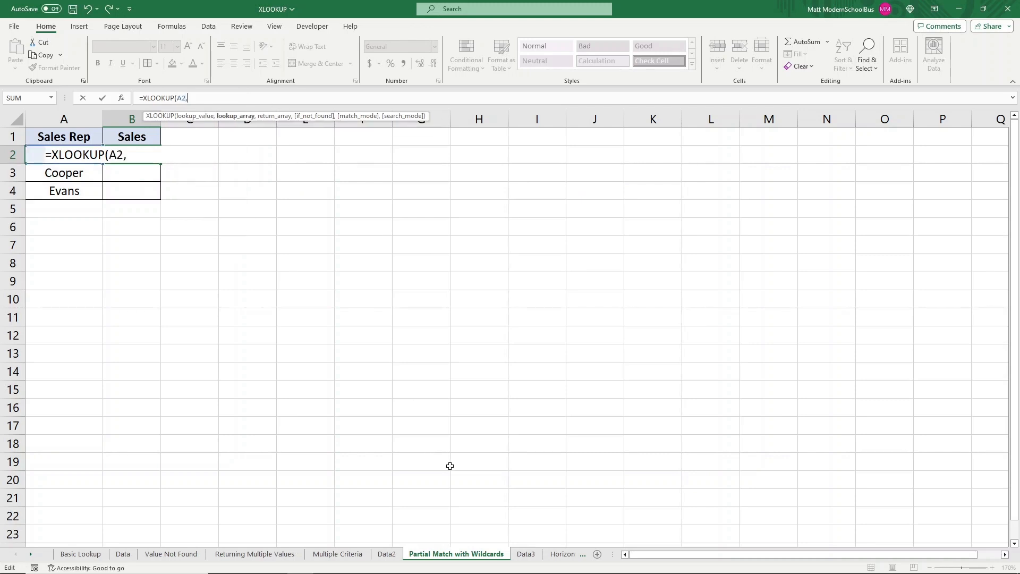
Complete the B2 formula with Data3!A:A as the lookup array and Data3!B:B as the return array.
left_click(526, 554)
left_click(76, 115)
type(",")
left_click(177, 117)
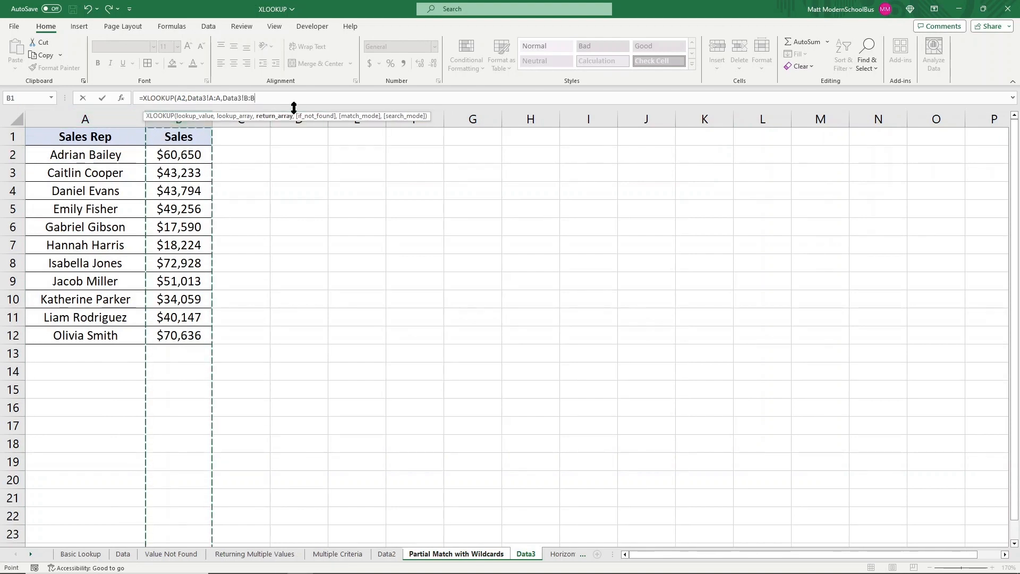
key("Return")
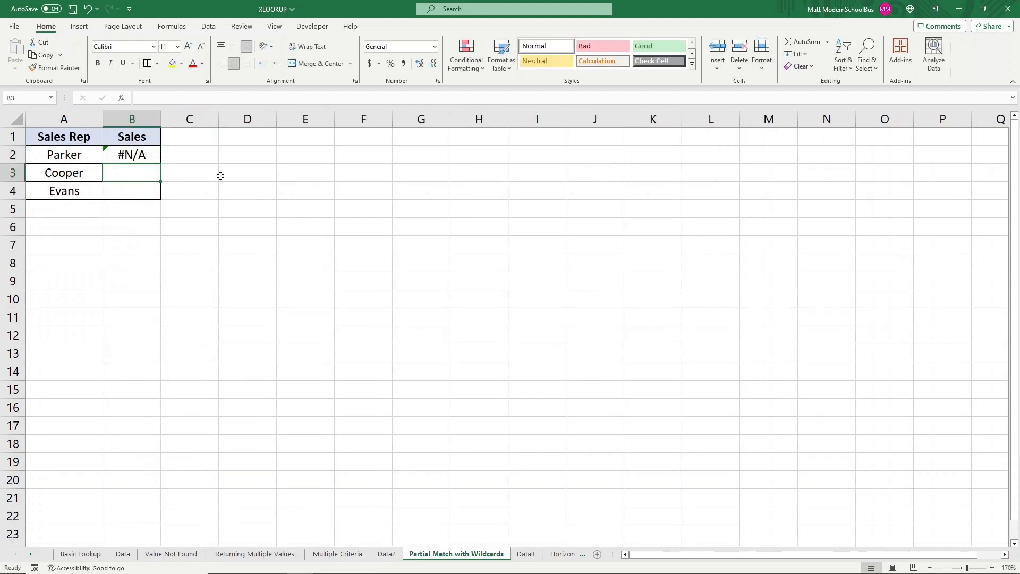
Compare the surname in A2 with the full sales rep names in column A of Data3.
left_click(112, 159)
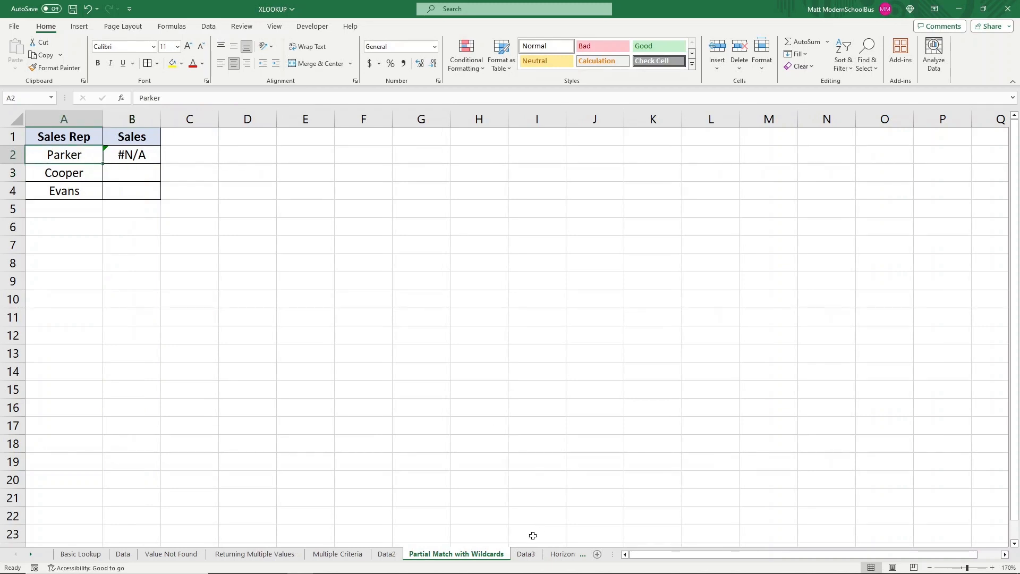
left_click(526, 554)
left_click(117, 213)
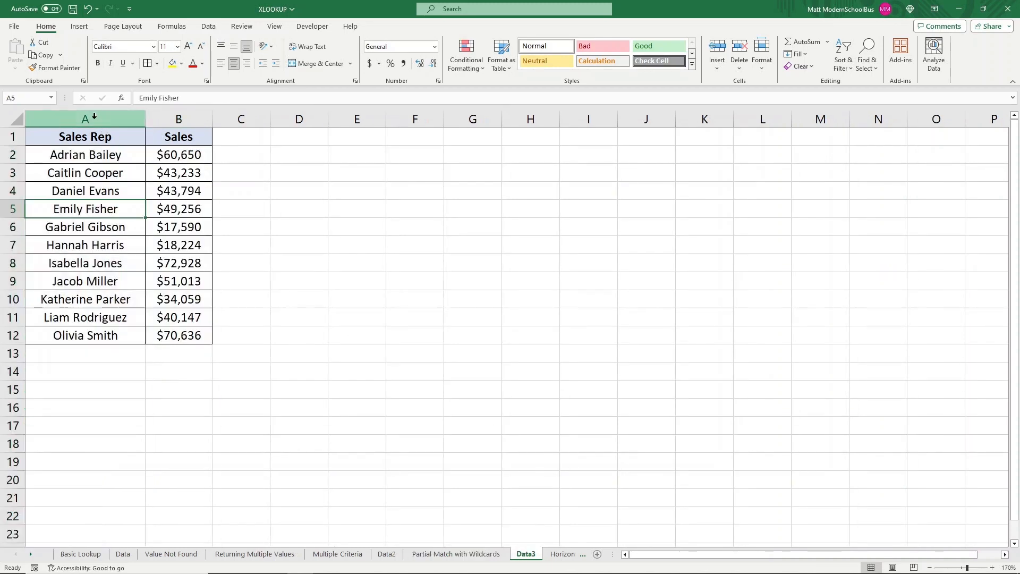
left_click(94, 118)
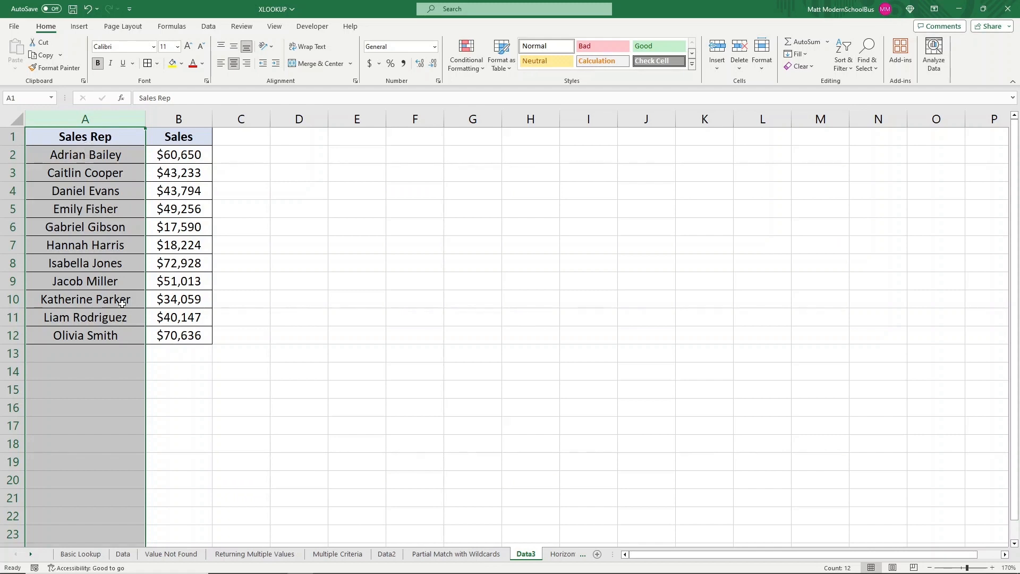
left_click(461, 450)
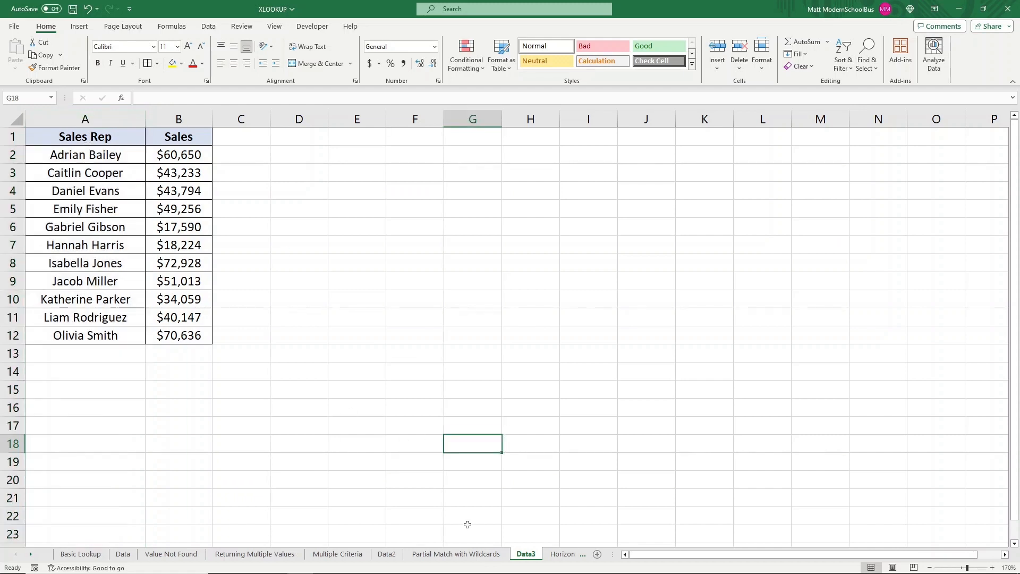
Prefix the lookup value in the B2 formula with an asterisk wildcard so it reads "*"&A2.
key("ctrl+Page_Up")
key("Right")
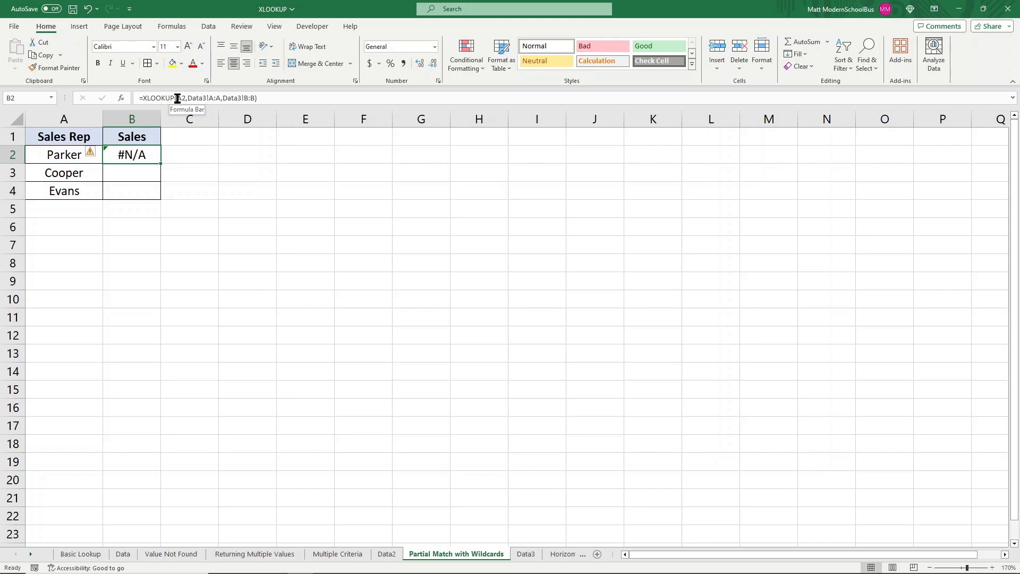
left_click(178, 98)
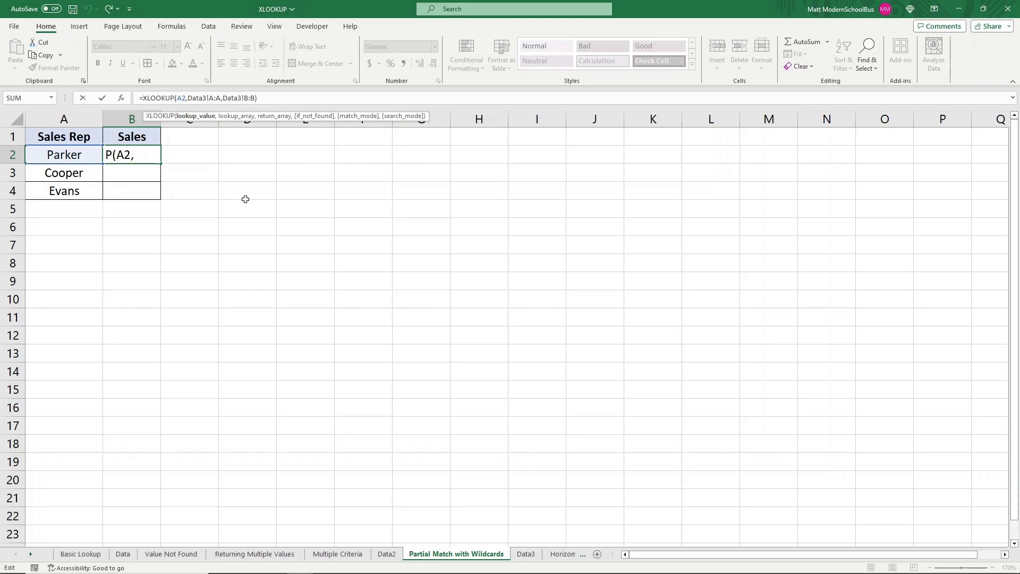
type("\"")
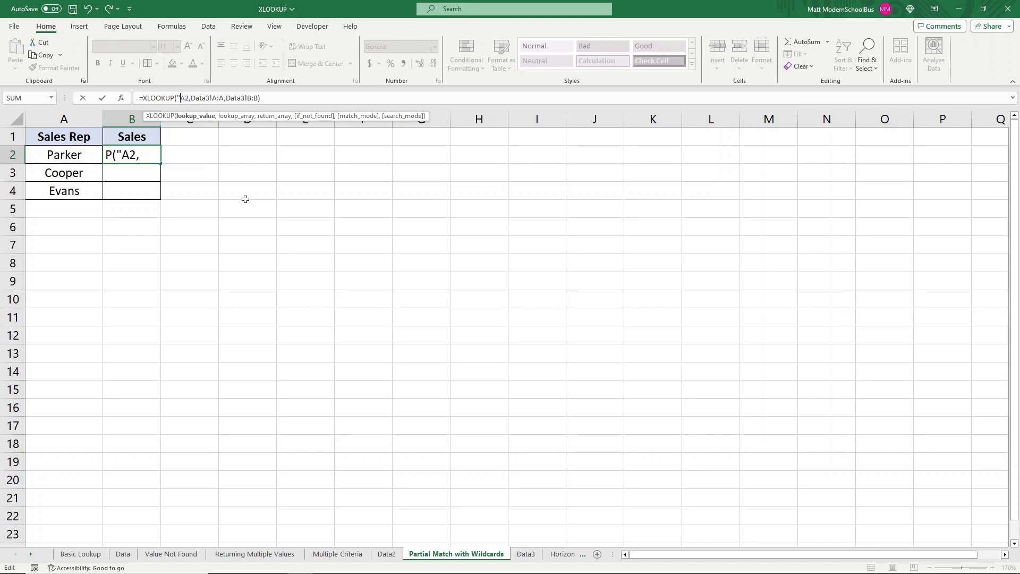
type("*\"")
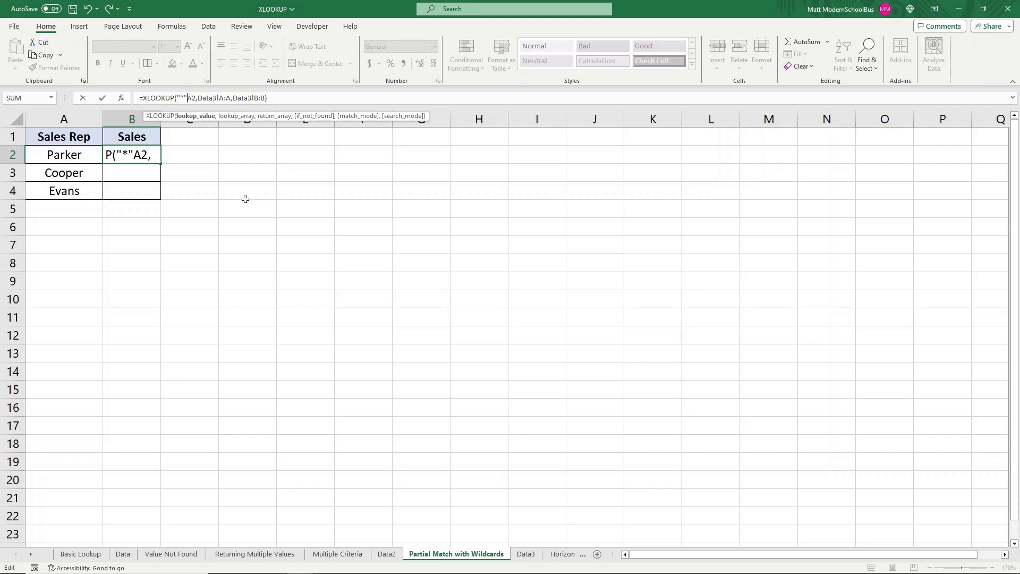
type("&")
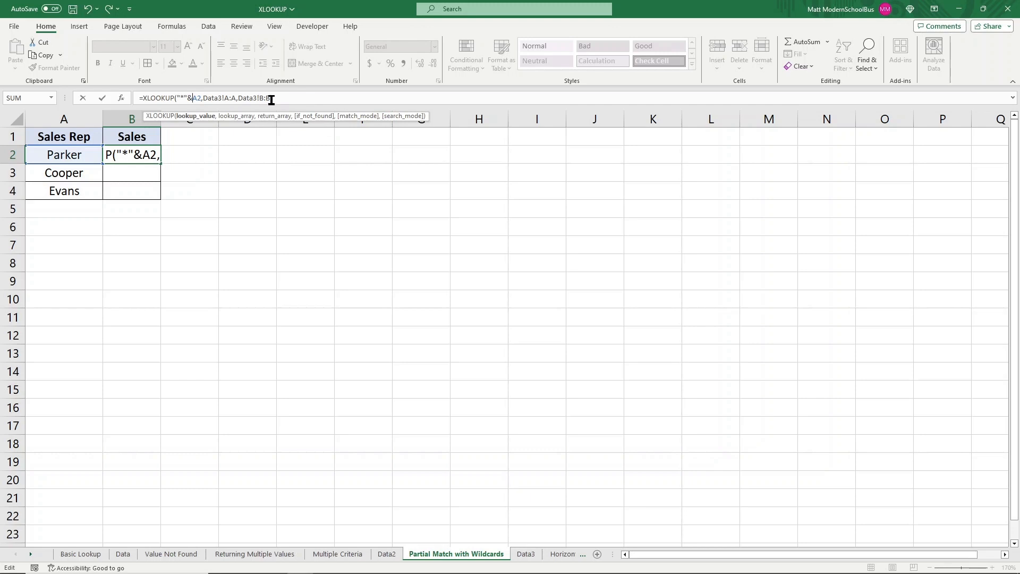
Leave the if-not-found argument of the B2 formula empty and set its match mode to 2, Wildcard character match.
type(")")
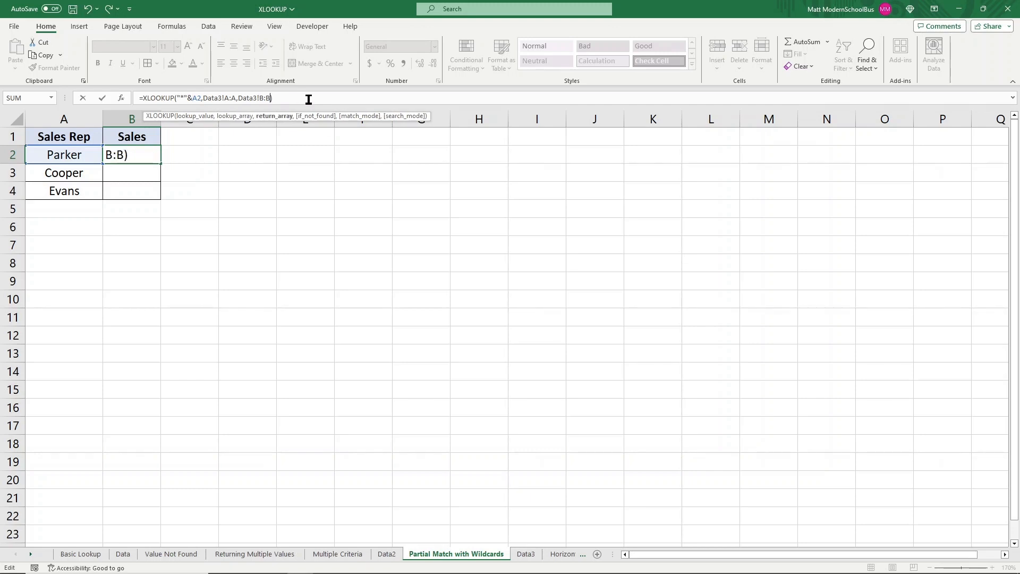
type(",")
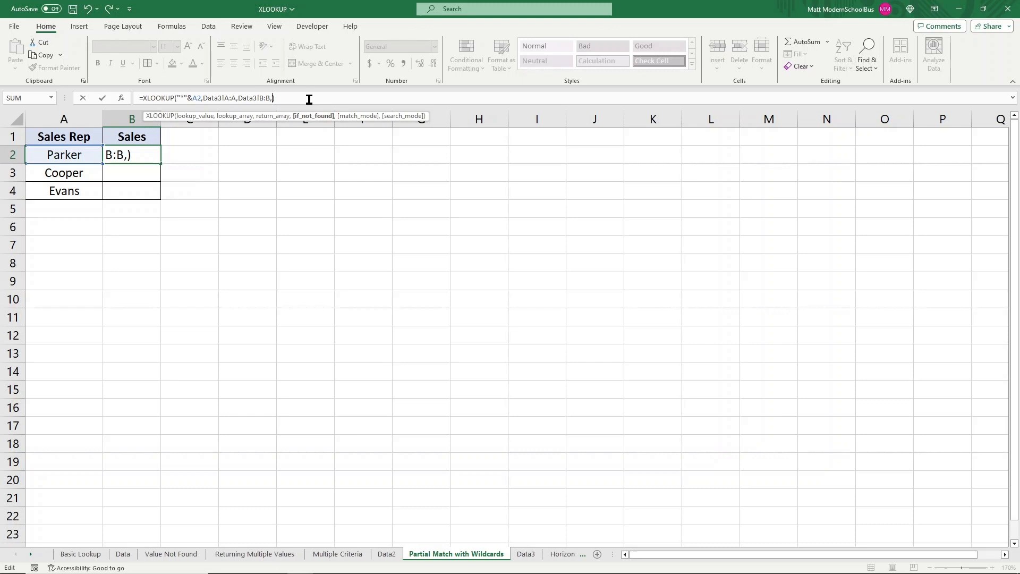
type(",")
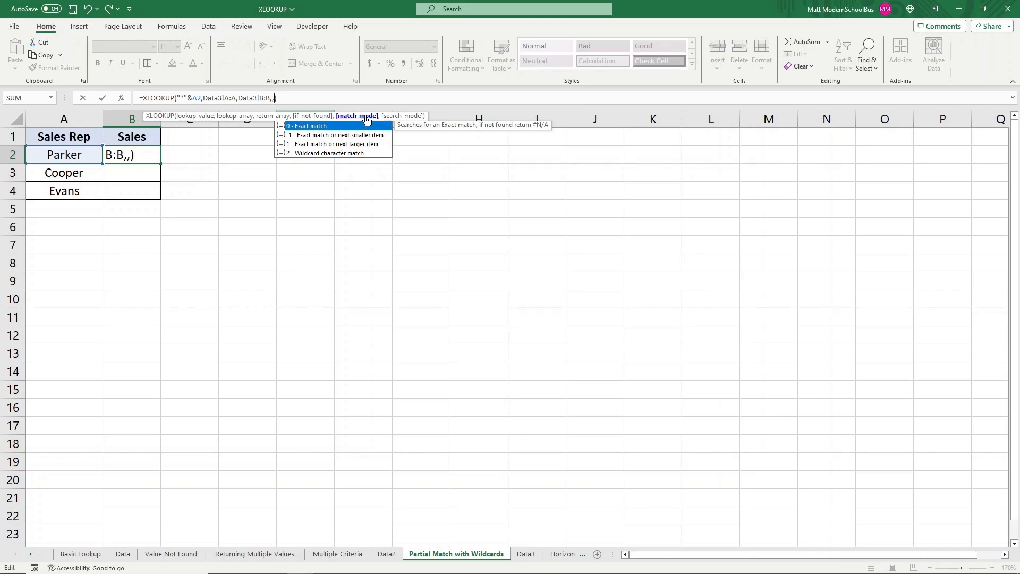
left_click(309, 154)
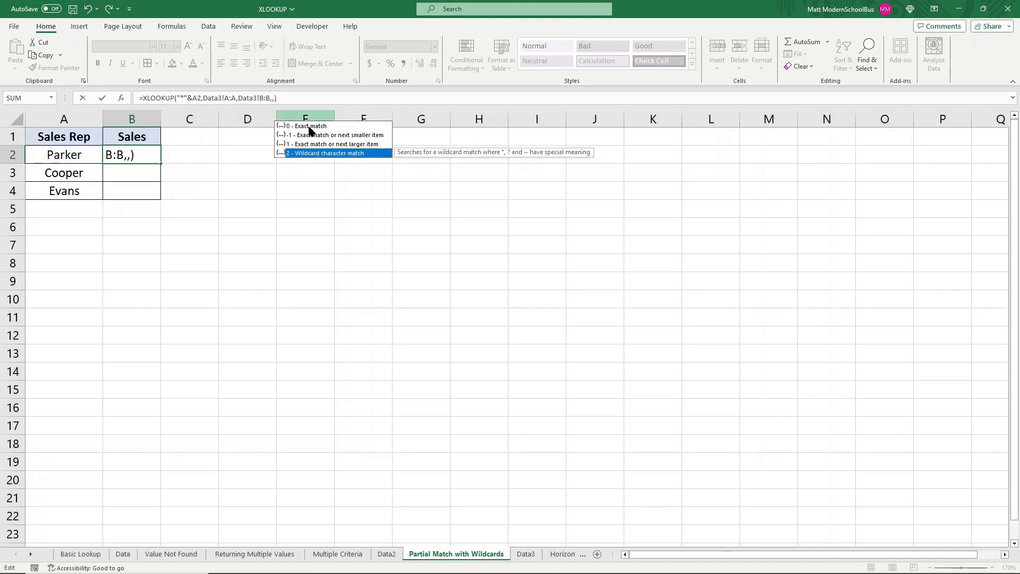
double_click(310, 154)
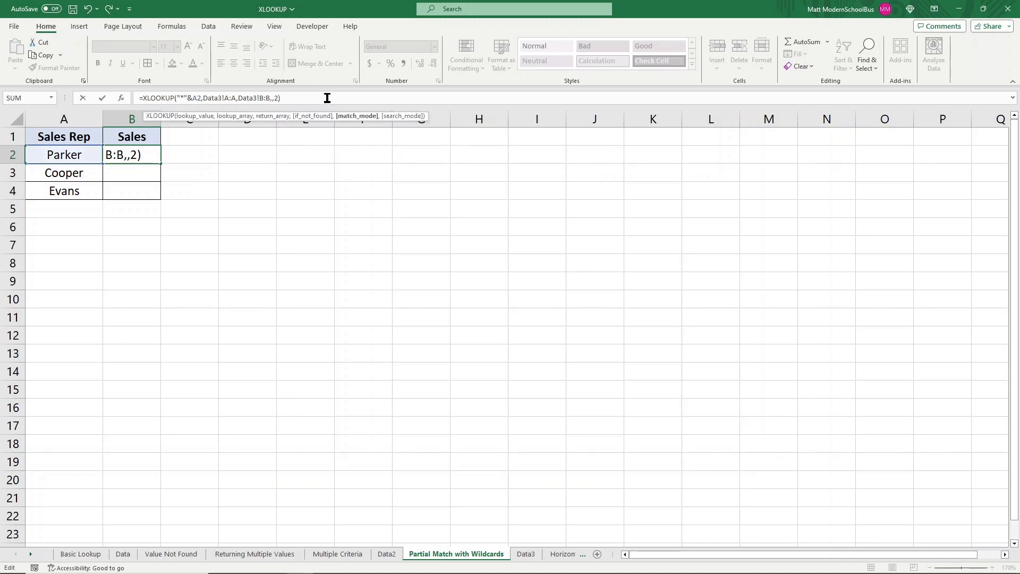
key("ctrl+Return")
Copy the wildcard XLOOKUP formula from B2 to B3:B4.
key("ctrl+c")
left_click(137, 171)
left_click_drag(137, 172, 136, 189)
key("ctrl+v")
left_click(252, 169)
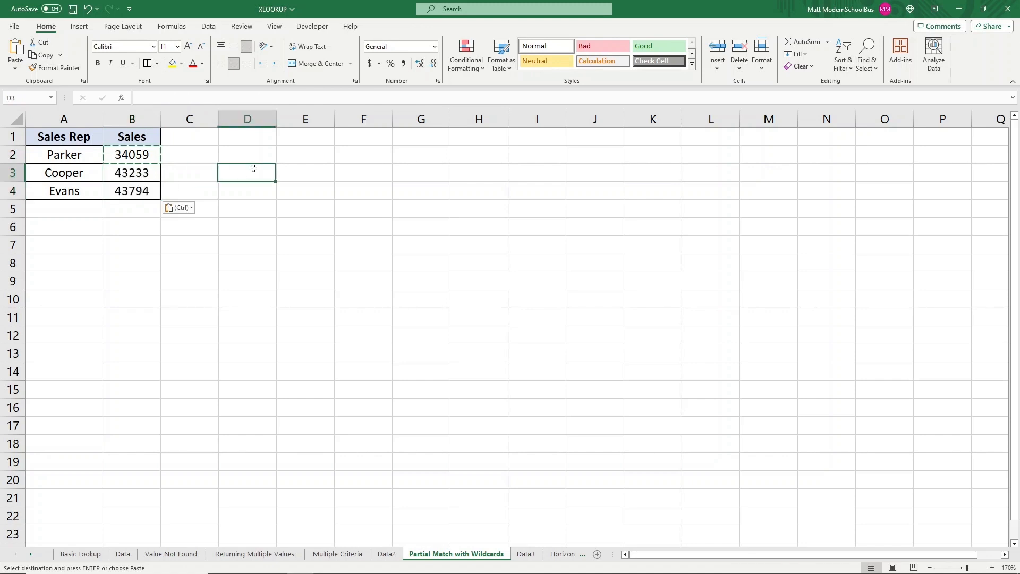
left_click(141, 154)
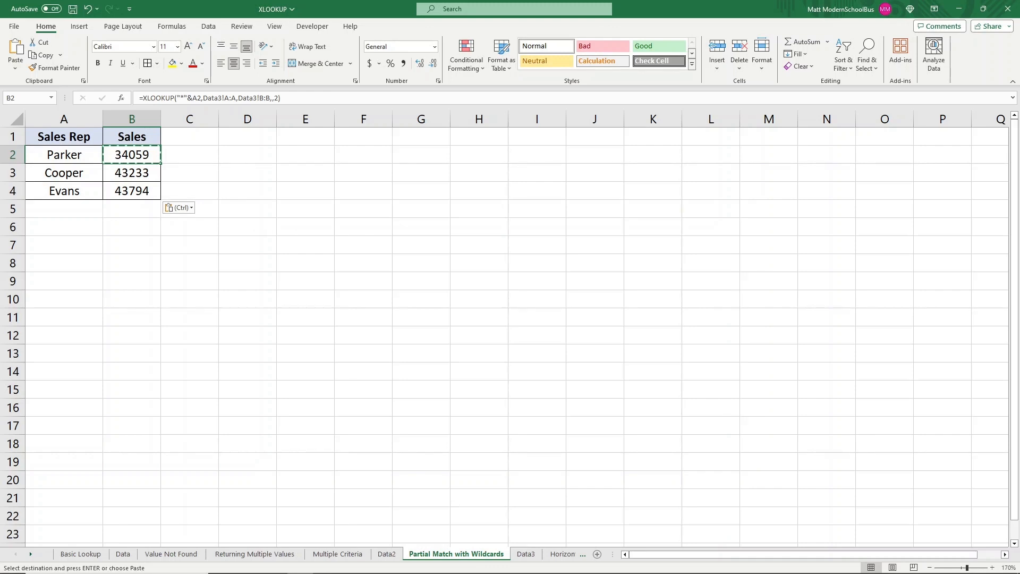
key("Escape")
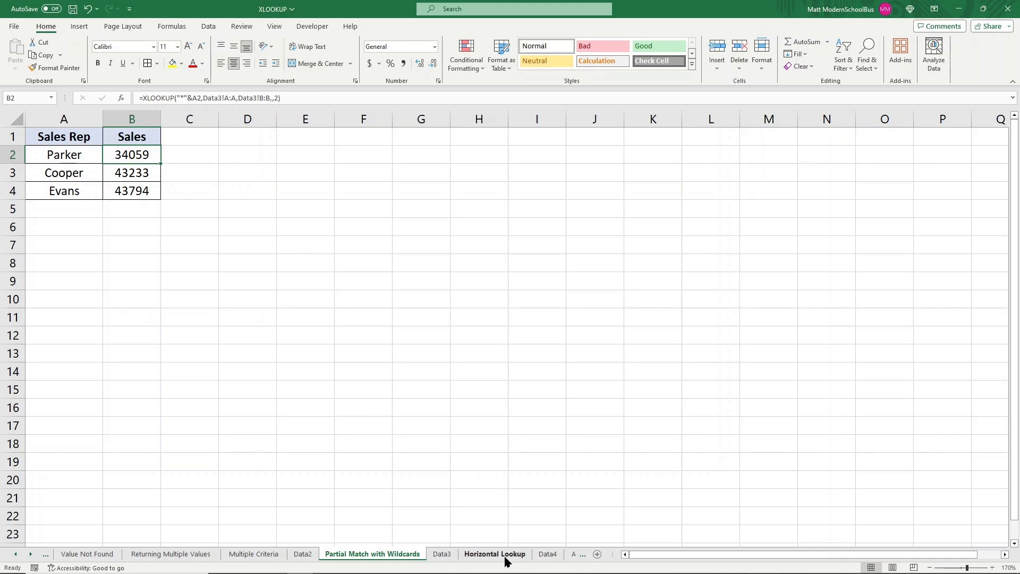
View the horizontal table on Data4, and begin an XLOOKUP formula in B2 of the Horizontal Lookup sheet with A2 as the lookup value.
left_click(506, 560)
left_click(546, 556)
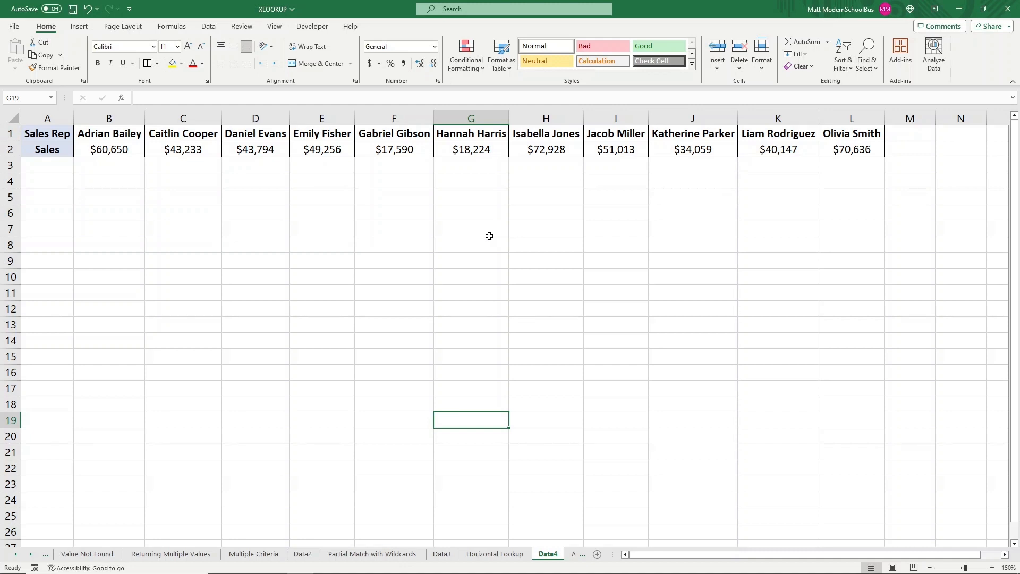
left_click(480, 555)
left_click(173, 159)
type("=xlook")
key("Tab")
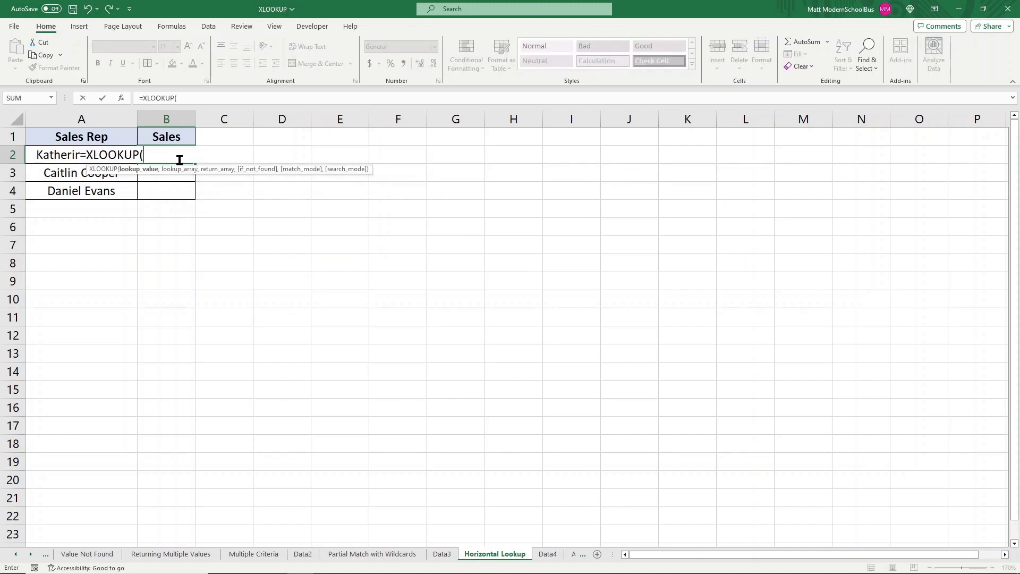
left_click(40, 154)
type(",")
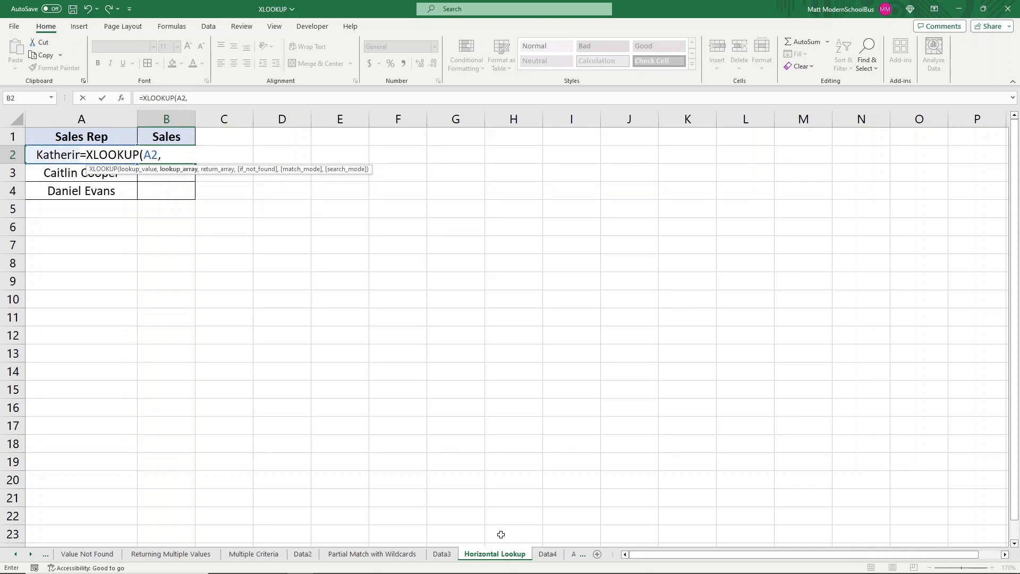
Complete the horizontal lookup formula with Data4!1:1 as the lookup array and Data4!2:2 as the return array.
left_click(547, 553)
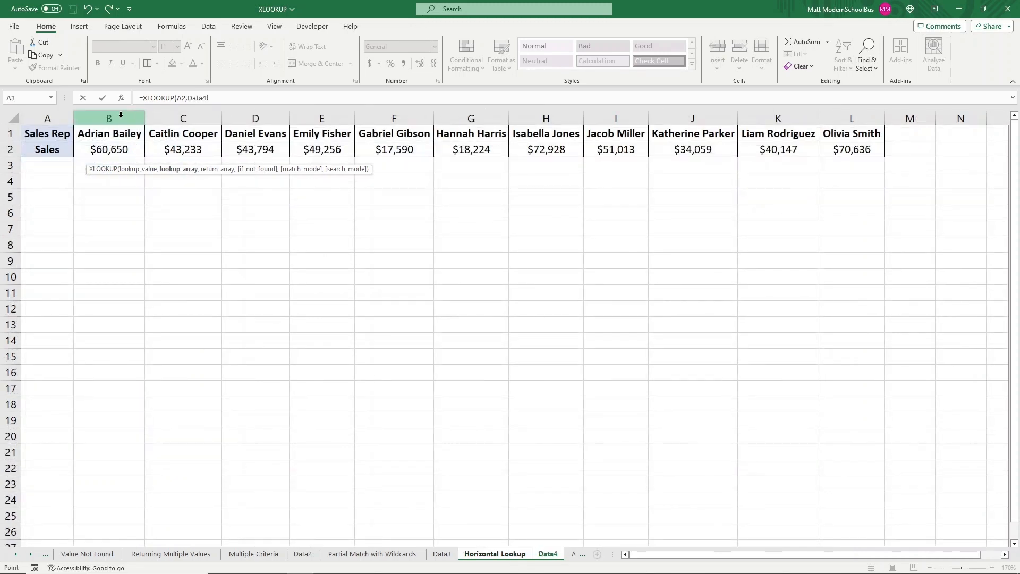
left_click(7, 132)
type(",")
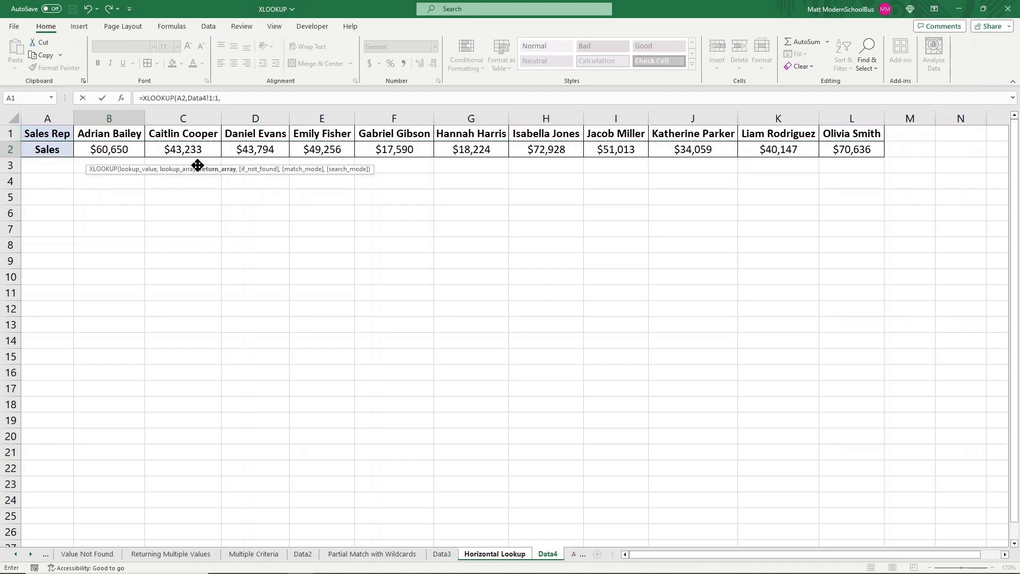
left_click(10, 149)
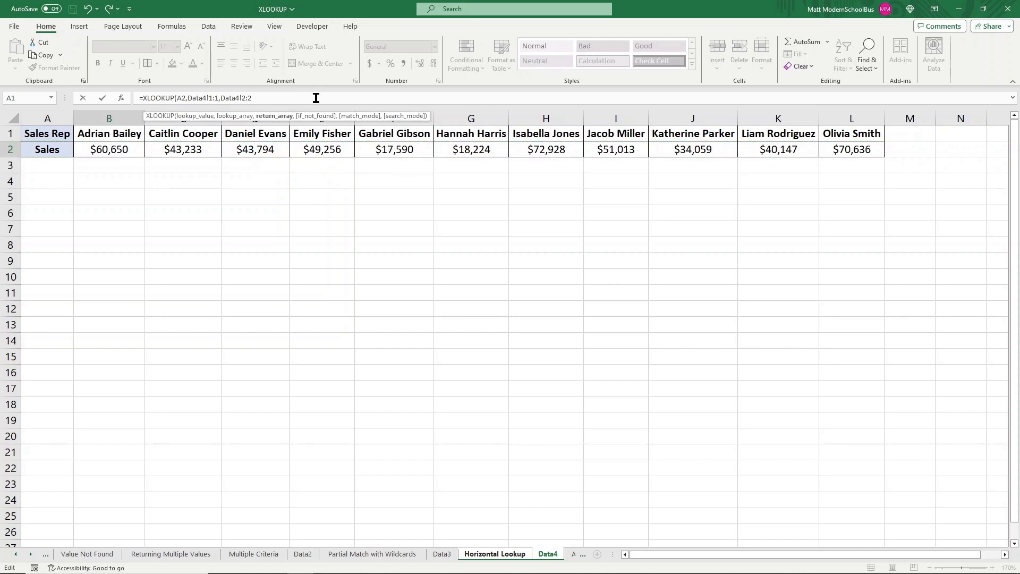
type(")")
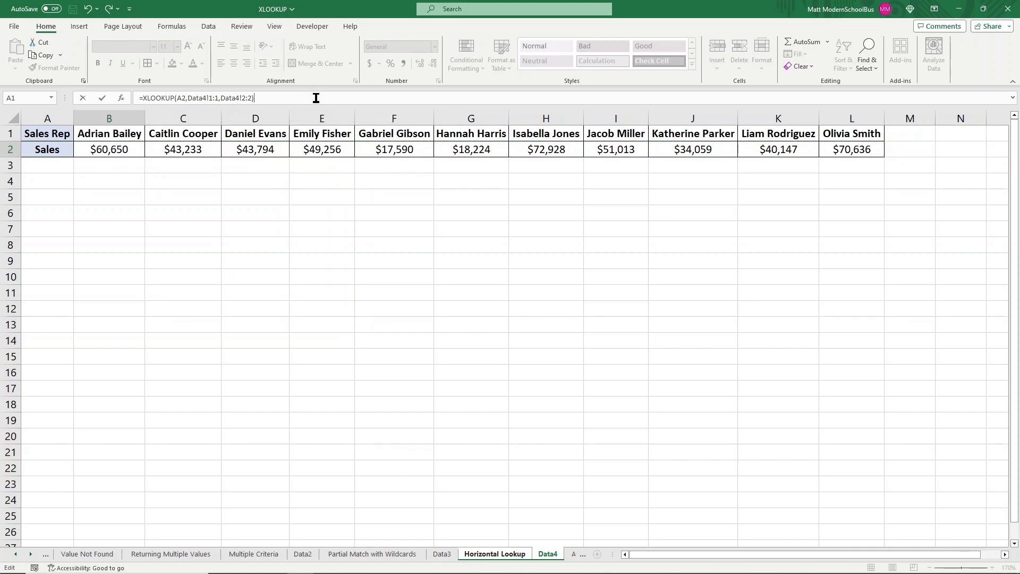
key("Return")
Copy the horizontal XLOOKUP formula from B2 to B3:B4.
left_click(180, 156)
key("ctrl+c")
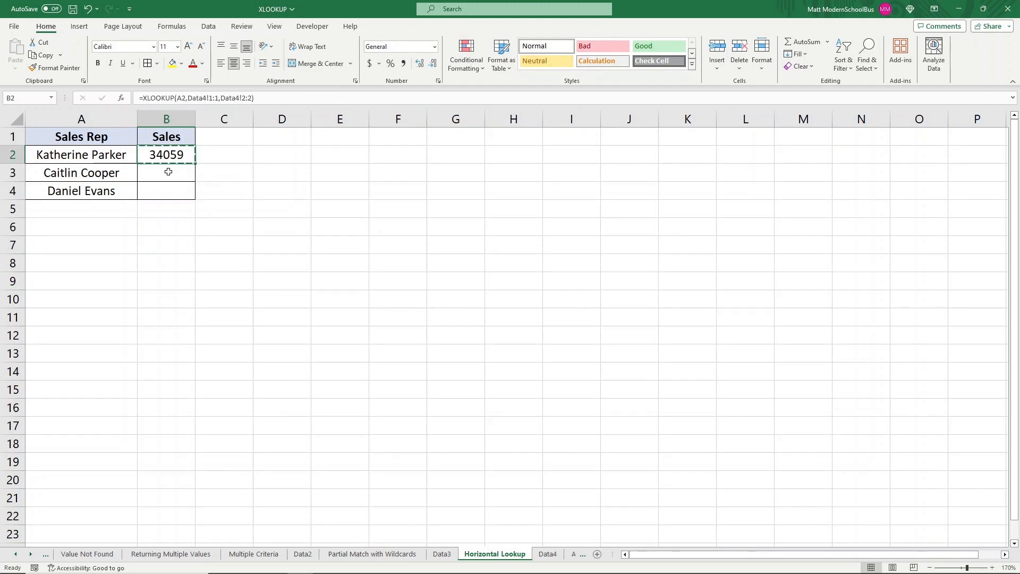
left_click_drag(168, 172, 174, 193)
key("ctrl+v")
left_click(180, 155)
key("Escape")
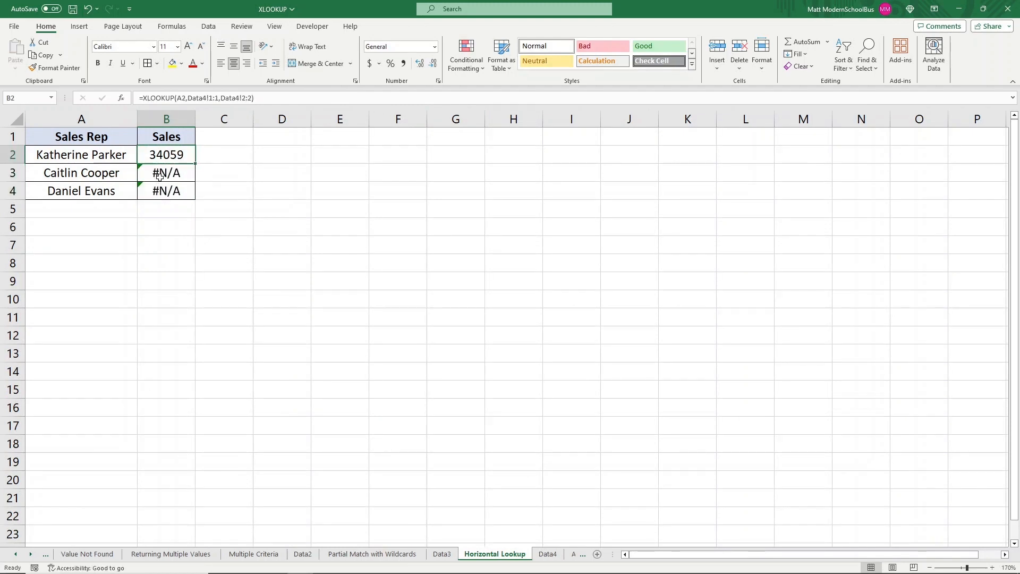
Compare the row references in the B2, B3 and B4 formulas with the table rows on Data4.
left_click(160, 176)
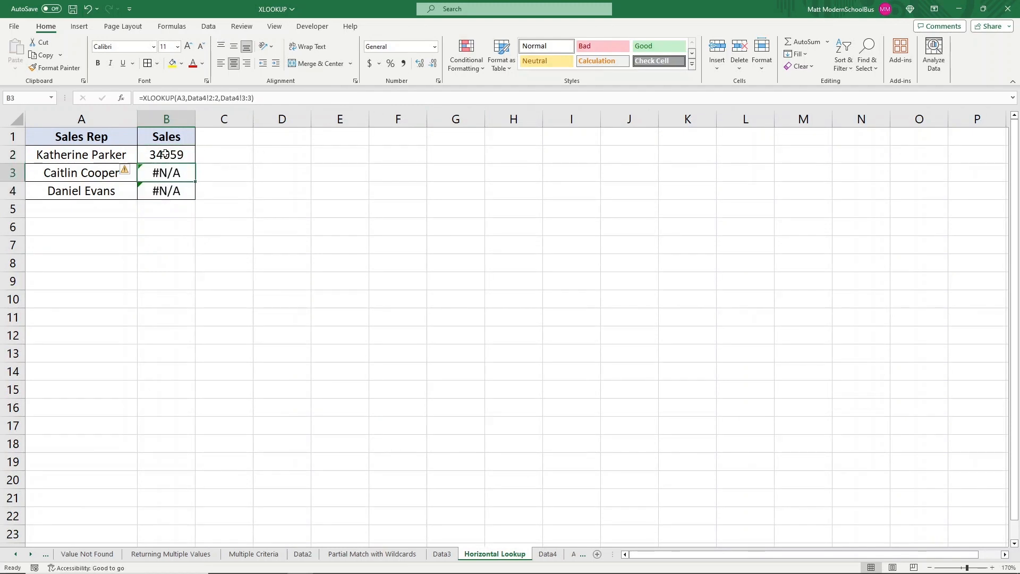
left_click(166, 154)
left_click(167, 170)
left_click(165, 191)
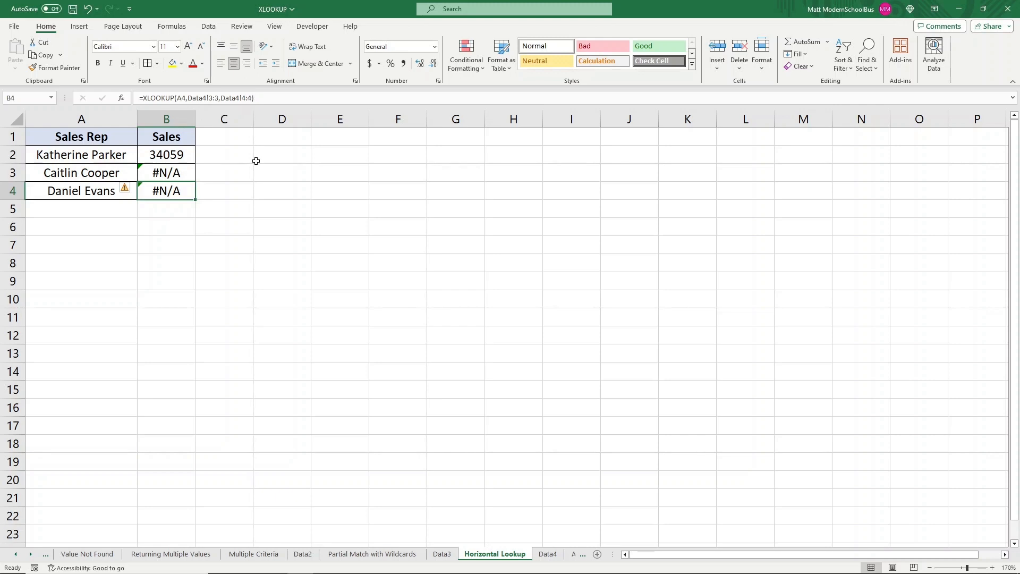
left_click(547, 553)
left_click(513, 554)
left_click(161, 154)
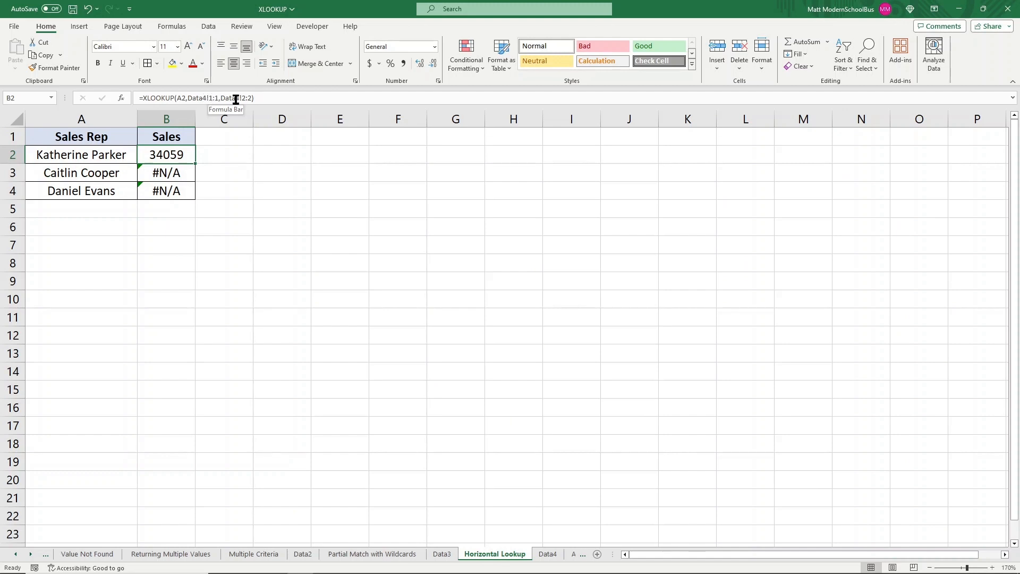
Make the B2 formula's lookup and return rows absolute, as Data4!$1:$1 and Data4!$2:$2.
left_click(164, 173)
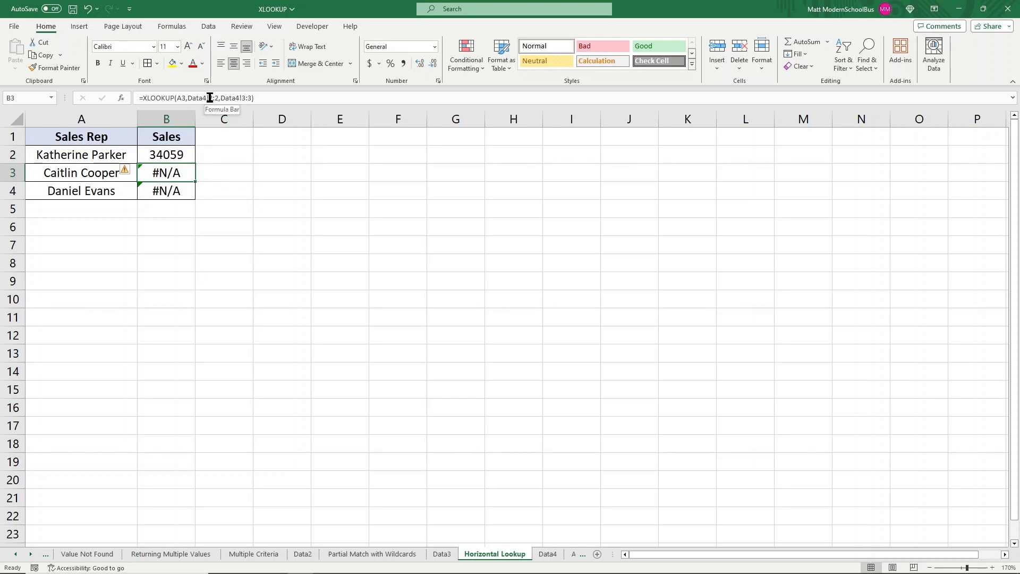
left_click(159, 193)
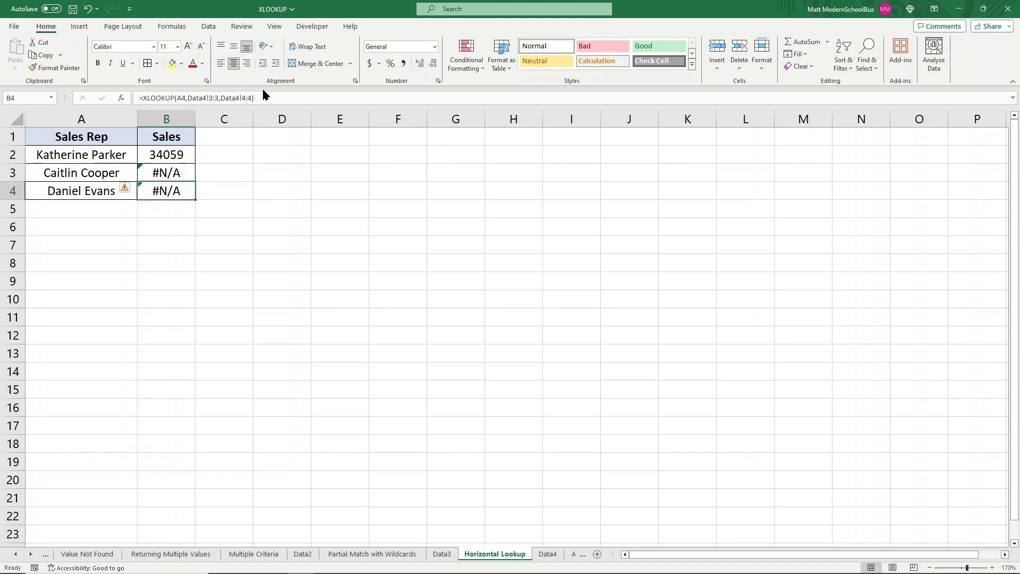
left_click(177, 154)
left_click(219, 99)
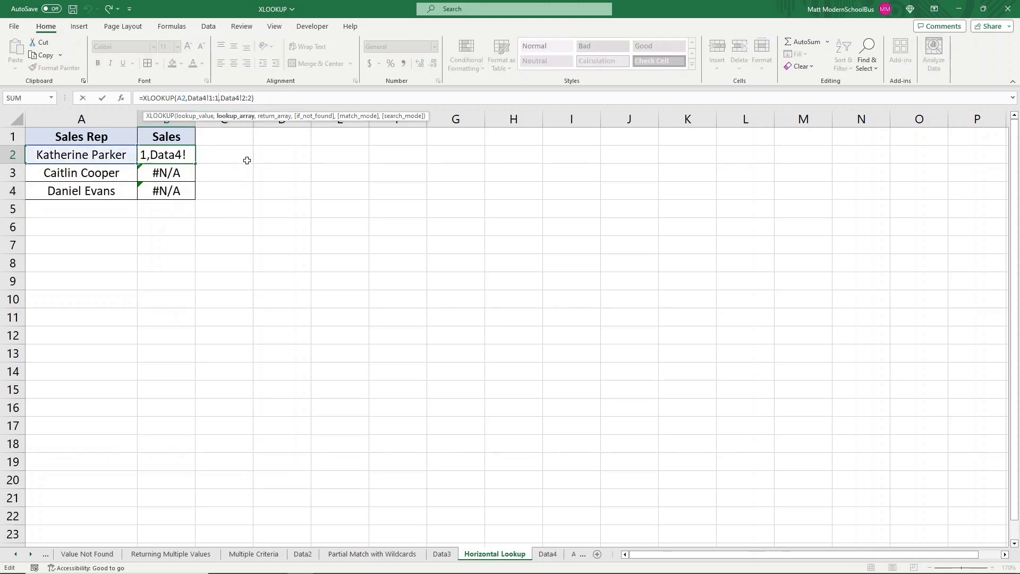
key("F4")
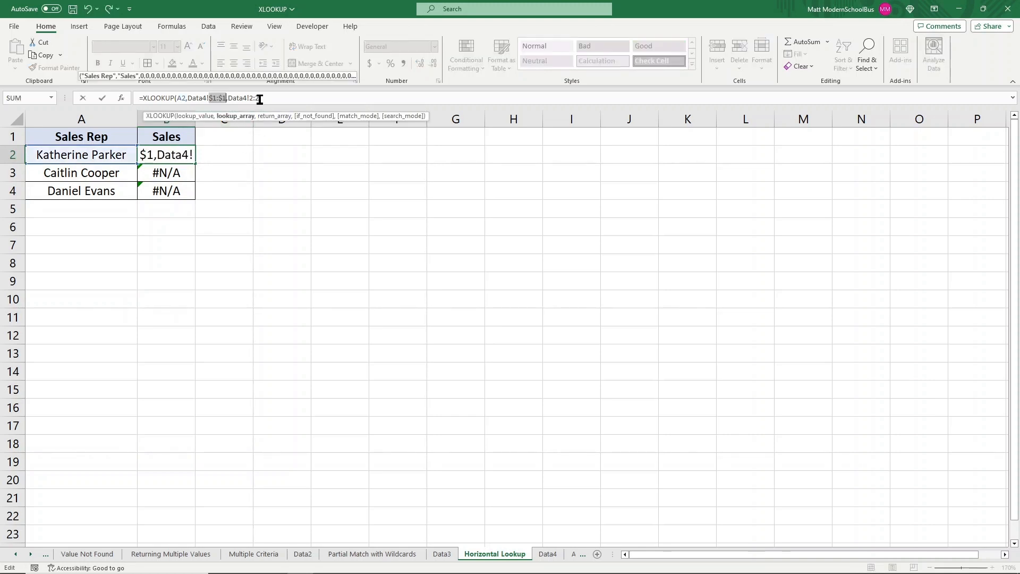
left_click(313, 101)
key("F4")
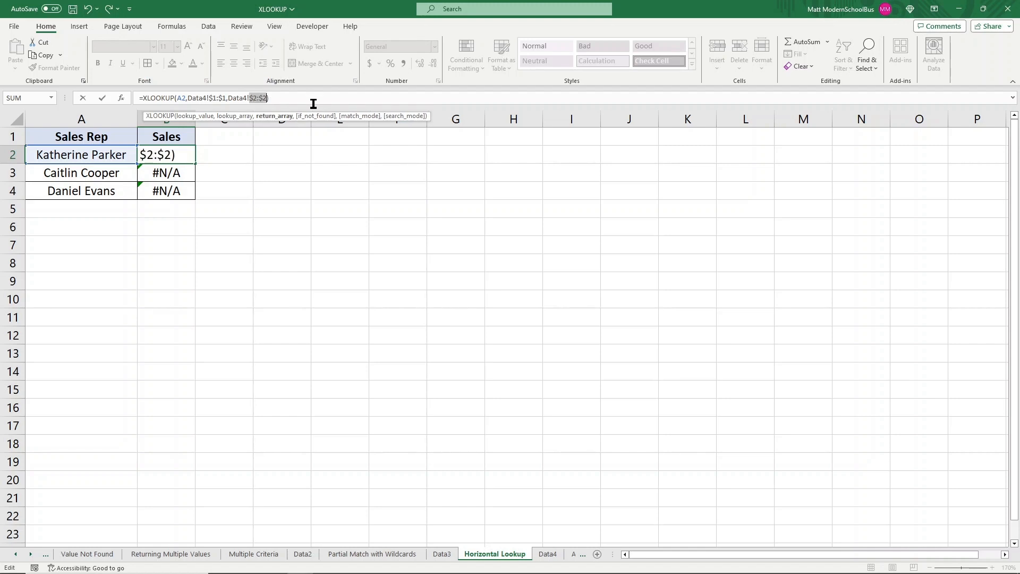
left_click(294, 99)
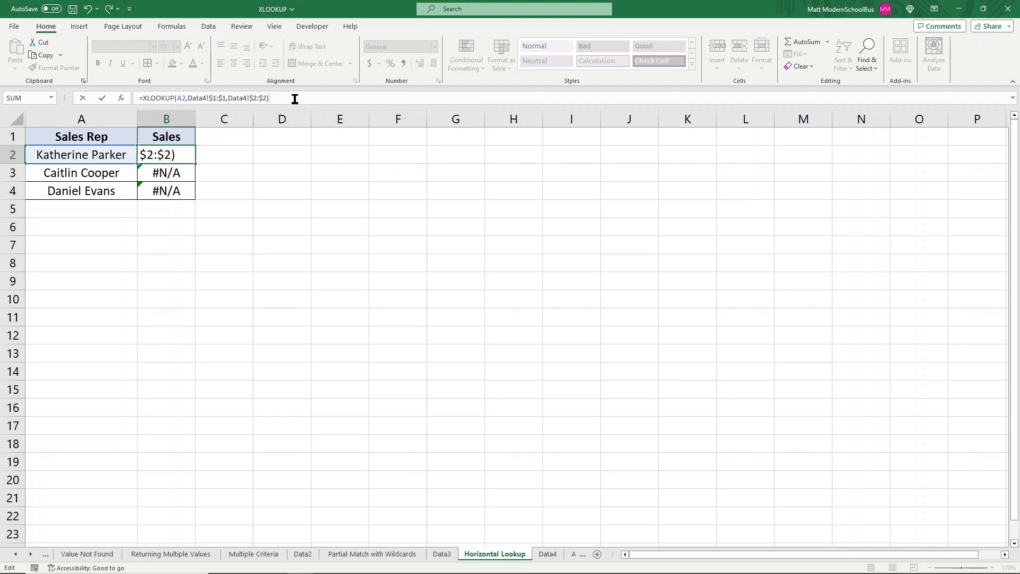
key("Return")
Copy the corrected XLOOKUP formula from B2 over B3:B4 and check both copies.
left_click(167, 154)
key("ctrl+c")
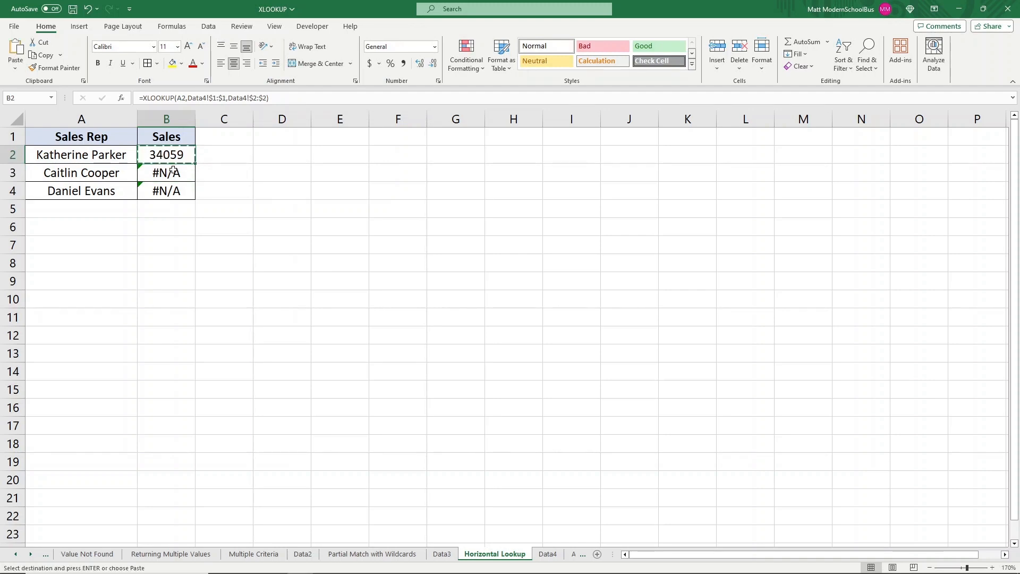
left_click_drag(166, 172, 169, 190)
key("ctrl+v")
left_click(271, 171)
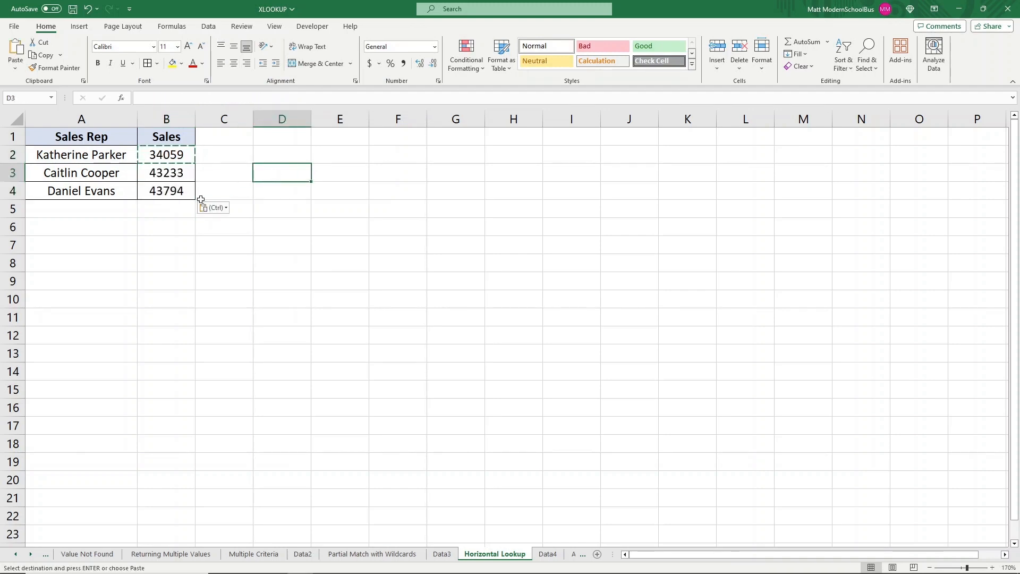
left_click(170, 171)
left_click(176, 190)
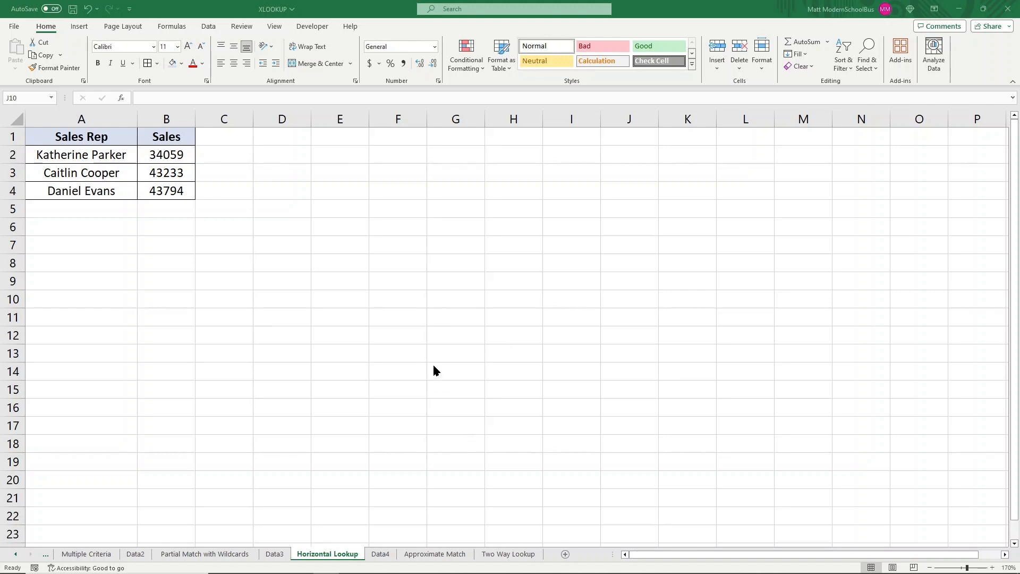
On the Approximate Match sheet, examine the sales rep figures and the table pairing sales thresholds with bonuses.
left_click(438, 554)
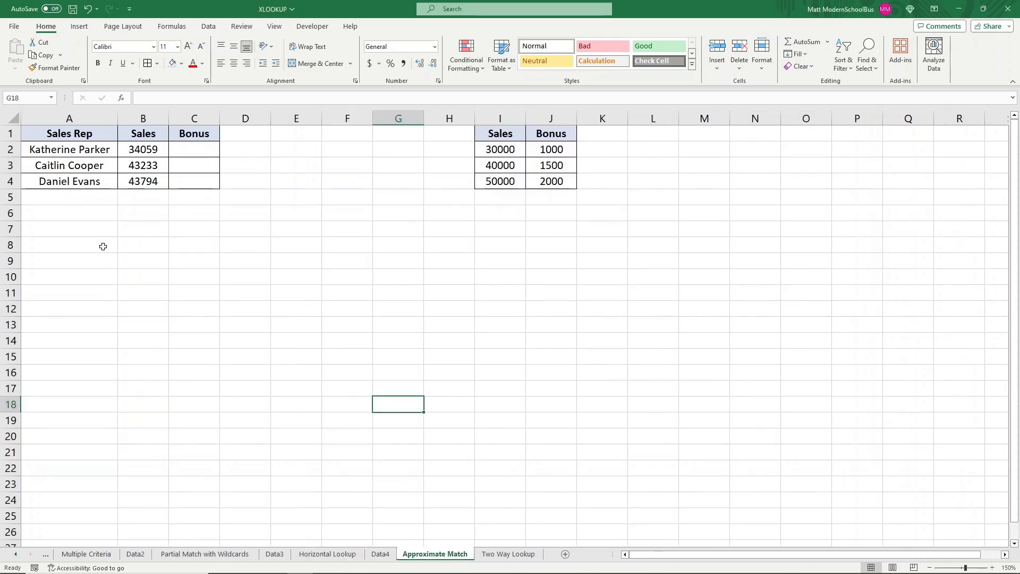
left_click_drag(85, 136, 85, 181)
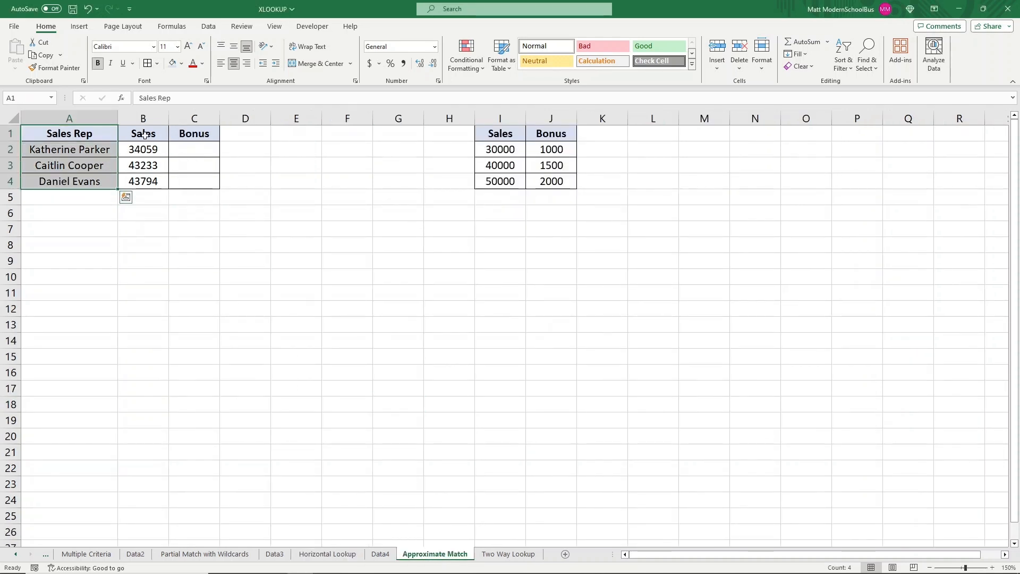
left_click_drag(145, 135, 146, 178)
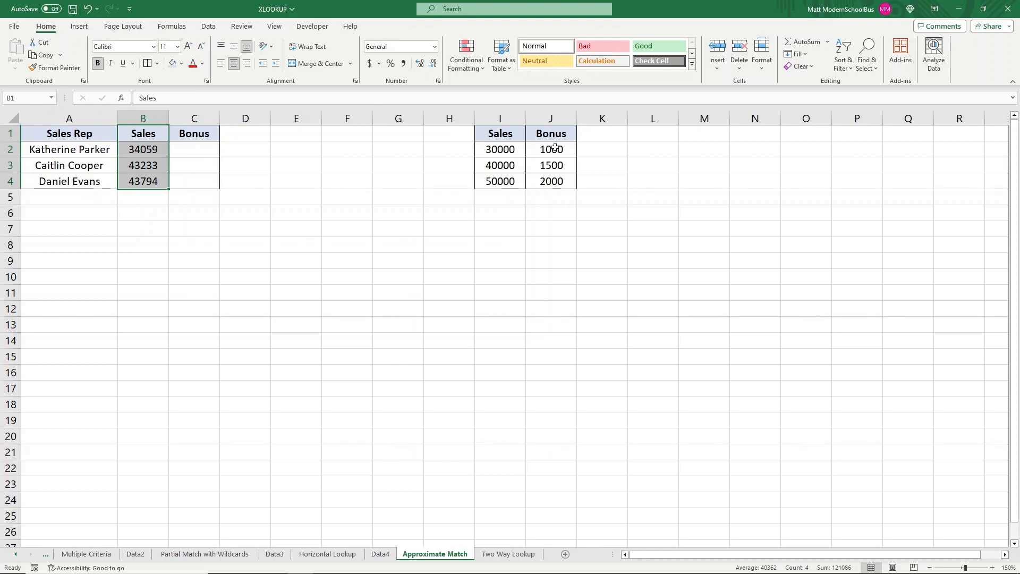
left_click(556, 149)
left_click_drag(556, 148, 555, 189)
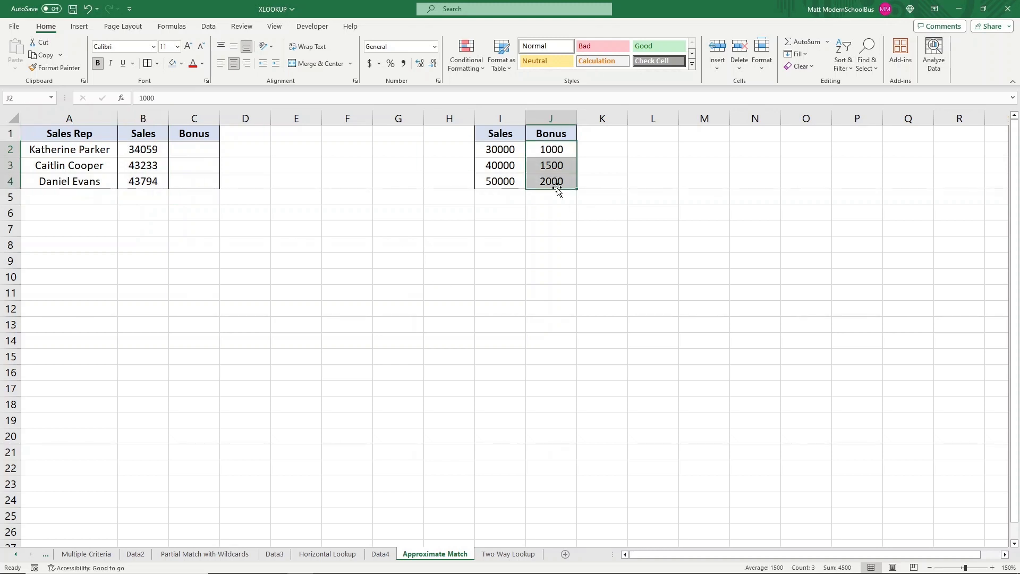
left_click(527, 153)
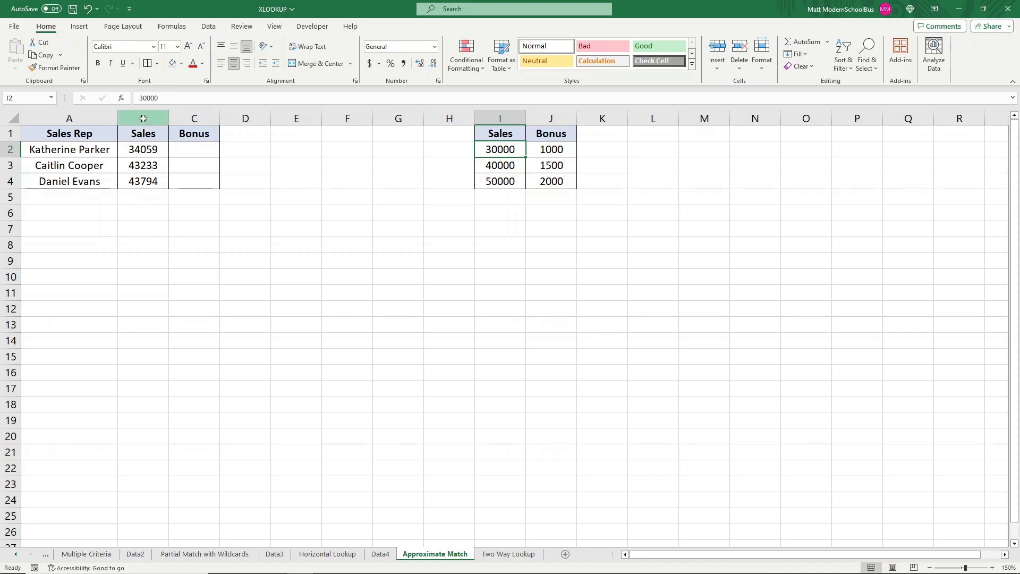
left_click(144, 118)
left_click(492, 118)
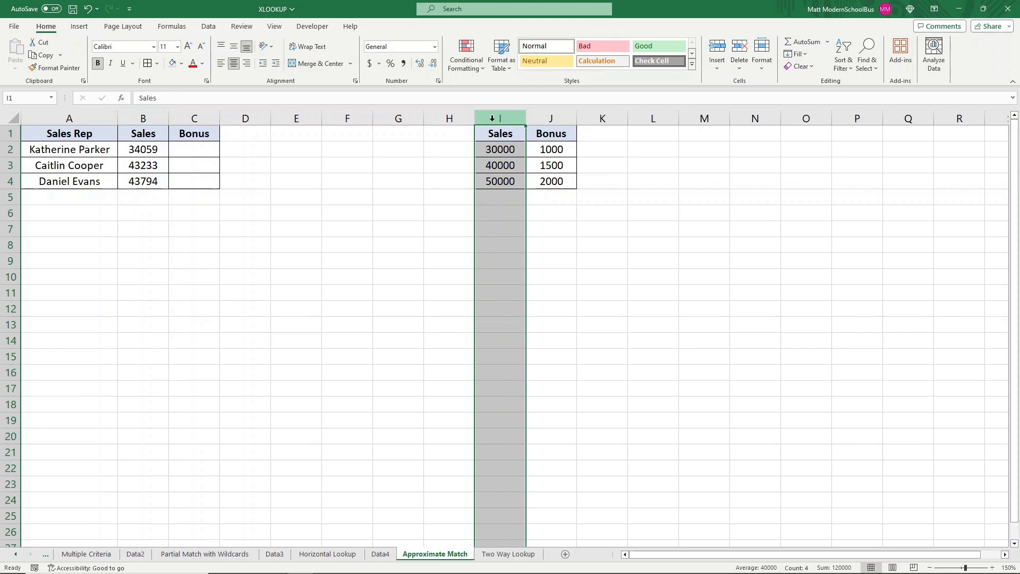
left_click(553, 119)
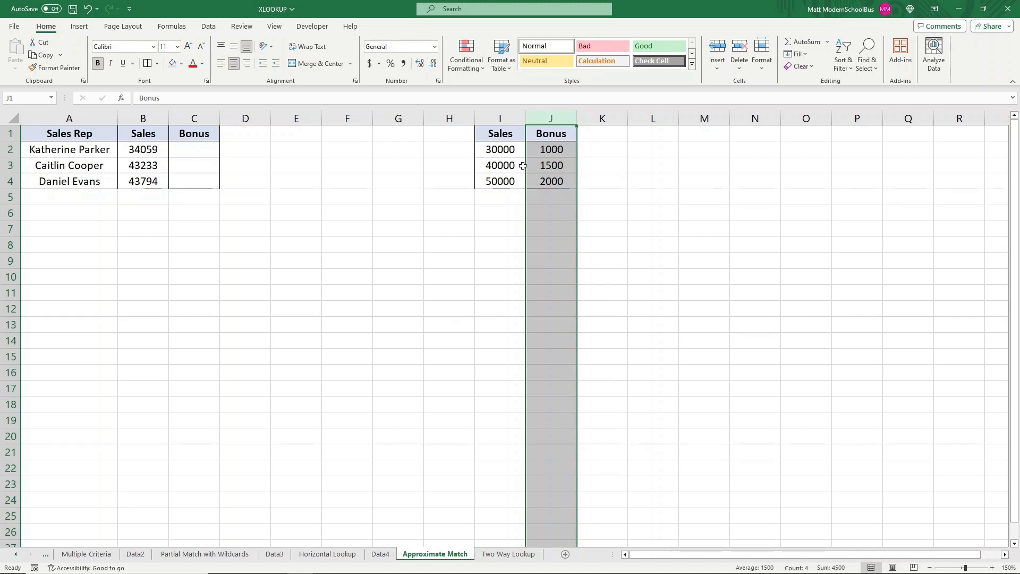
left_click(489, 152)
left_click(127, 149)
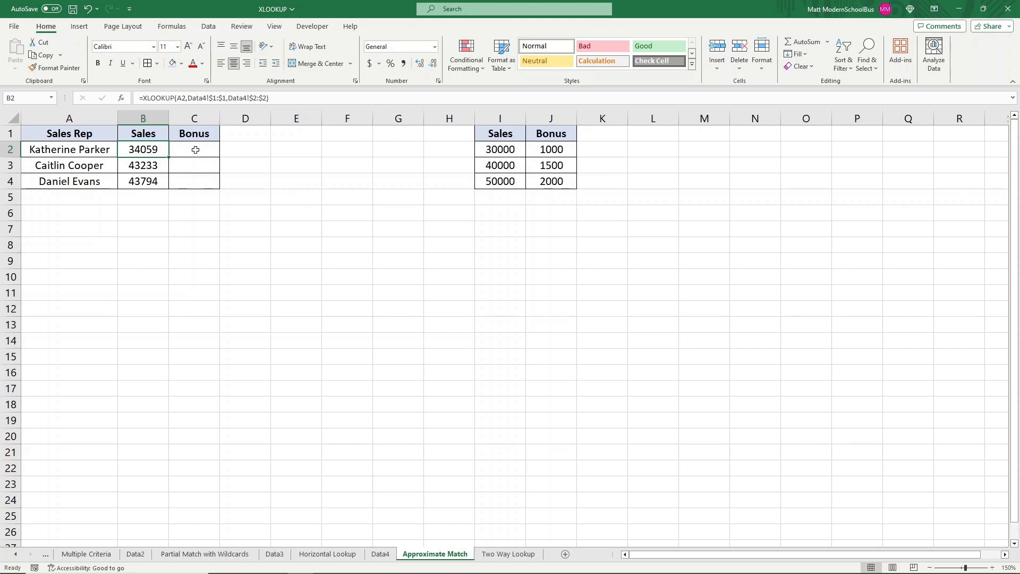
Enter an XLOOKUP in C2 with B2 as the lookup value, I:I as the lookup array and J:J as the return array.
left_click(196, 150)
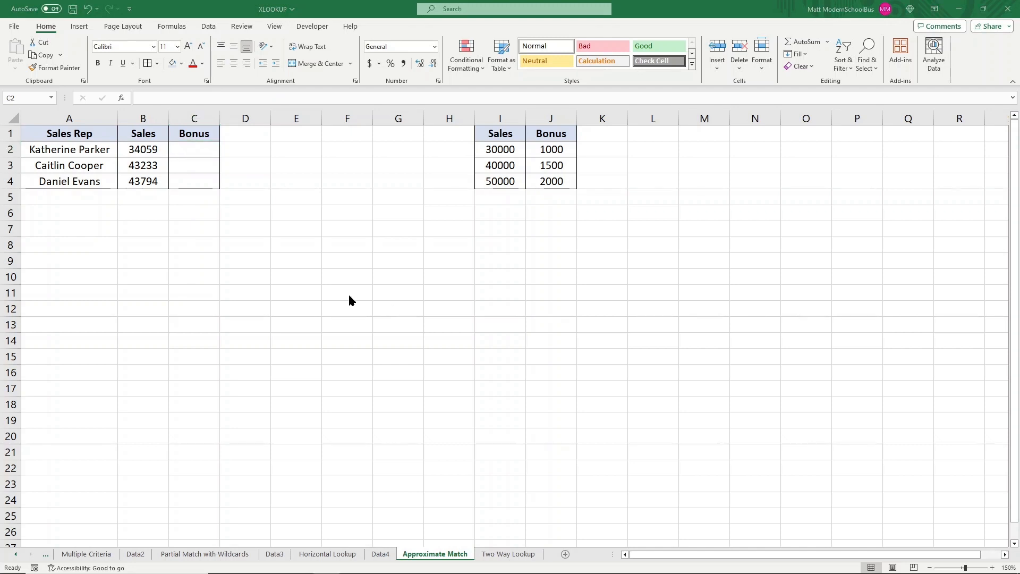
type("=xlook")
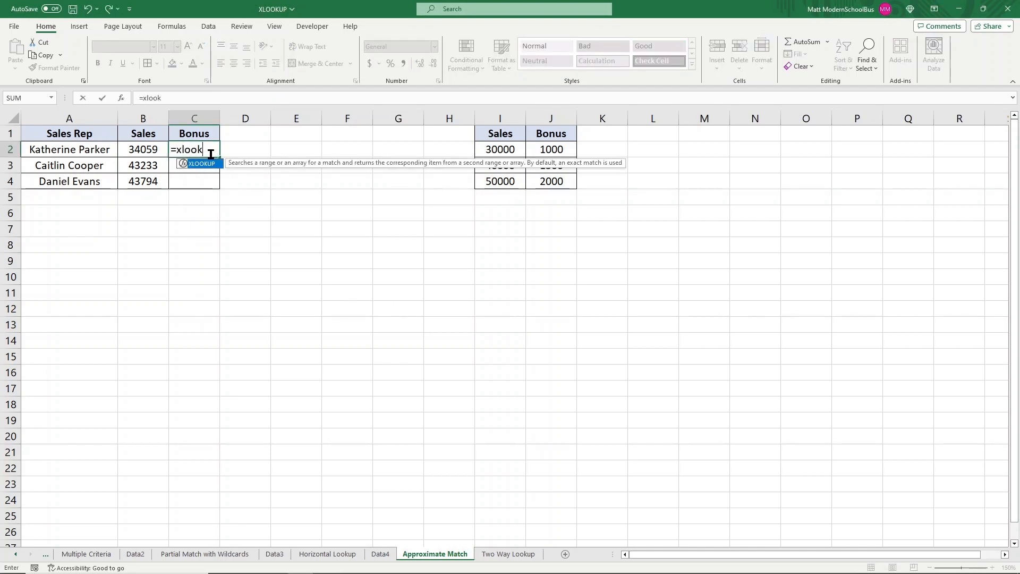
key("Tab")
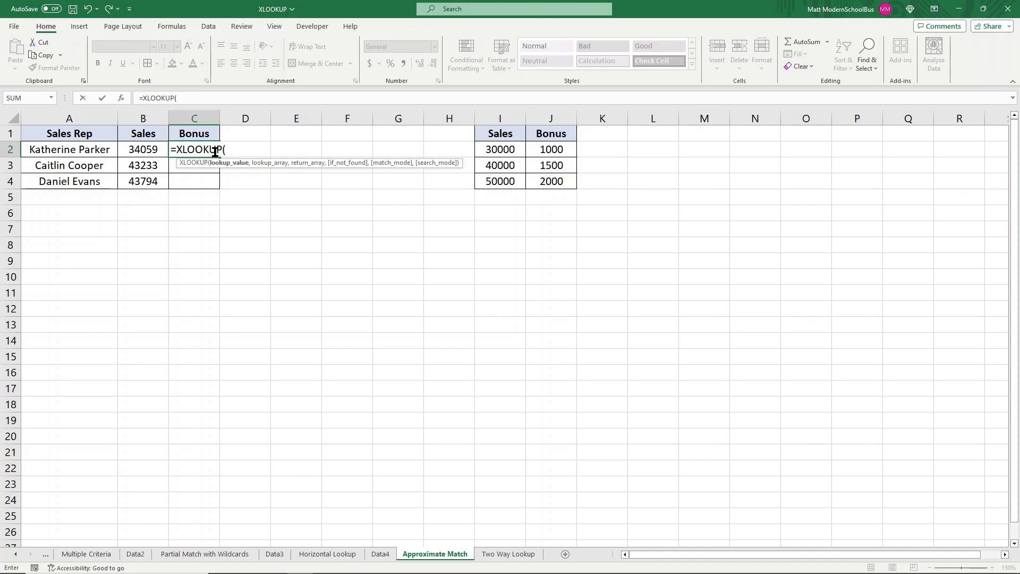
left_click(145, 152)
type(",")
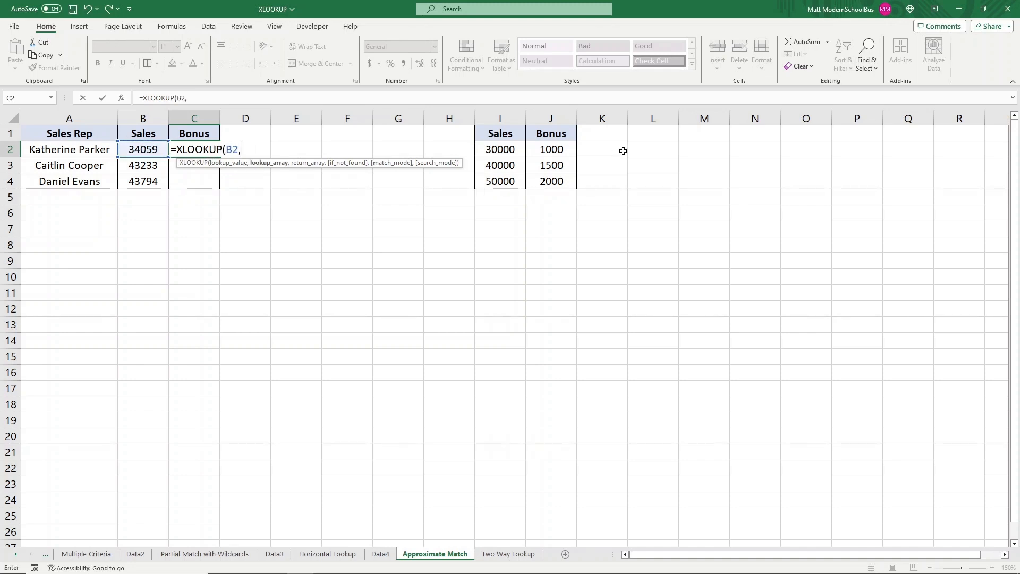
left_click(503, 117)
type(",")
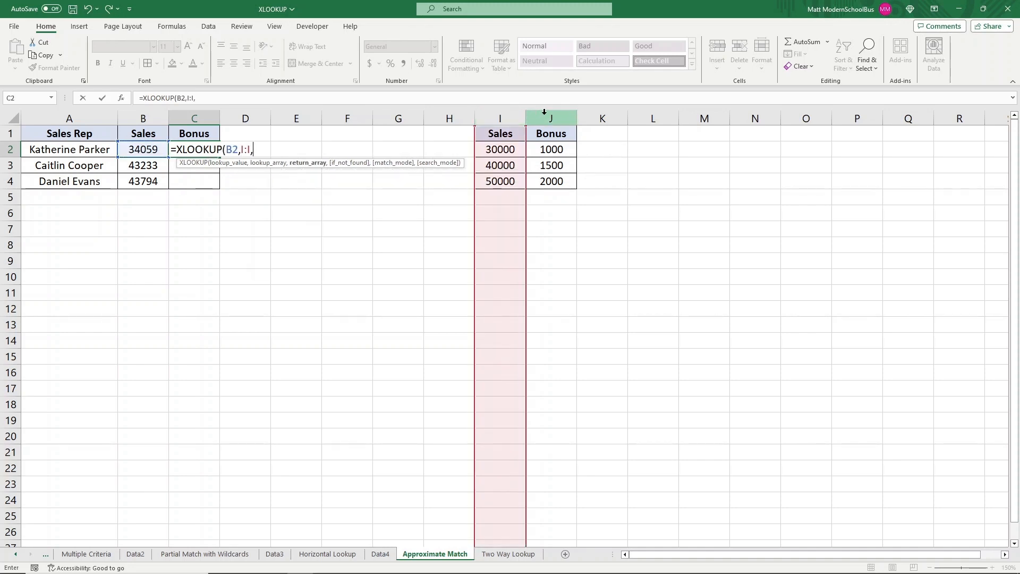
left_click(550, 117)
left_click(213, 93)
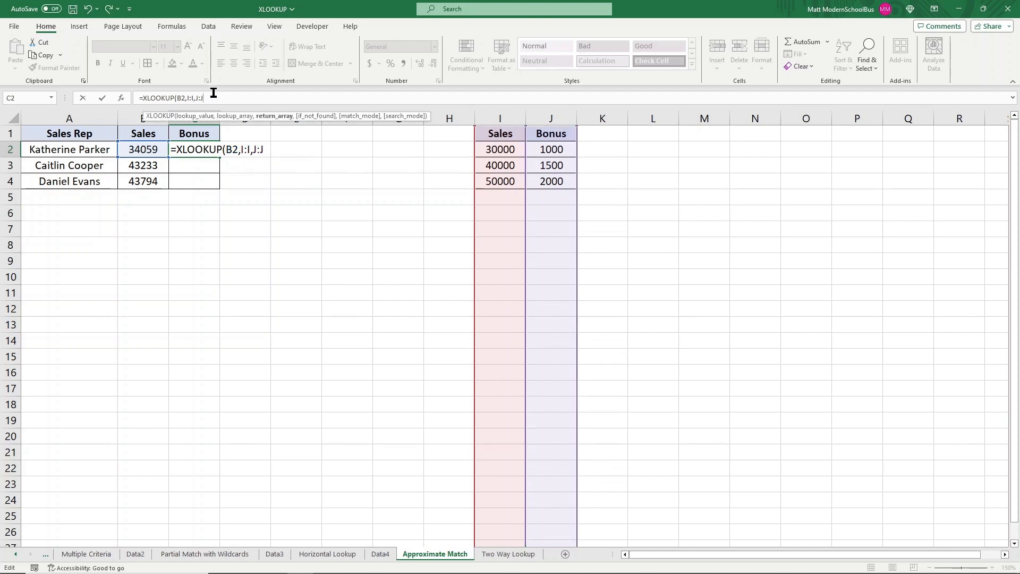
type(")")
key("Return")
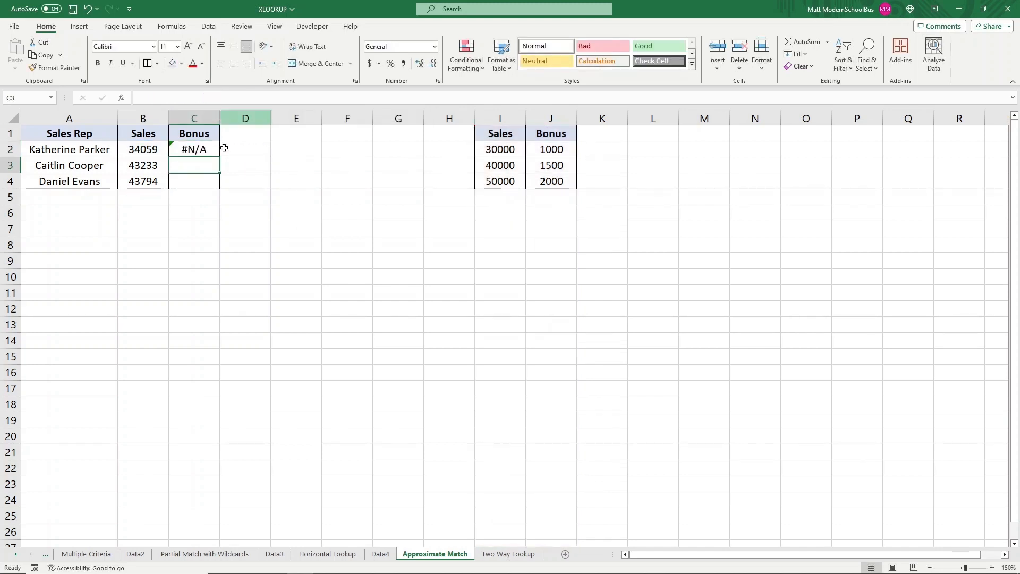
Extend the C2 formula with an empty if_not_found argument and match mode -1, exact match or next smaller item.
left_click(194, 152)
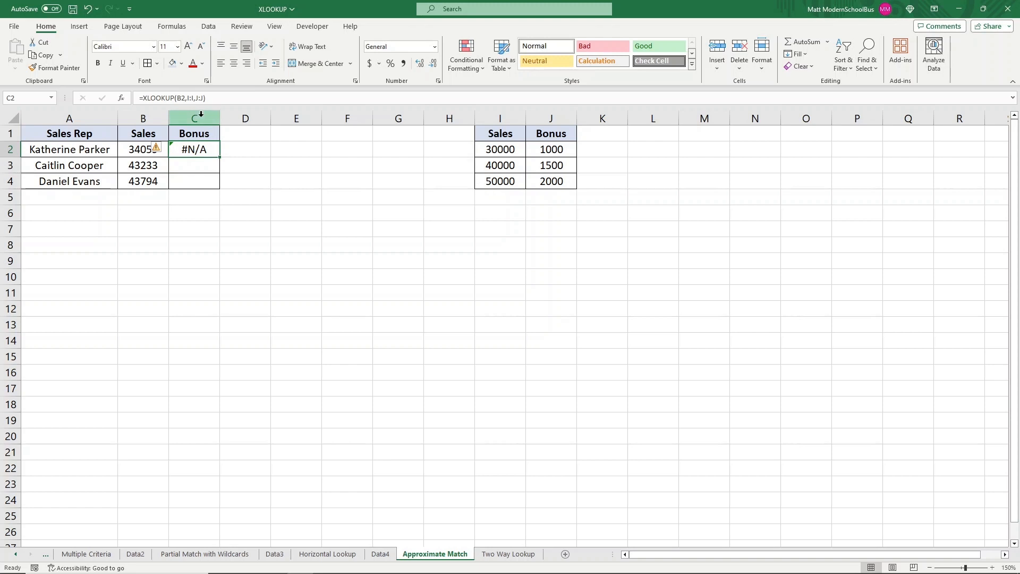
left_click(235, 99)
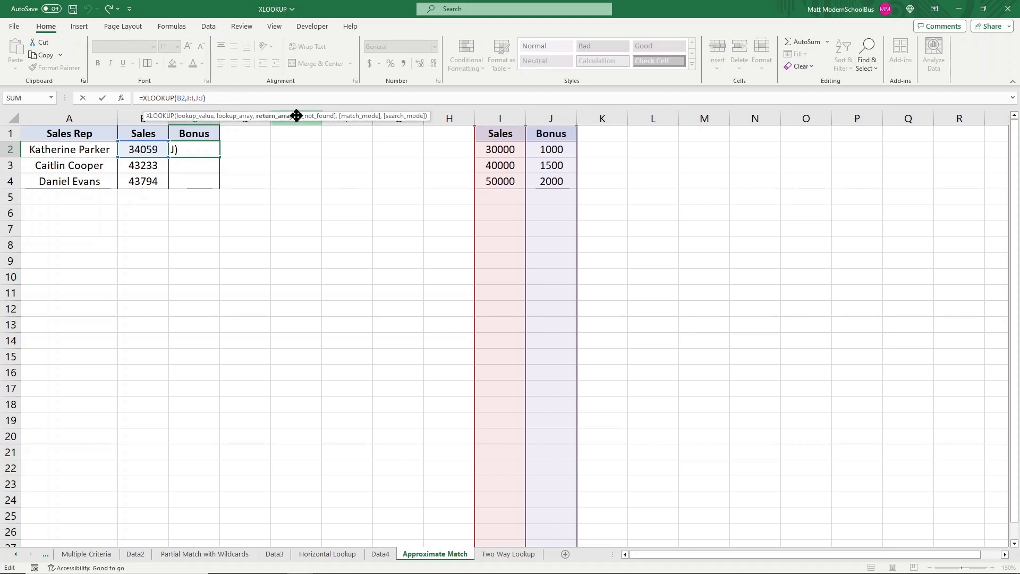
type(",,")
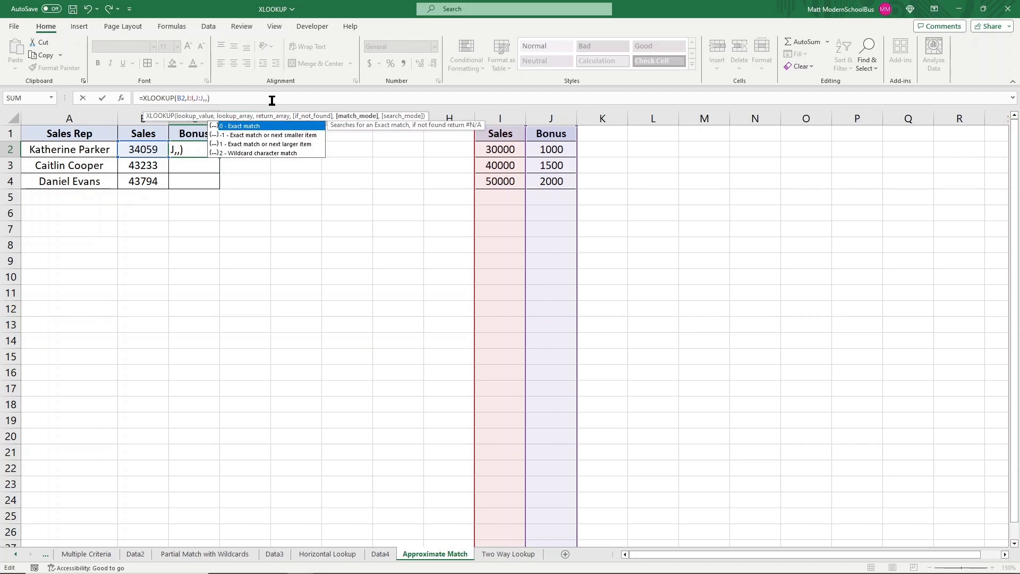
left_click(257, 136)
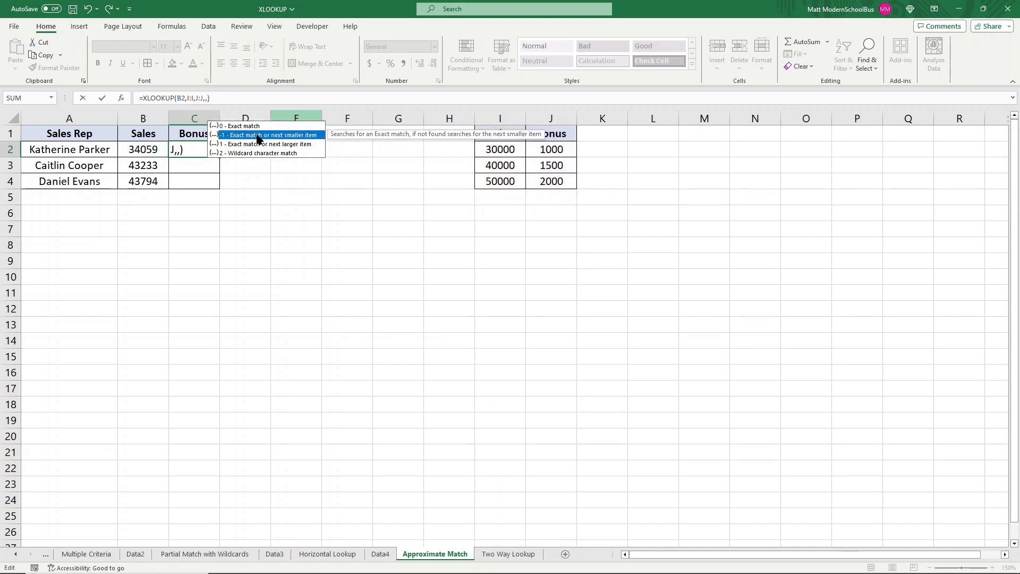
double_click(259, 136)
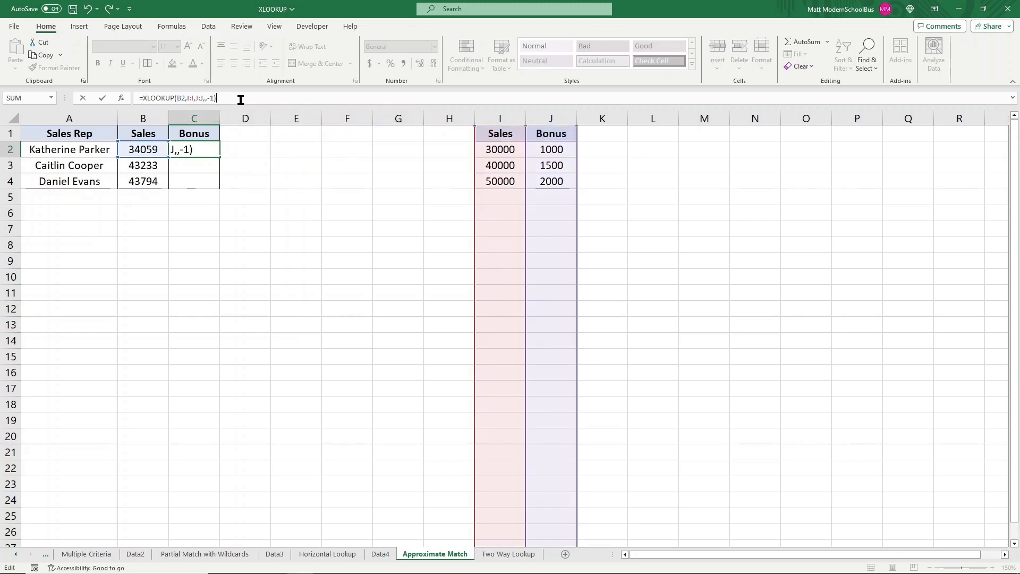
key("Return")
Copy the bonus formula from C2 to C3:C4.
left_click(196, 149)
key("ctrl+c")
left_click_drag(196, 170, 198, 182)
key("ctrl+v")
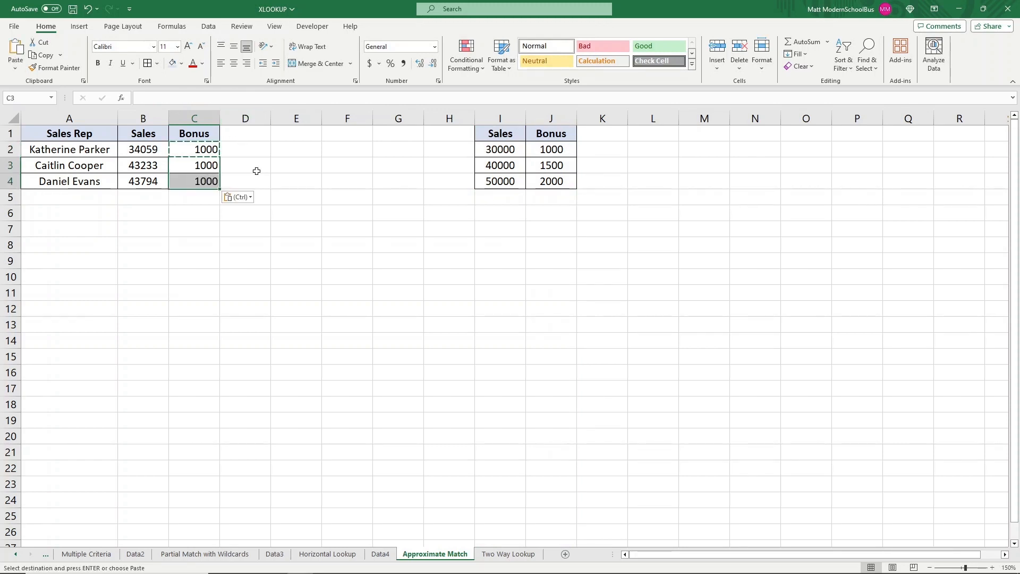
key("Escape")
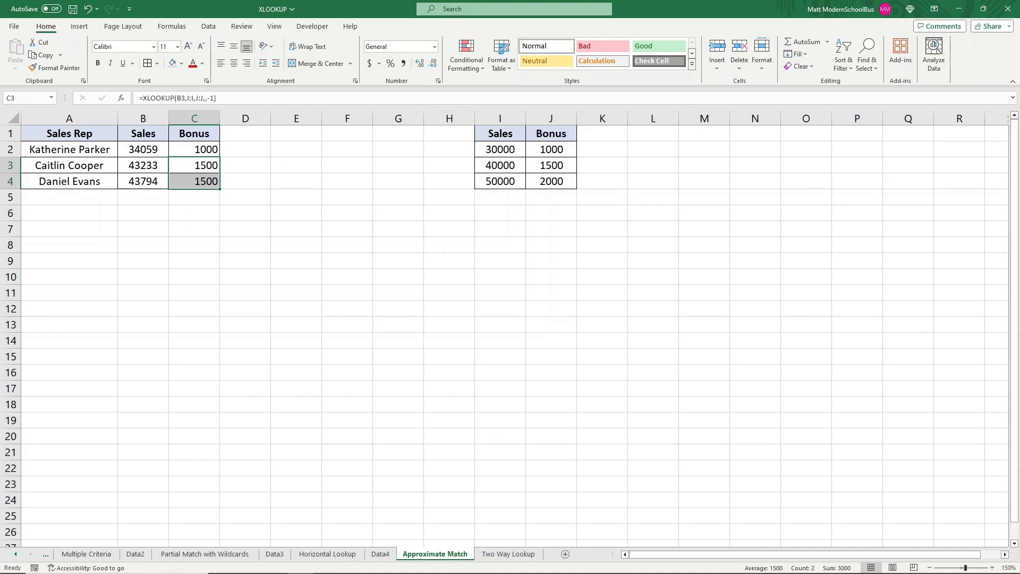
Bring up the match mode options in the C2 formula and pick -1, exact match or next smaller item, again.
key("Up")
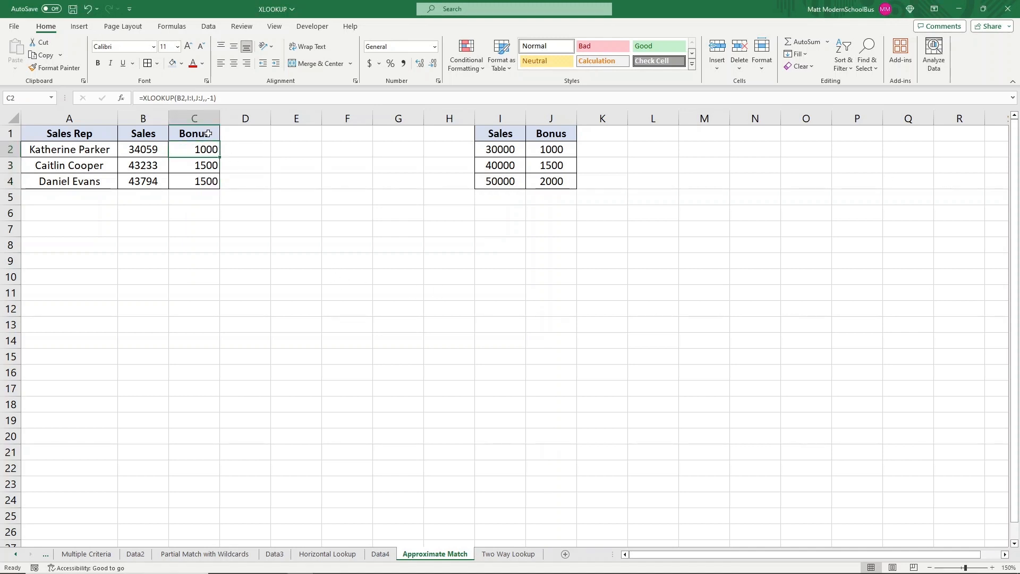
left_click(213, 97)
double_click(214, 98)
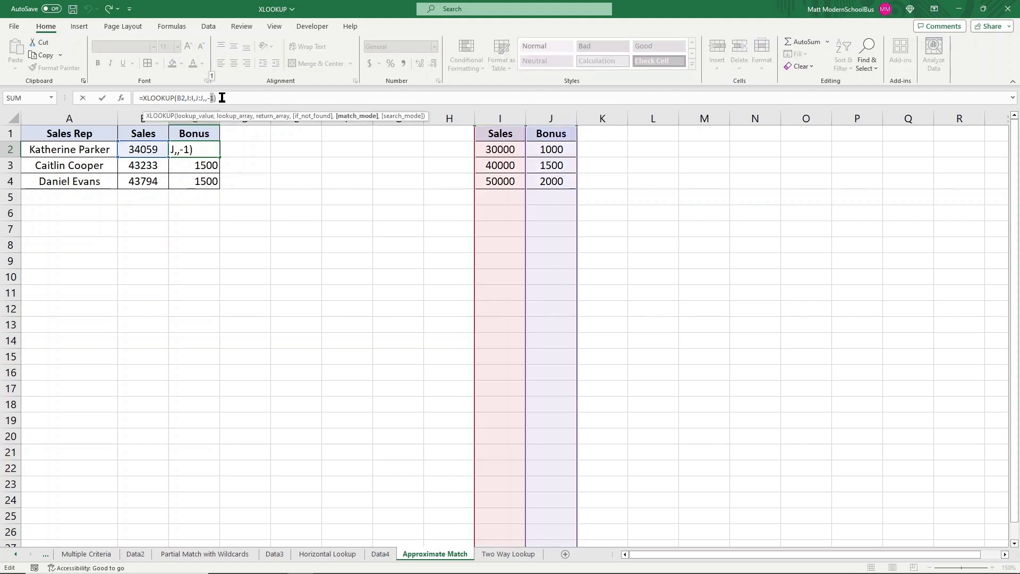
key("BackSpace")
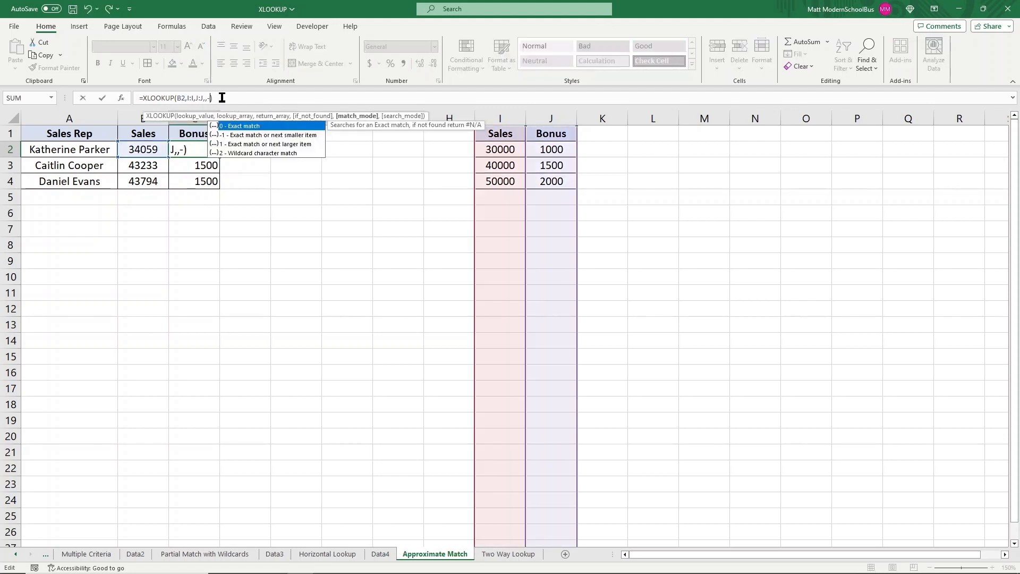
double_click(269, 135)
key("Return")
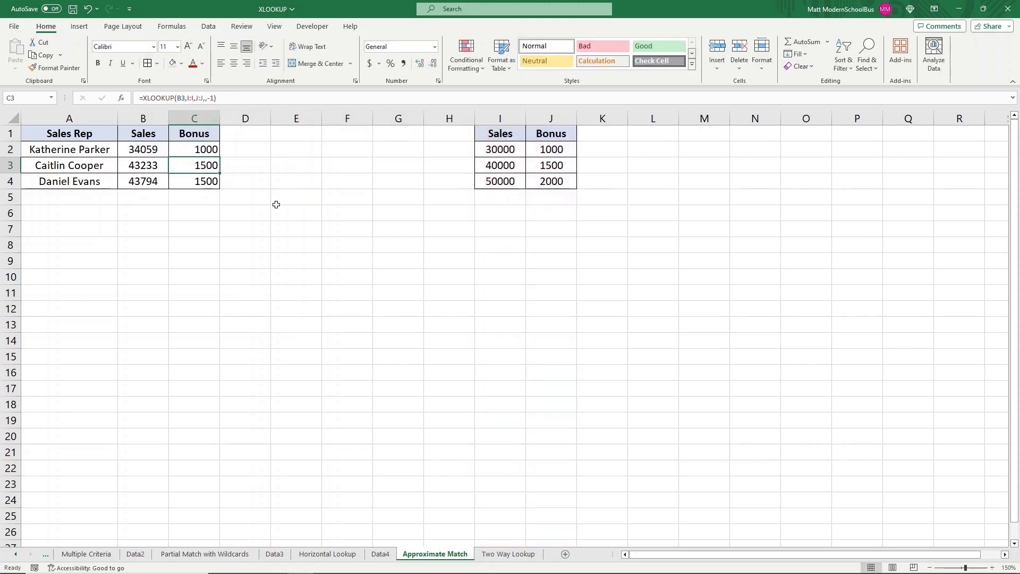
Compare the sales figures in B2:B4 with the sales thresholds and bonus amounts in I2:J4.
left_click(147, 149)
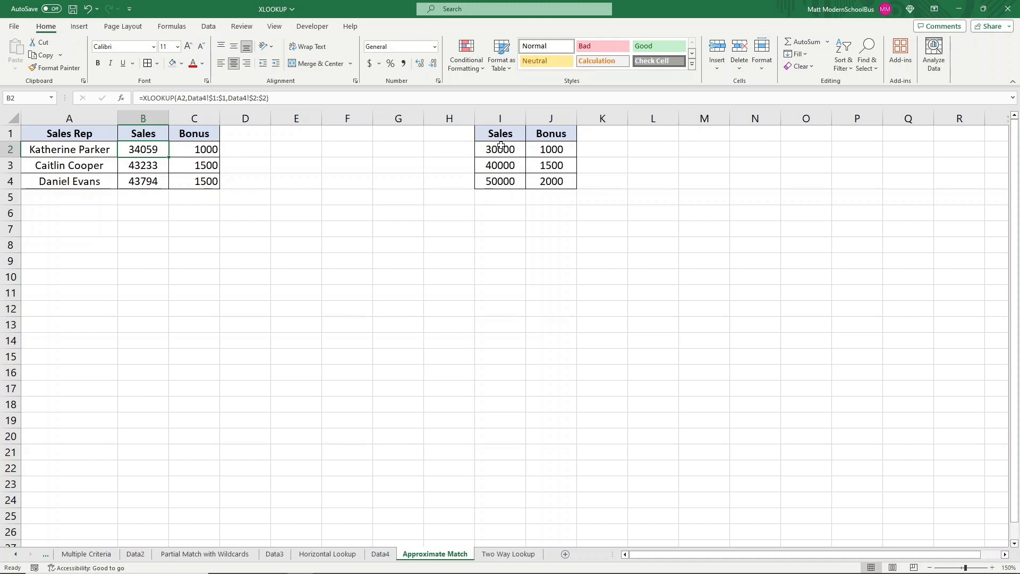
left_click_drag(499, 154, 501, 164)
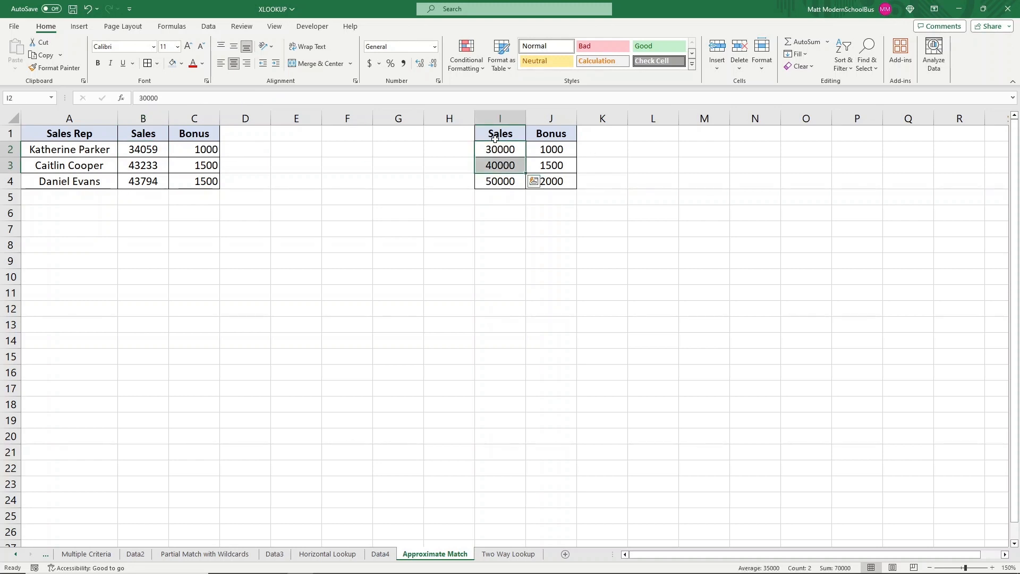
left_click(506, 149)
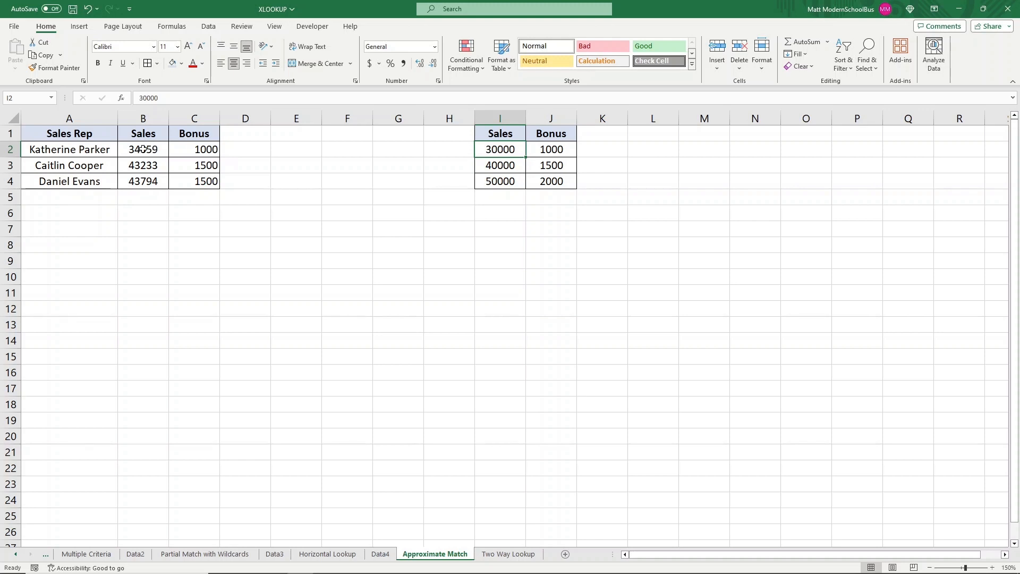
left_click_drag(500, 149, 558, 150)
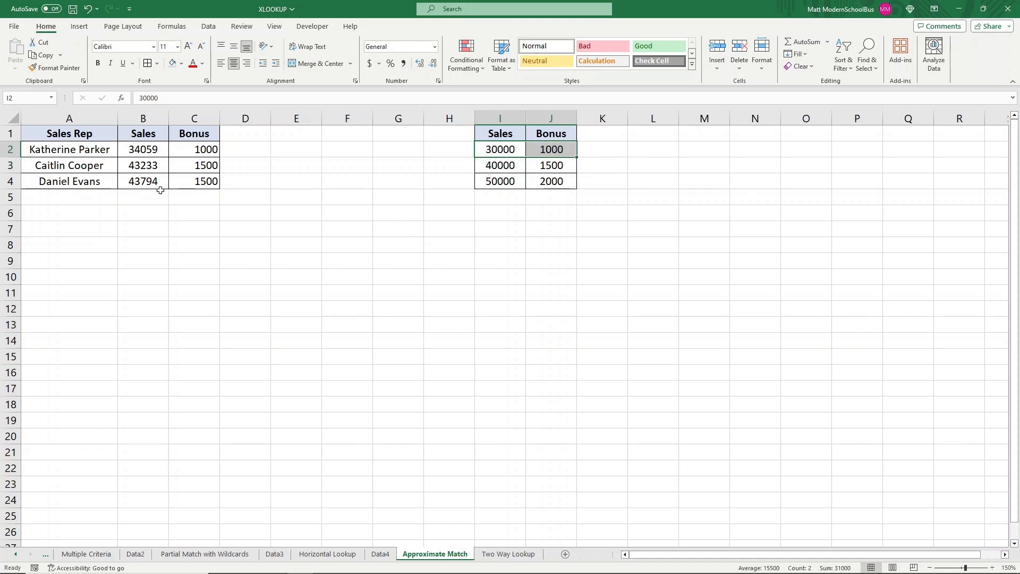
left_click(144, 171)
left_click_drag(143, 180, 144, 162)
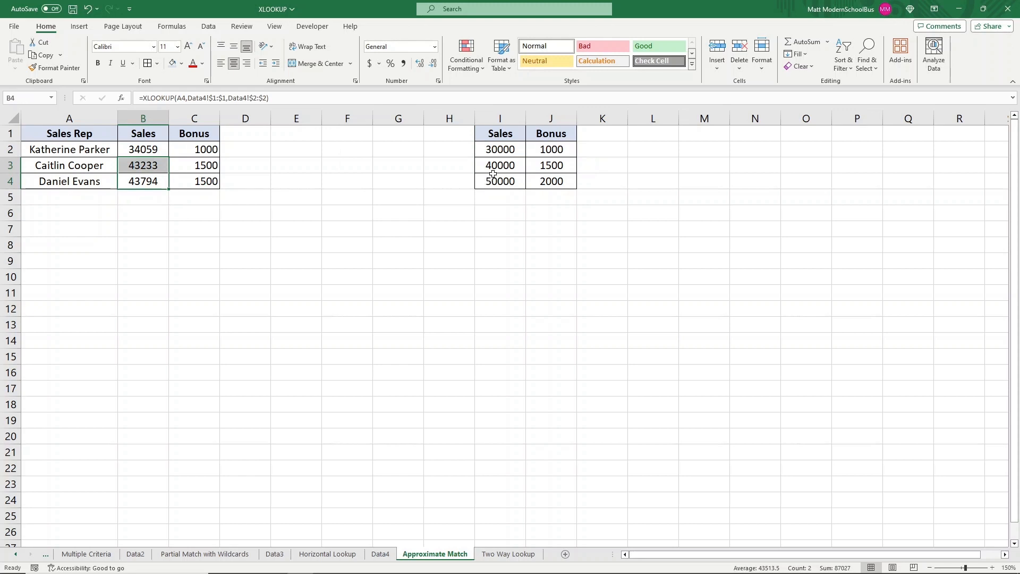
mouse_move(484, 167)
left_mouse_down()
mouse_move(492, 184)
mouse_move(547, 165)
left_mouse_up()
left_click(489, 167)
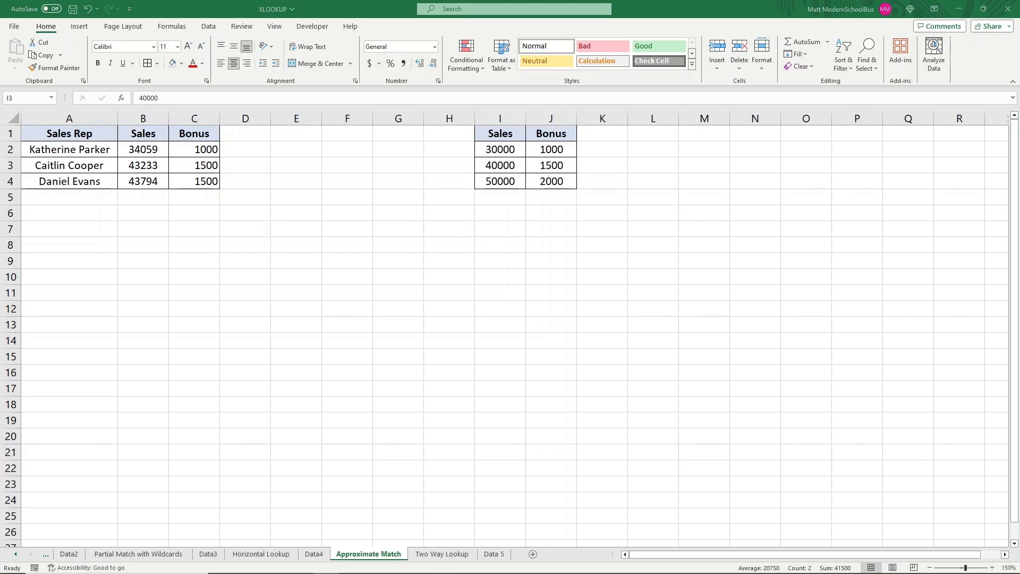
Examine the Two Way Lookup sheet's input cells and the product column and month headings on the Data 5 sheet.
left_click(449, 555)
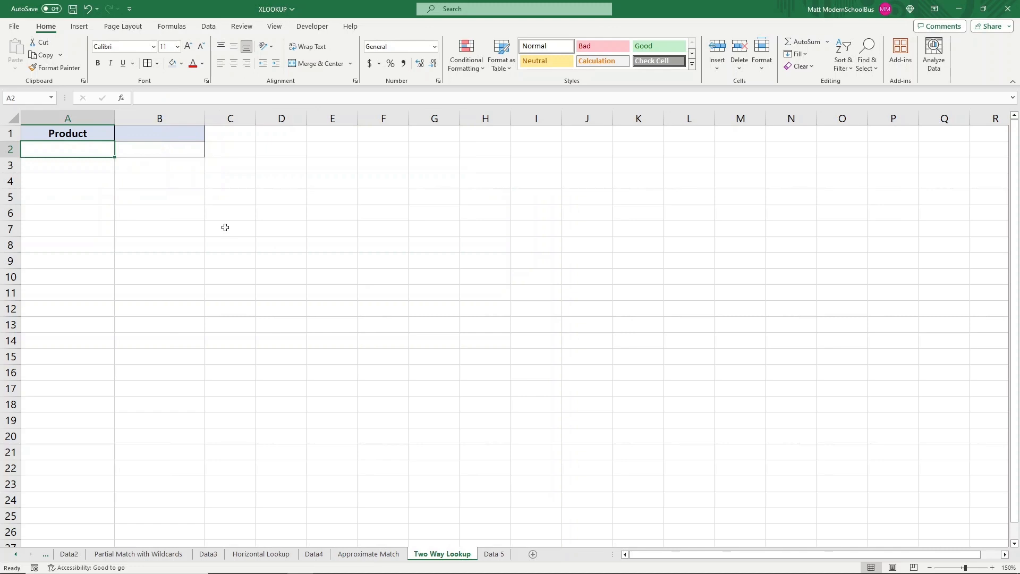
left_click(226, 272)
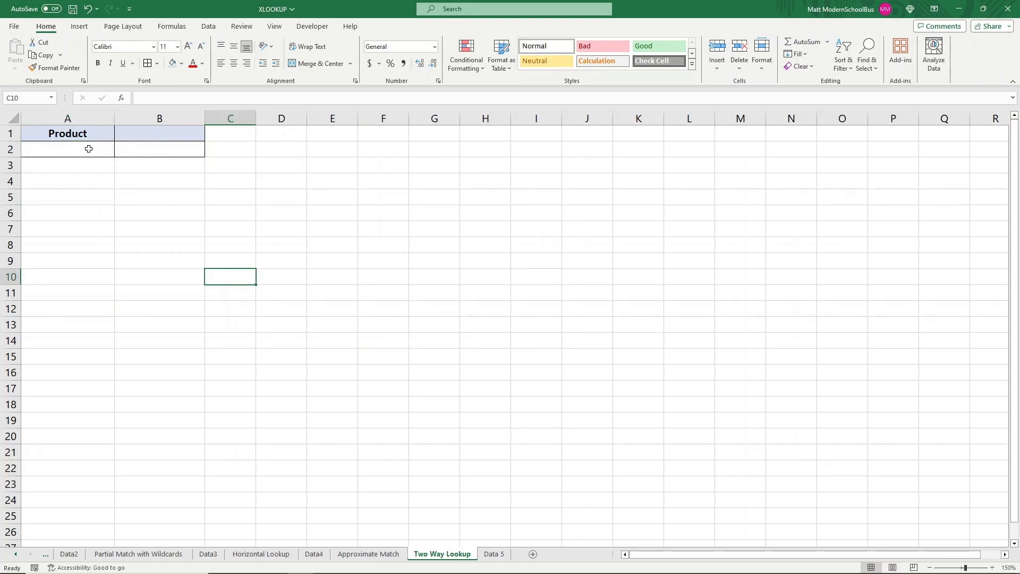
left_click(496, 554)
scroll(248, 266, "up", 1)
scroll(247, 266, "up", 2)
left_click_drag(54, 149, 60, 388)
left_click_drag(122, 139, 373, 136)
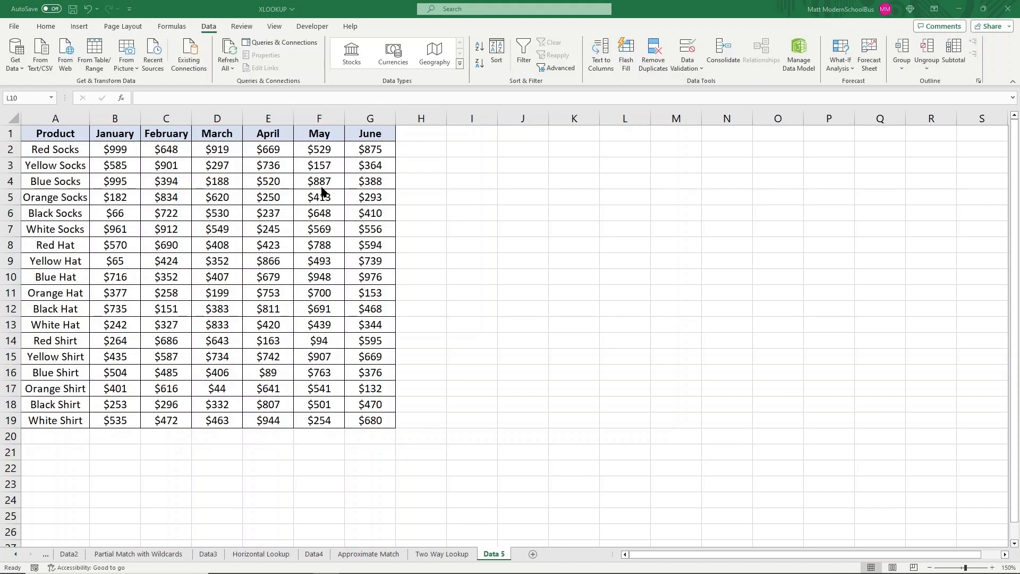
left_click(625, 277)
left_click(442, 554)
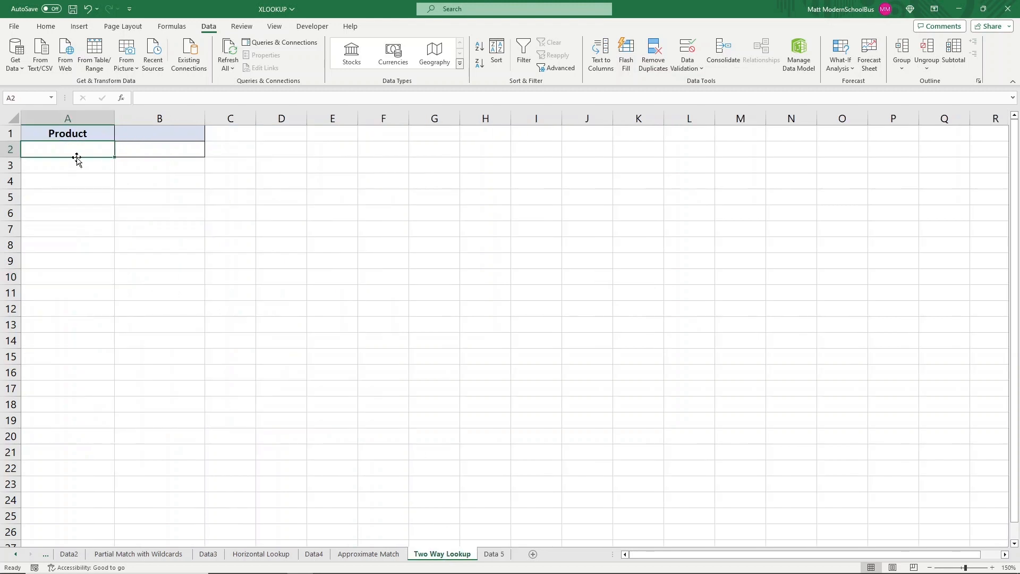
left_click(109, 223)
left_click(134, 135)
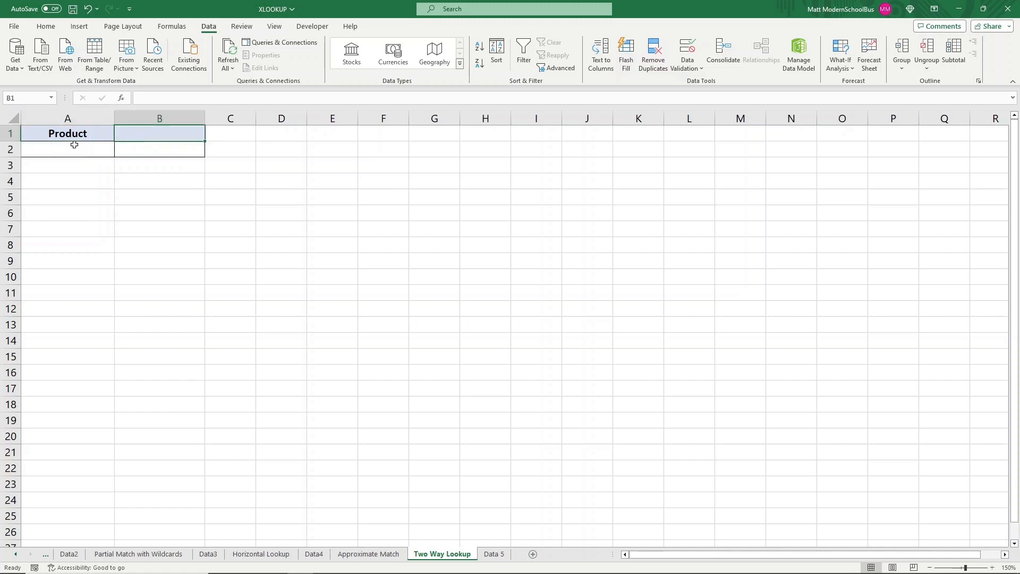
Give A2 on the Two Way Lookup sheet a list validation sourced from 'Data 5'!A2:A19, and choose Red Socks from it.
left_click(72, 147)
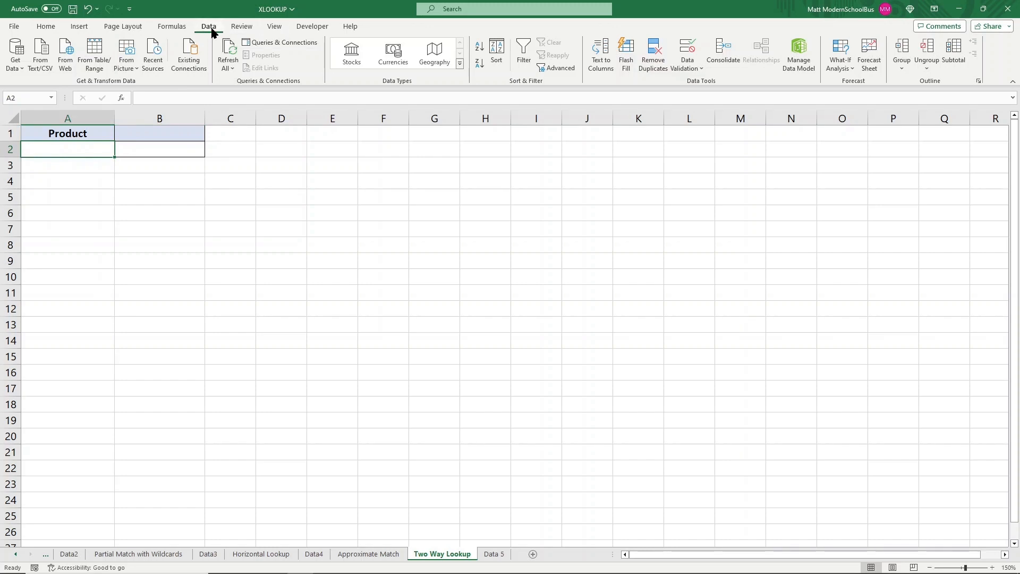
left_click(693, 50)
left_click(144, 186)
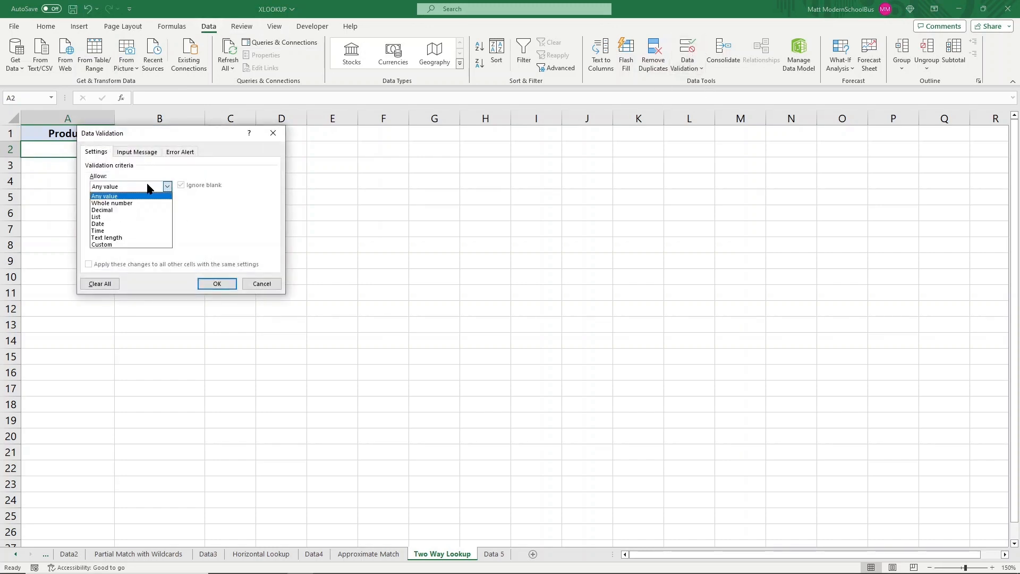
left_click(114, 216)
left_click(132, 228)
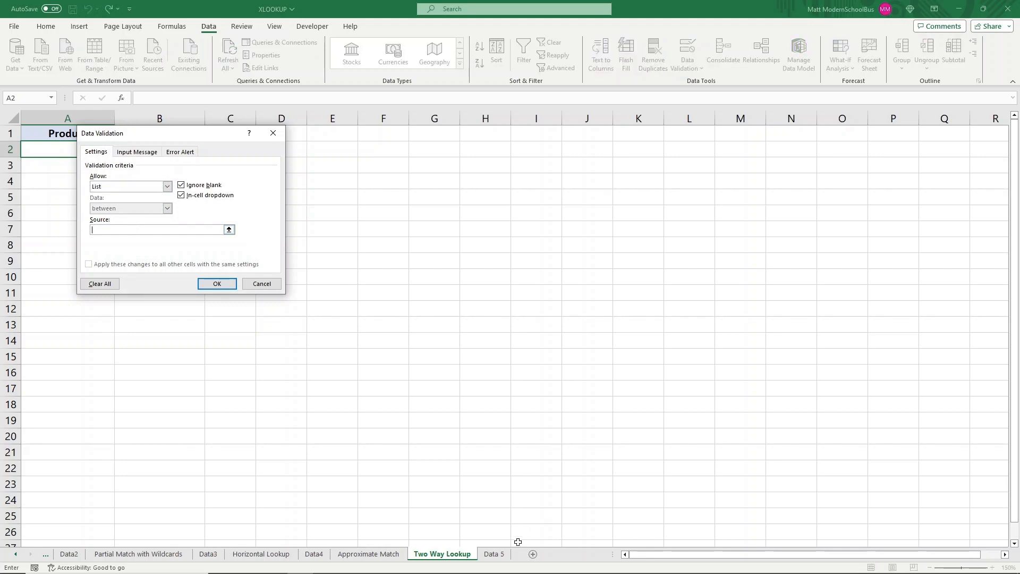
left_click(494, 553)
left_click_drag(54, 149, 46, 421)
left_click(201, 285)
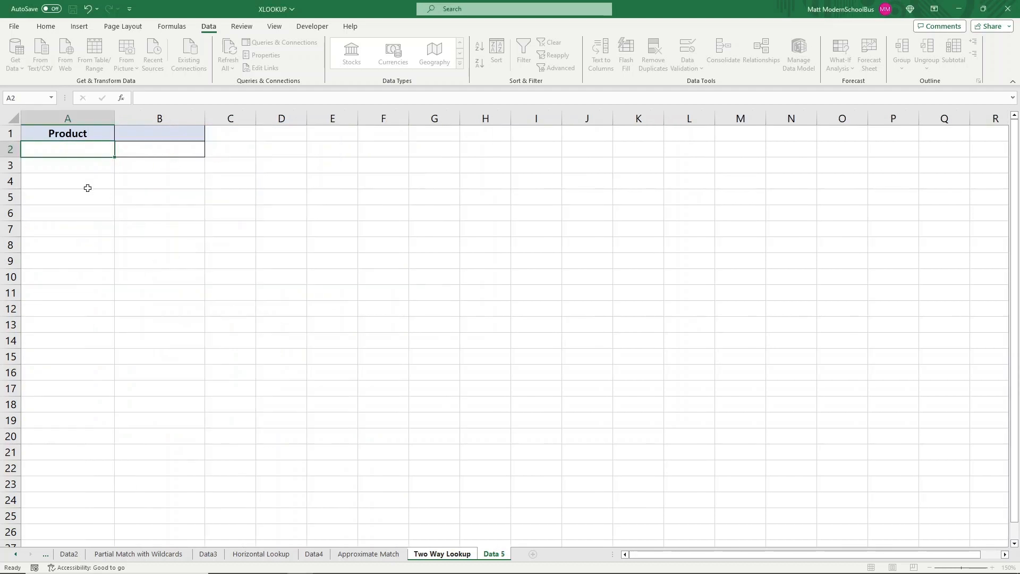
left_click(120, 153)
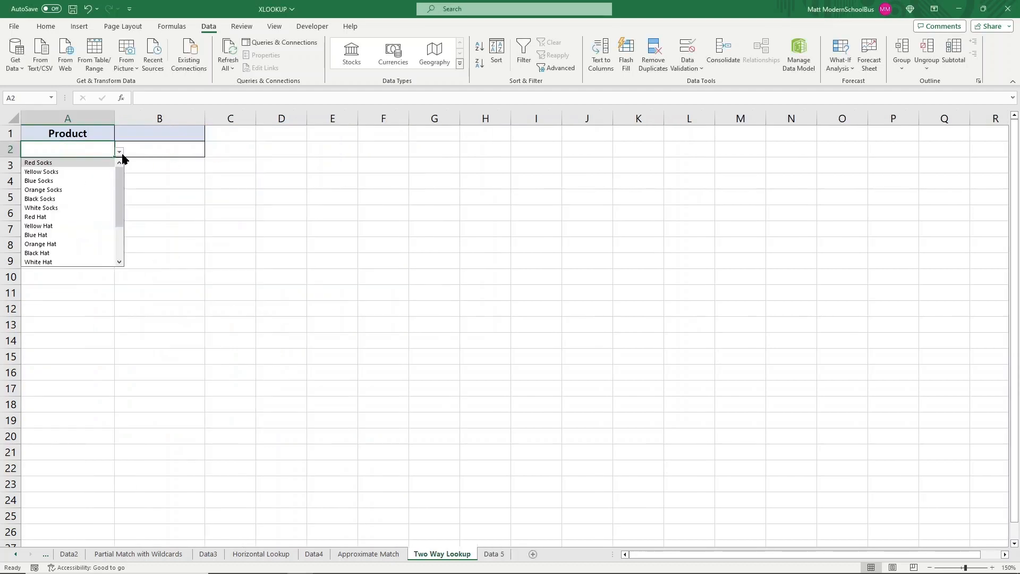
left_click(58, 163)
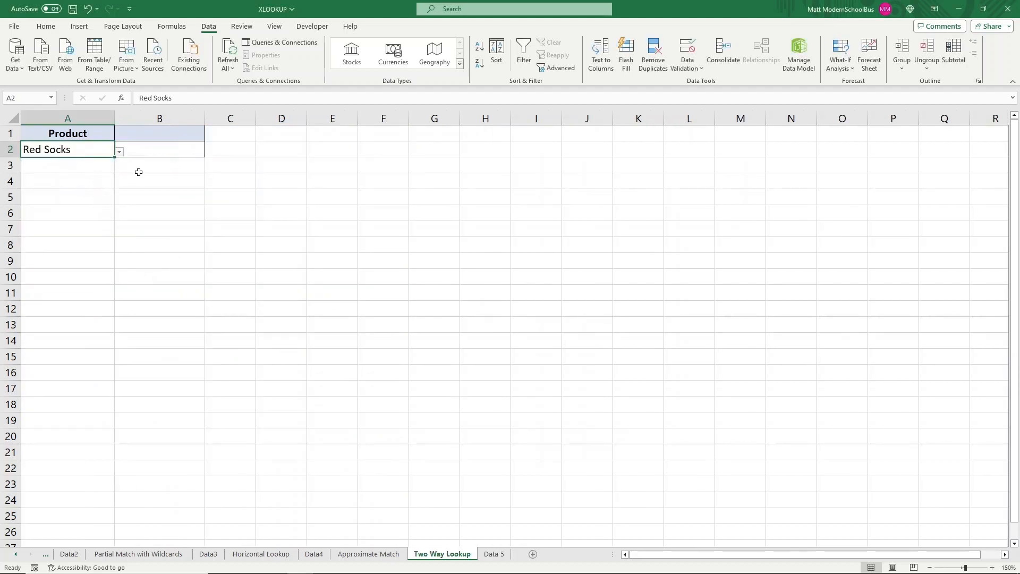
Give B1 a list validation sourced from the month headings 'Data 5'!B1:G1, and choose March from it.
left_click(148, 132)
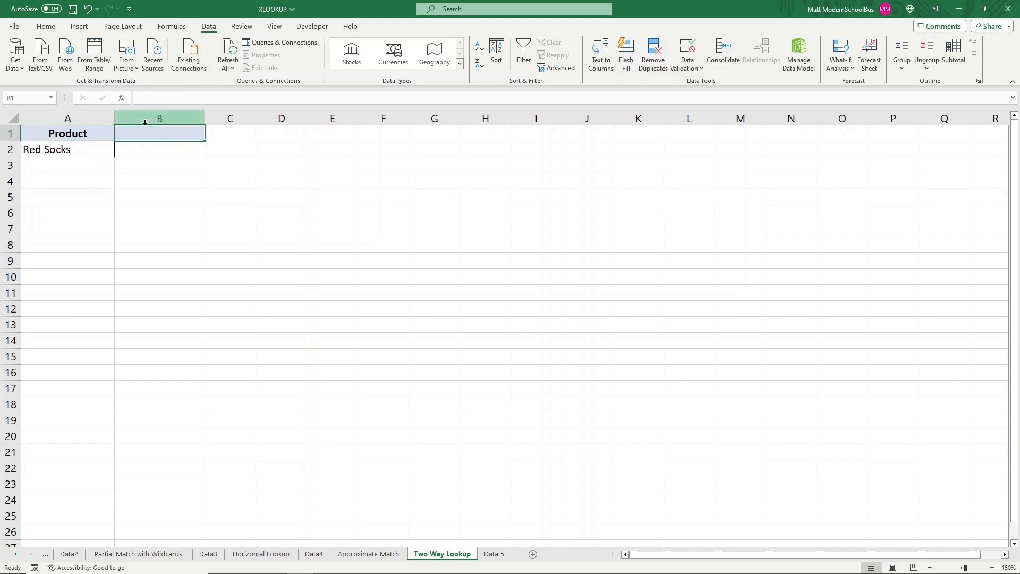
left_click(686, 47)
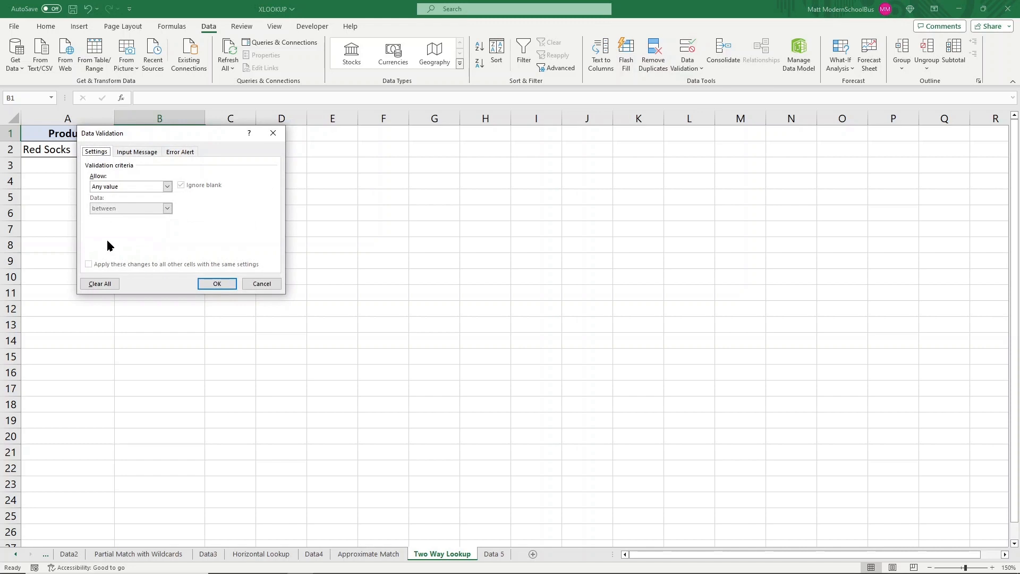
left_click(138, 185)
left_click(135, 220)
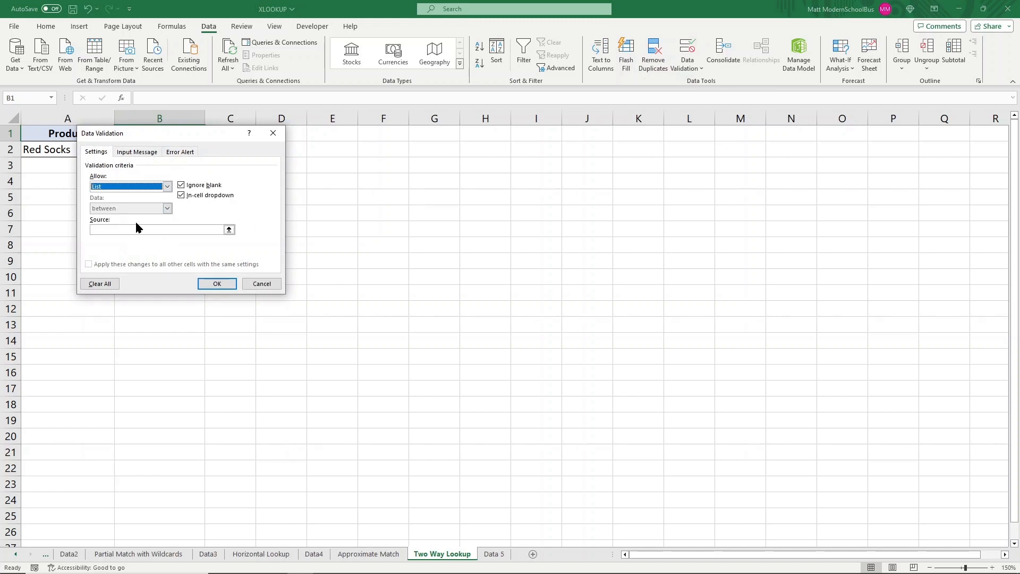
left_click(143, 229)
left_click(493, 553)
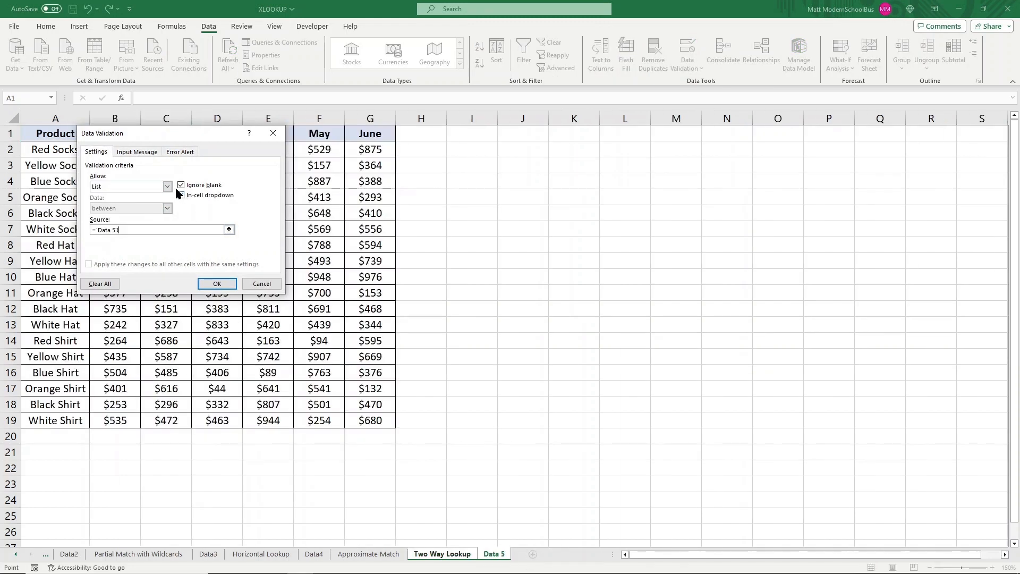
left_click_drag(137, 134, 386, 130)
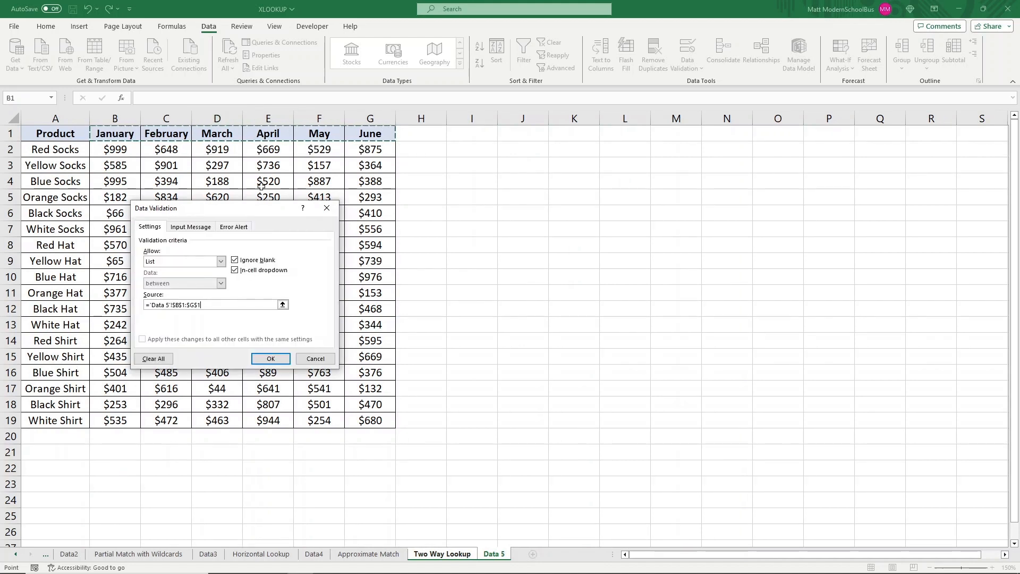
left_click(266, 357)
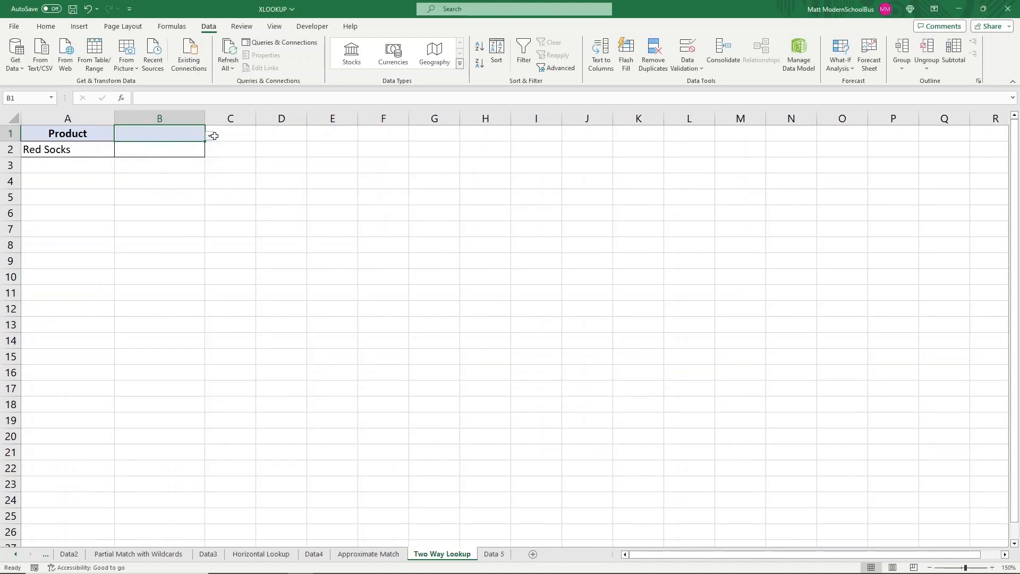
left_click(209, 136)
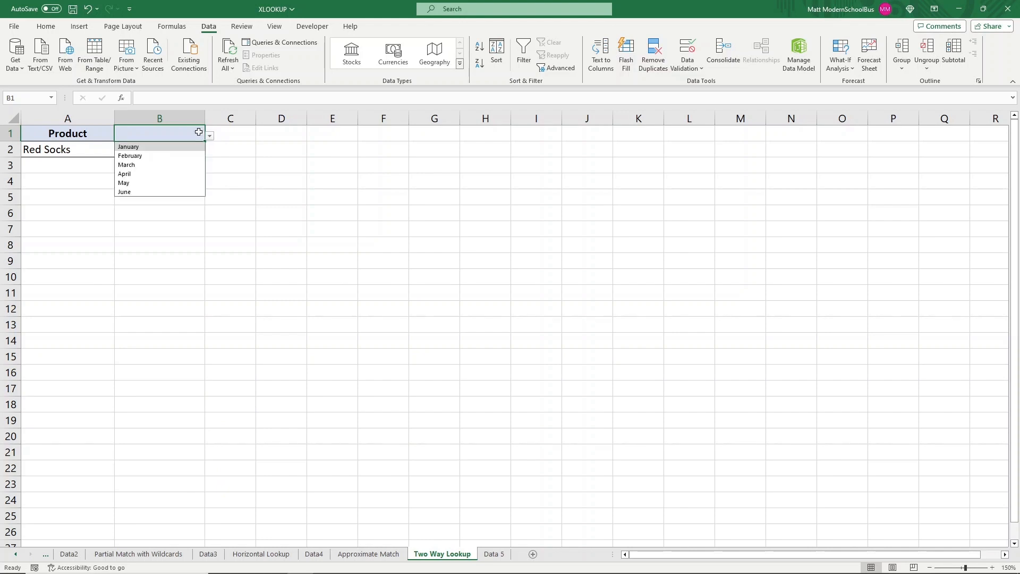
left_click(152, 165)
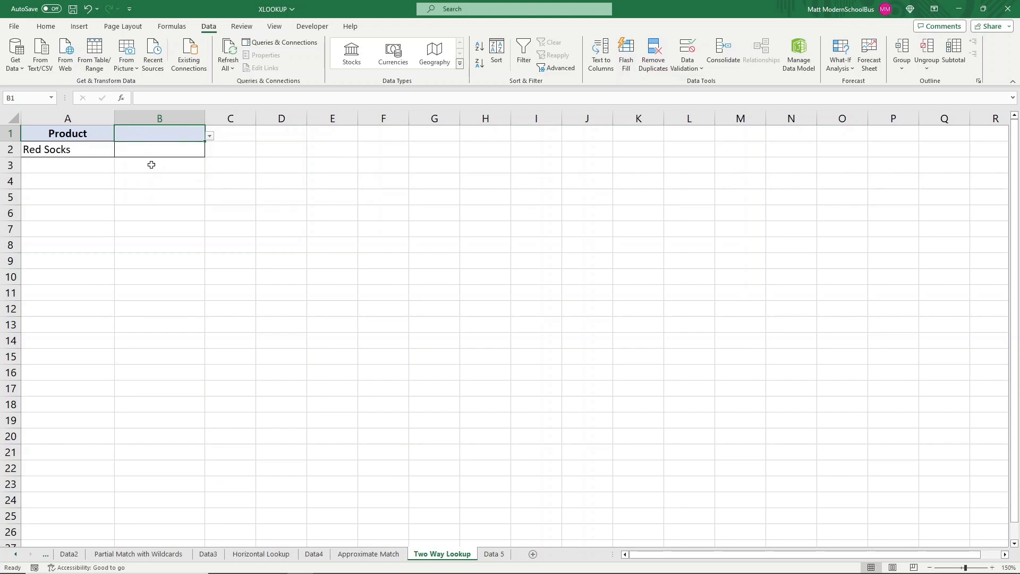
Center the contents of A1:B2 horizontally.
left_click(250, 199)
left_click_drag(91, 132, 159, 150)
left_click(45, 26)
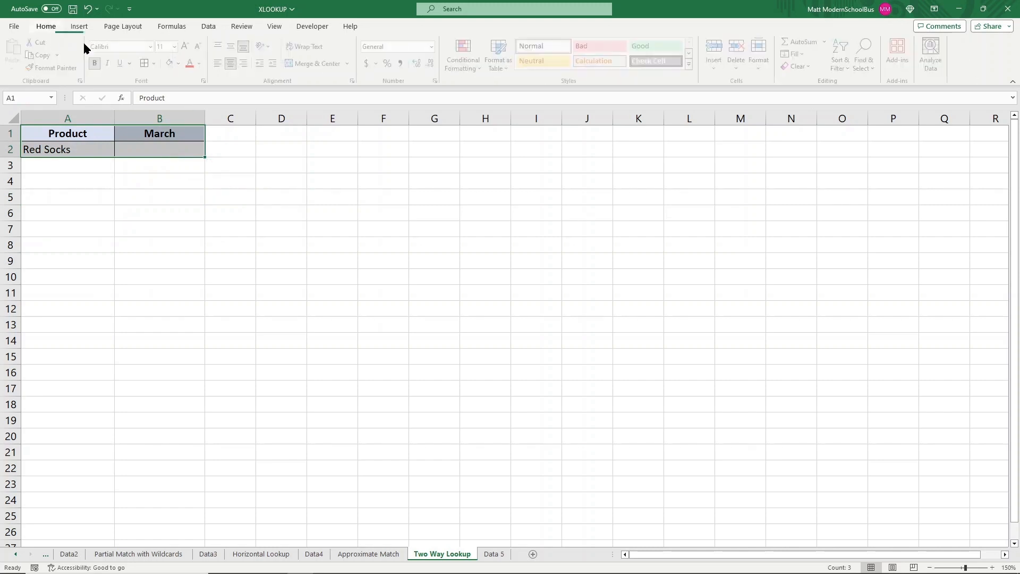
left_click(234, 63)
left_click(234, 63)
left_click(383, 261)
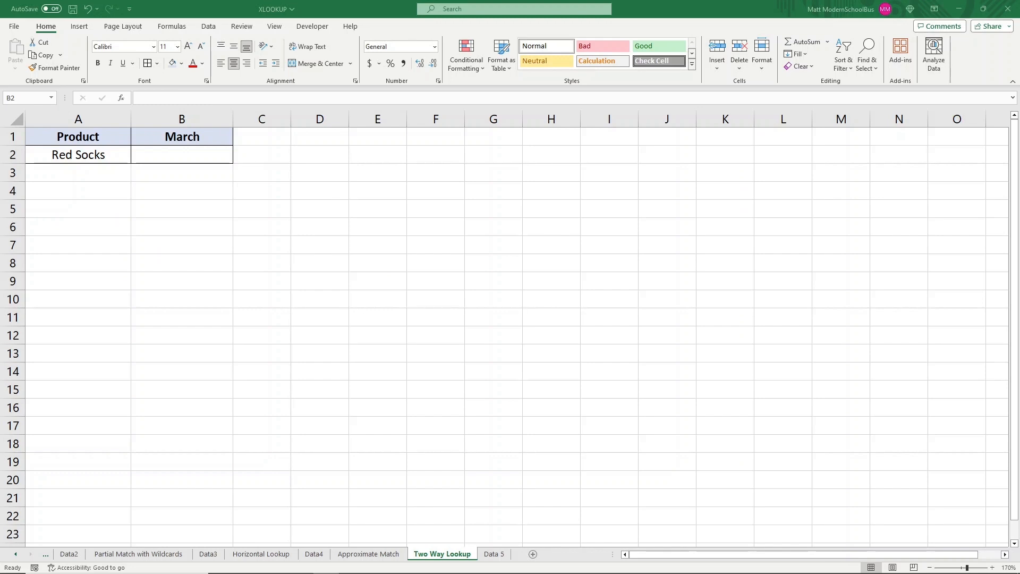
Start an XLOOKUP in B2 with A2 as the lookup value and 'Data 5'!A2:A19 as the lookup array.
left_click(176, 226)
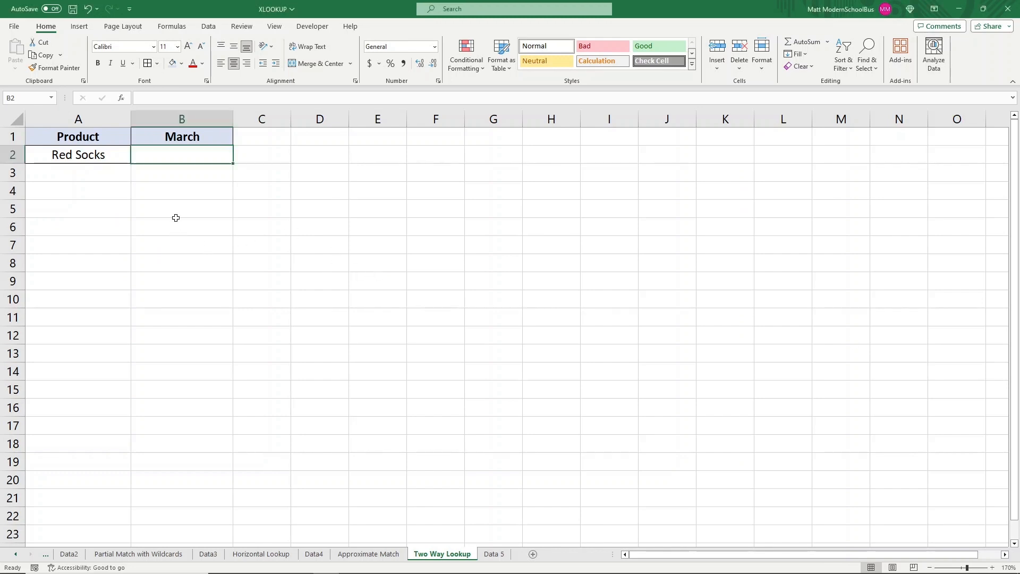
type("=xloo")
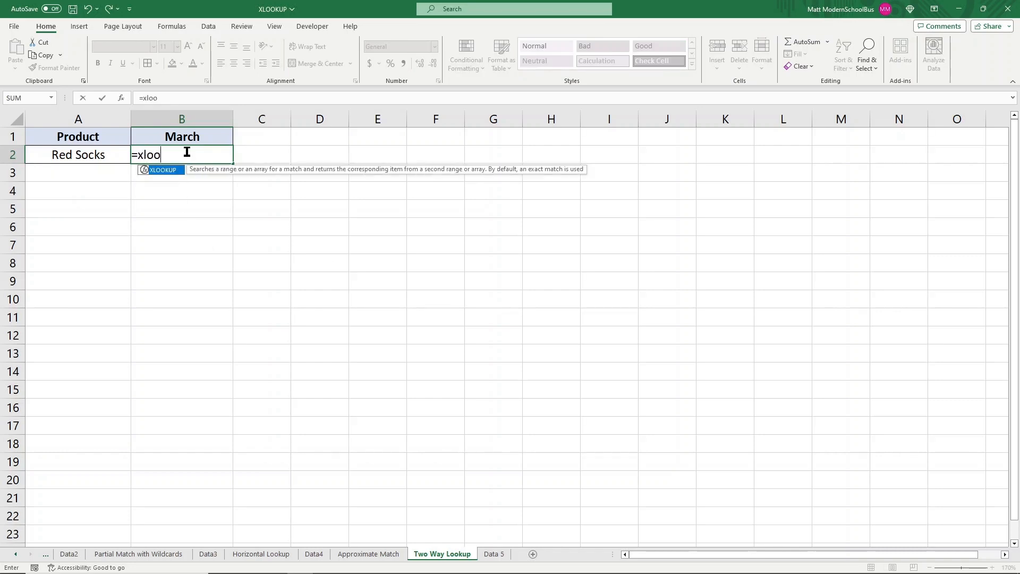
key("Tab")
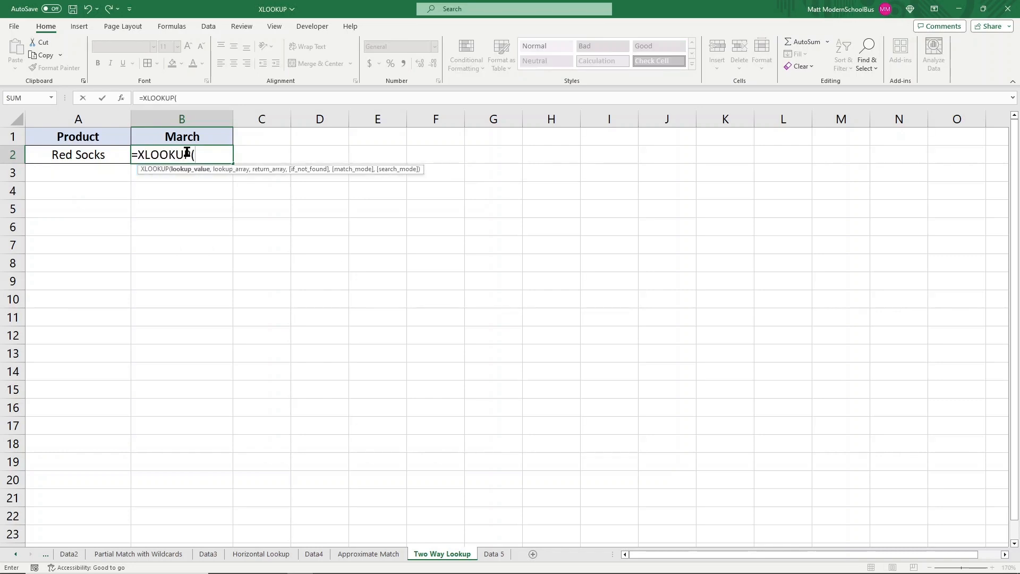
left_click(68, 155)
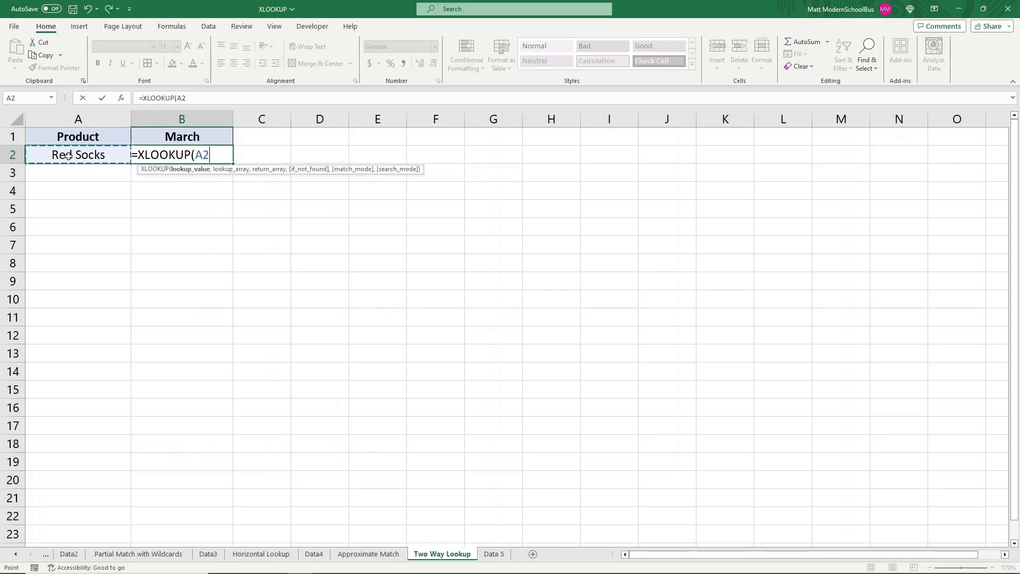
type(",")
left_click(505, 552)
left_click_drag(50, 146, 55, 418)
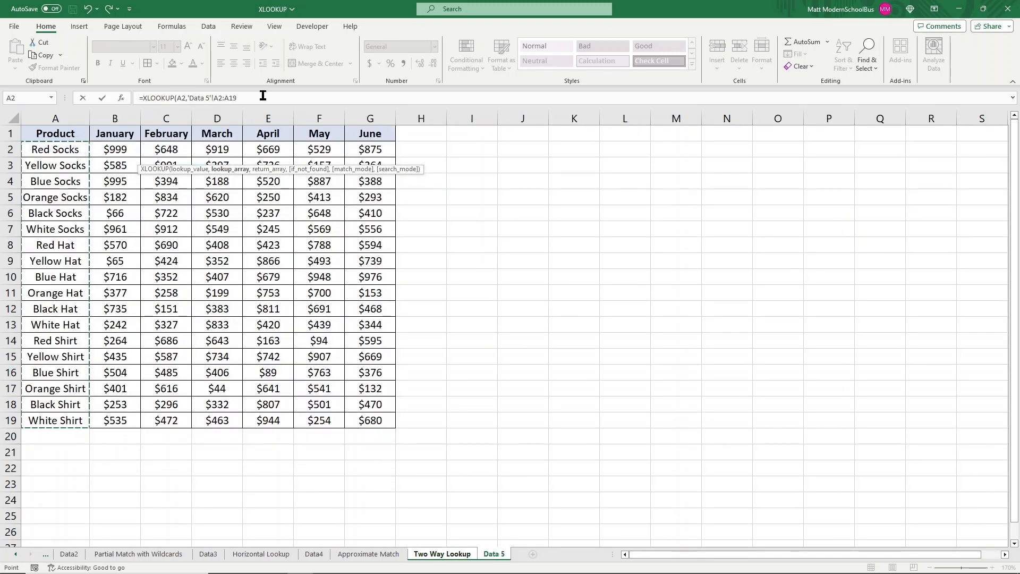
type(",")
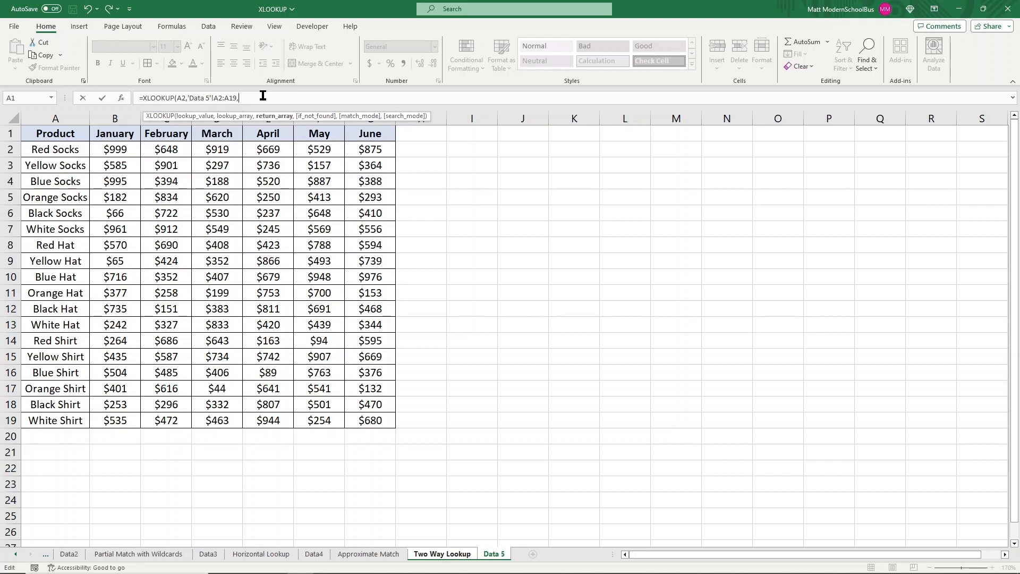
Nest a second XLOOKUP as the return array of the B2 formula, with 'Two Way Lookup'!B1 as its lookup value.
type("ZX")
type("XLOO")
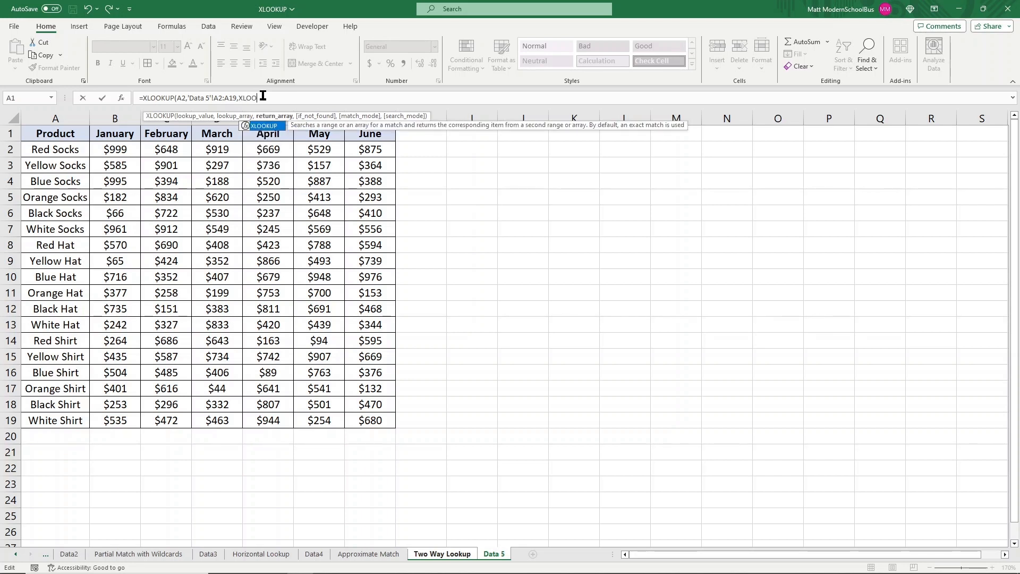
type("KUP(")
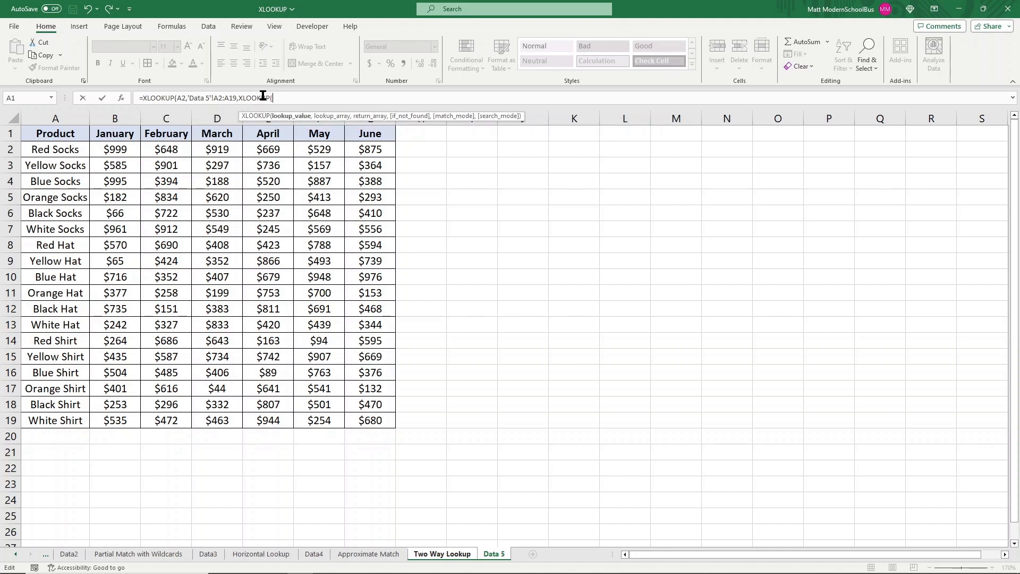
left_click(457, 554)
left_click(171, 136)
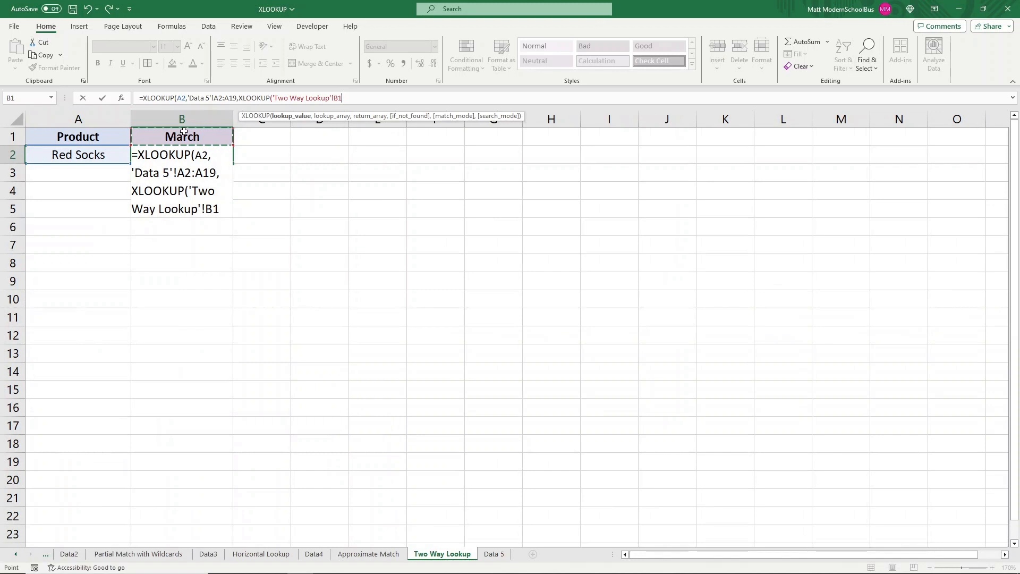
type(",")
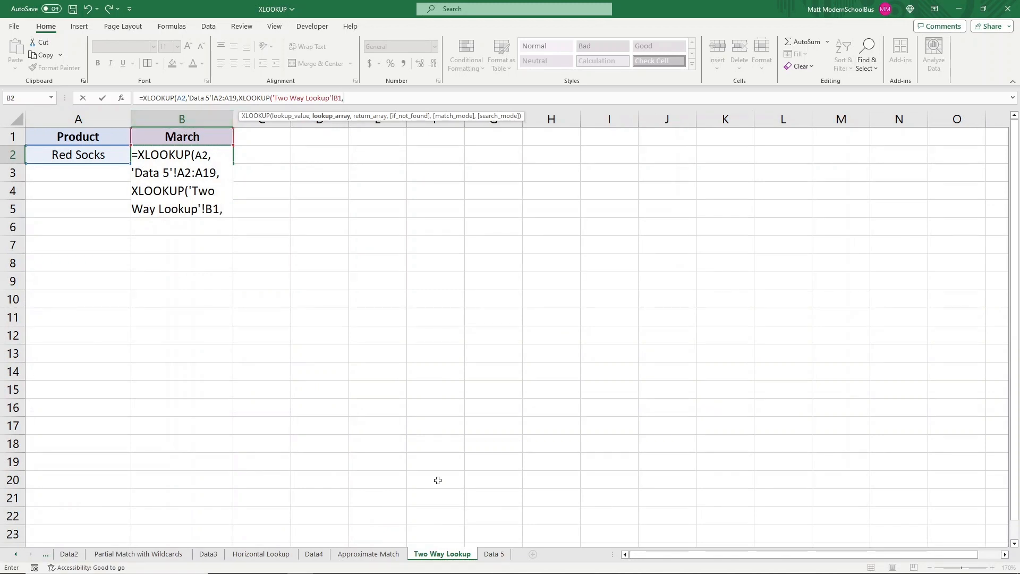
Complete the nested XLOOKUP with 'Data 5'!B1:G1 as lookup array and 'Data 5'!B2:G19 as return array, and enter the formula.
left_click(493, 554)
left_click_drag(114, 133, 359, 133)
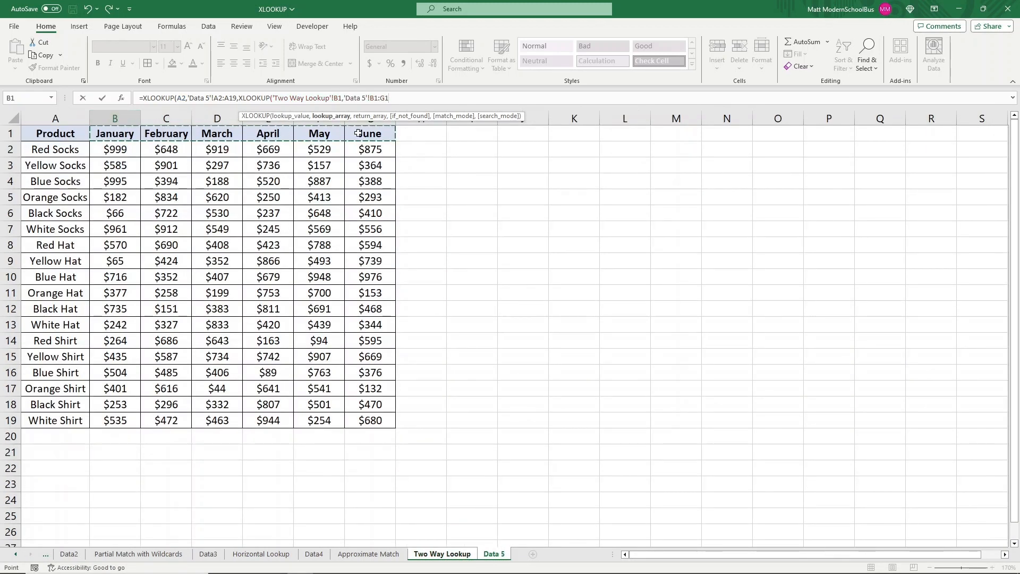
type(",")
left_click_drag(116, 149, 368, 419)
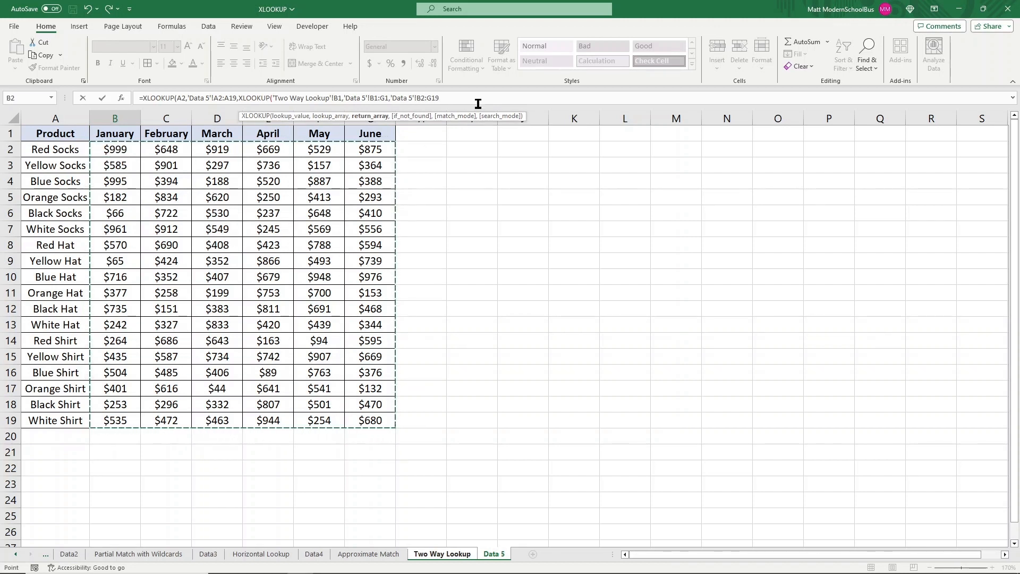
type("))")
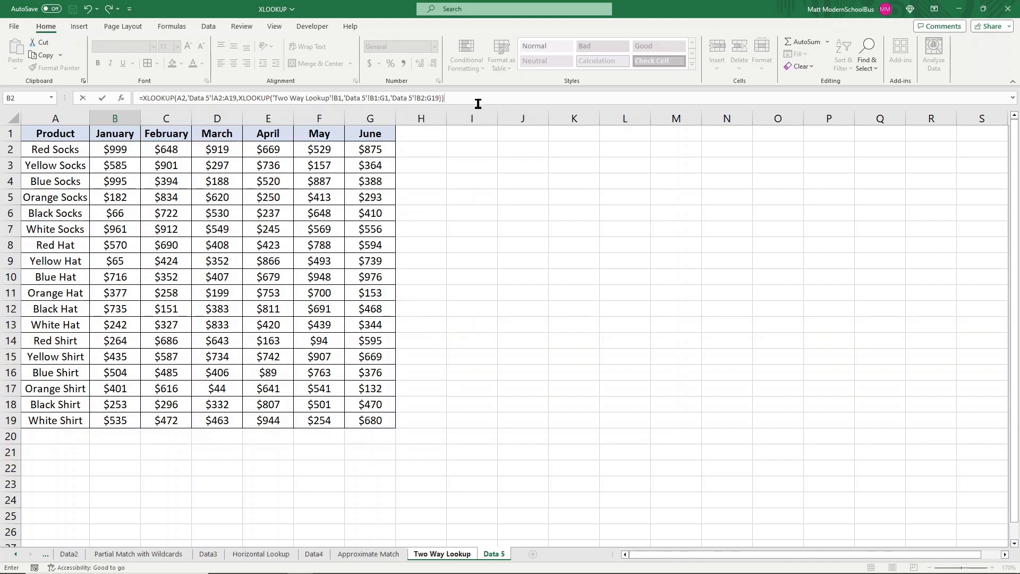
key("Return")
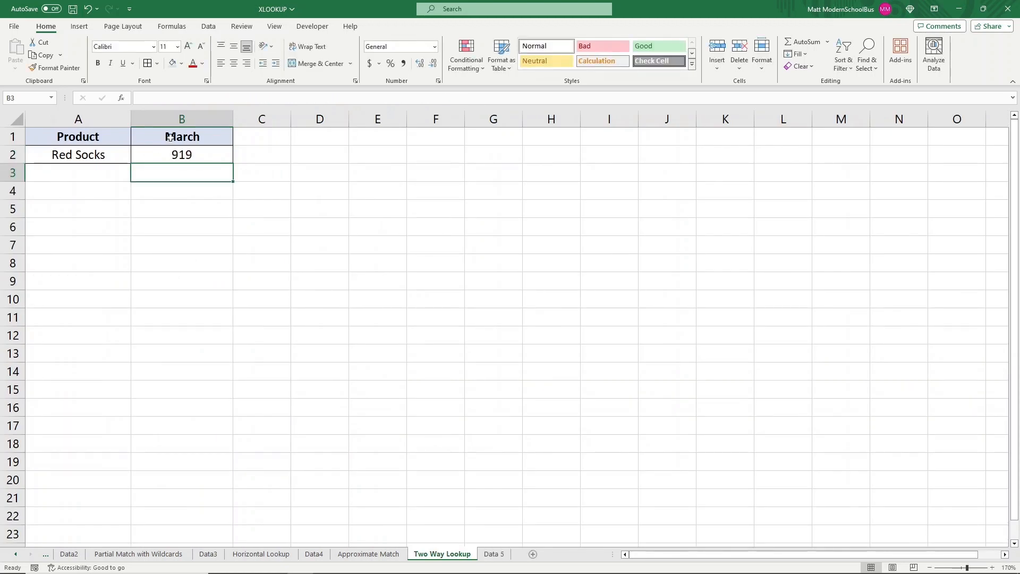
Test the two-way lookup by choosing January as the month in B1 and Yellow Hat as the product in A2.
left_click(170, 137)
left_click(237, 140)
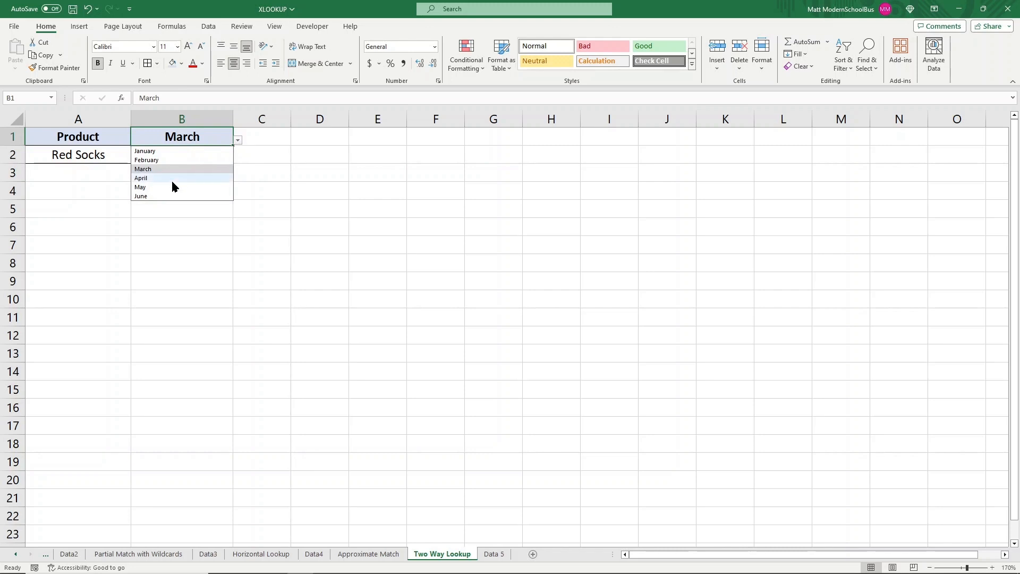
left_click(154, 152)
left_click(113, 155)
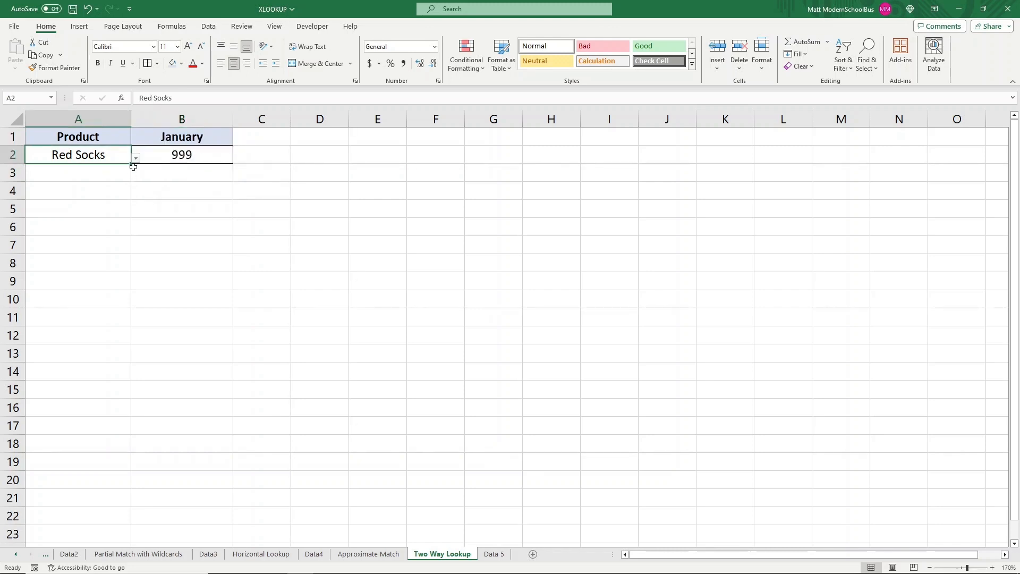
left_click(136, 158)
left_click(73, 241)
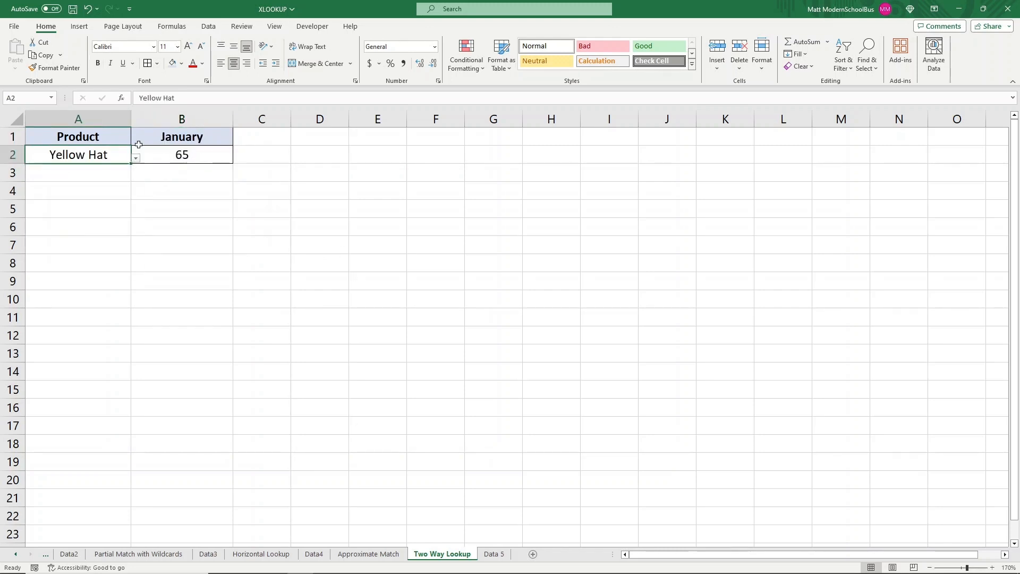
Test another combination by choosing May as the month in B1 and Red Shirt as the product in A2.
left_click(195, 156)
left_click(230, 140)
left_click(209, 147)
left_click(226, 143)
left_click(237, 140)
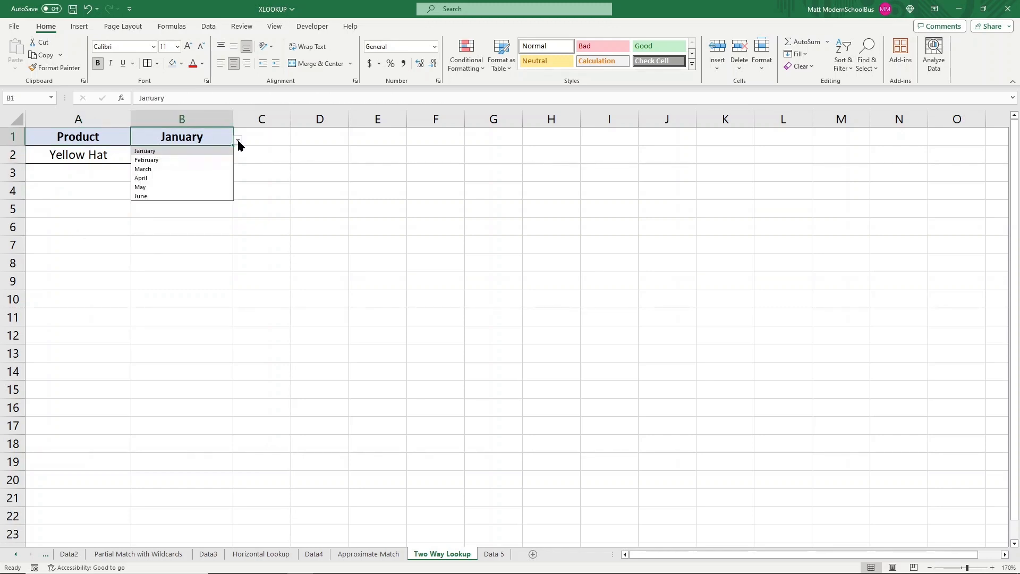
left_click(178, 186)
left_click(126, 151)
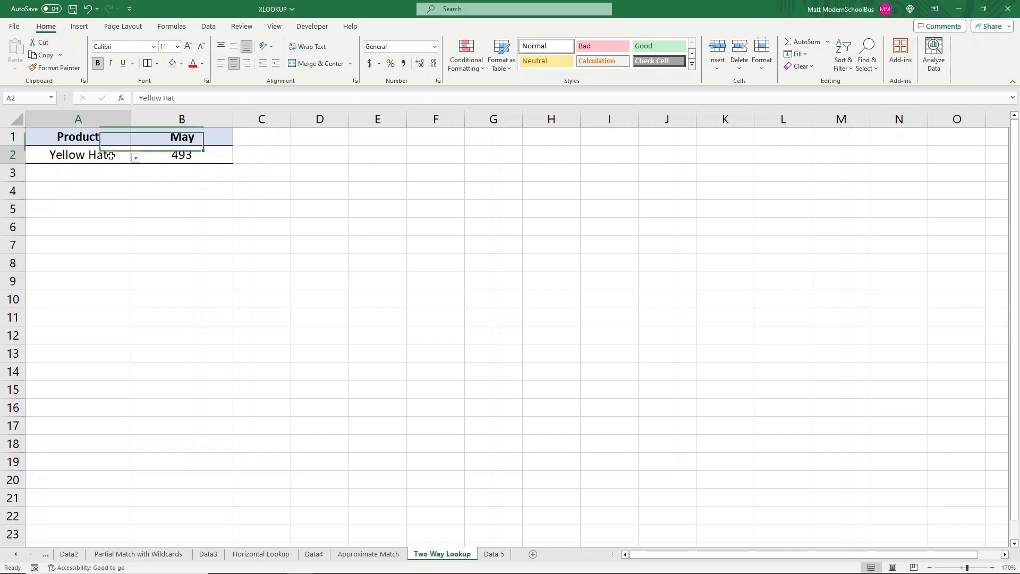
left_click(136, 158)
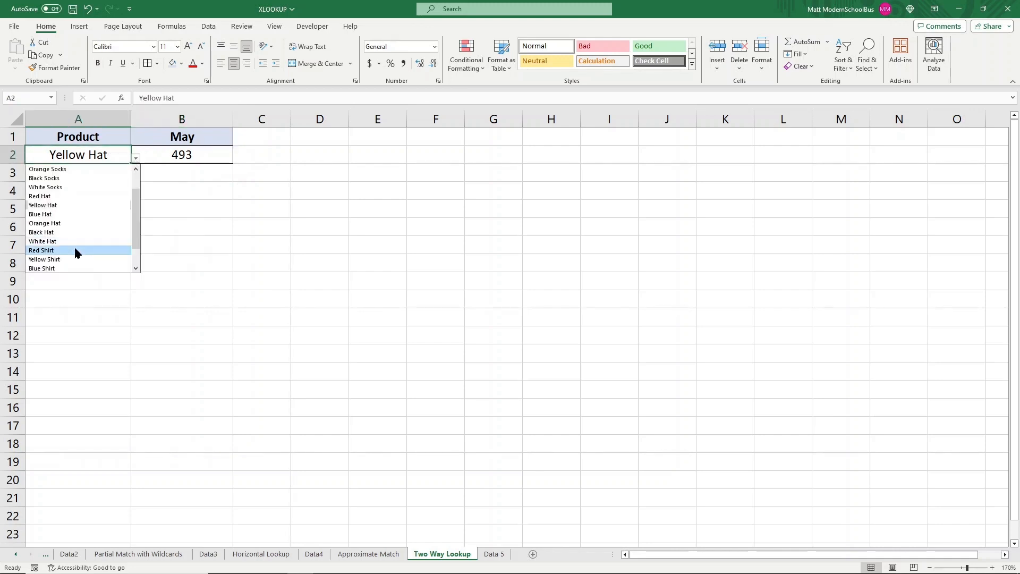
left_click(75, 251)
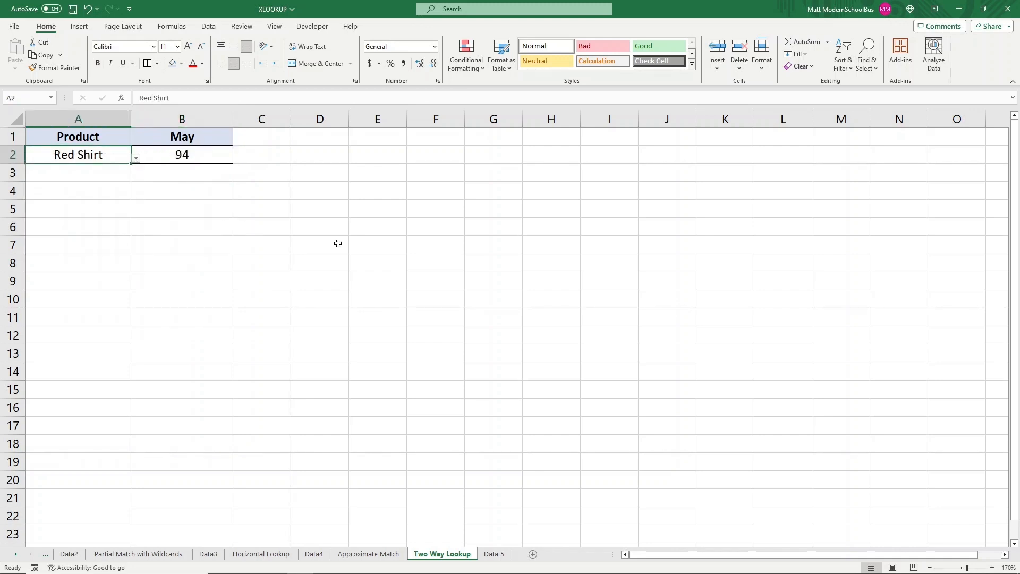